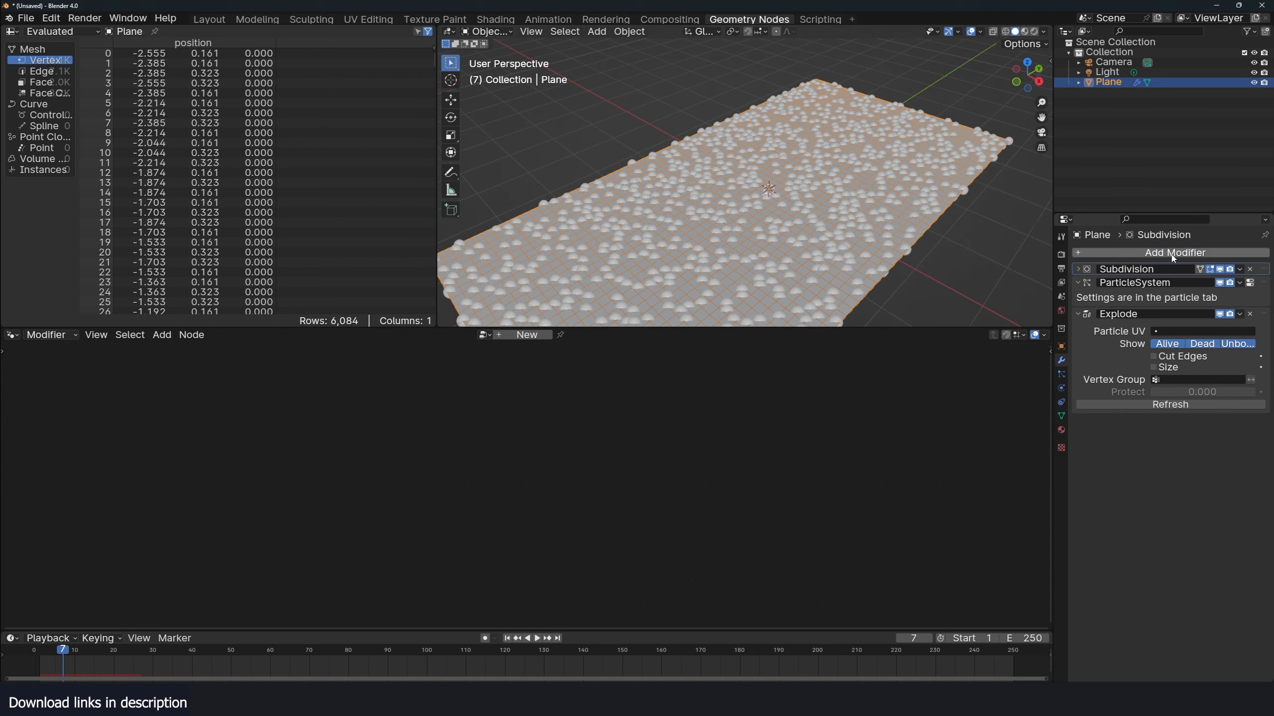
- Add a Geometry Nodes modifier to the plane below the Explode modifier and create a new node tree for it
left_click(1175, 252)
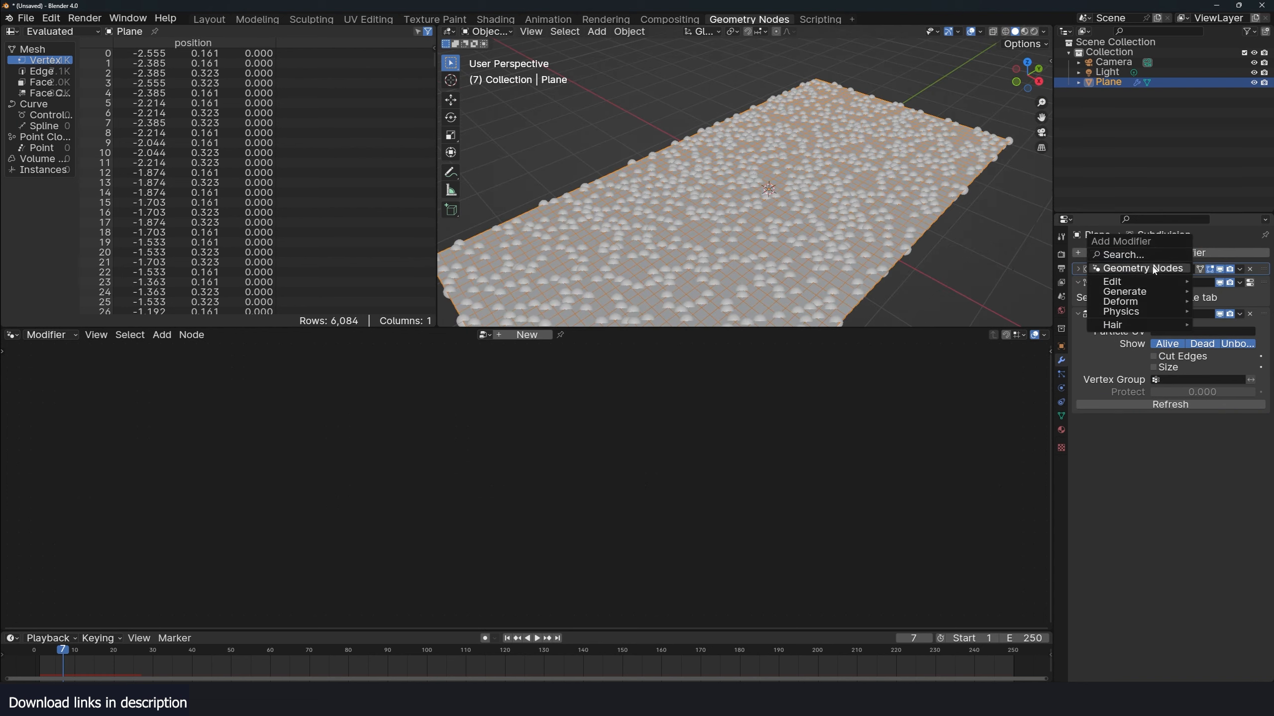
left_click(1138, 270)
left_click(526, 335)
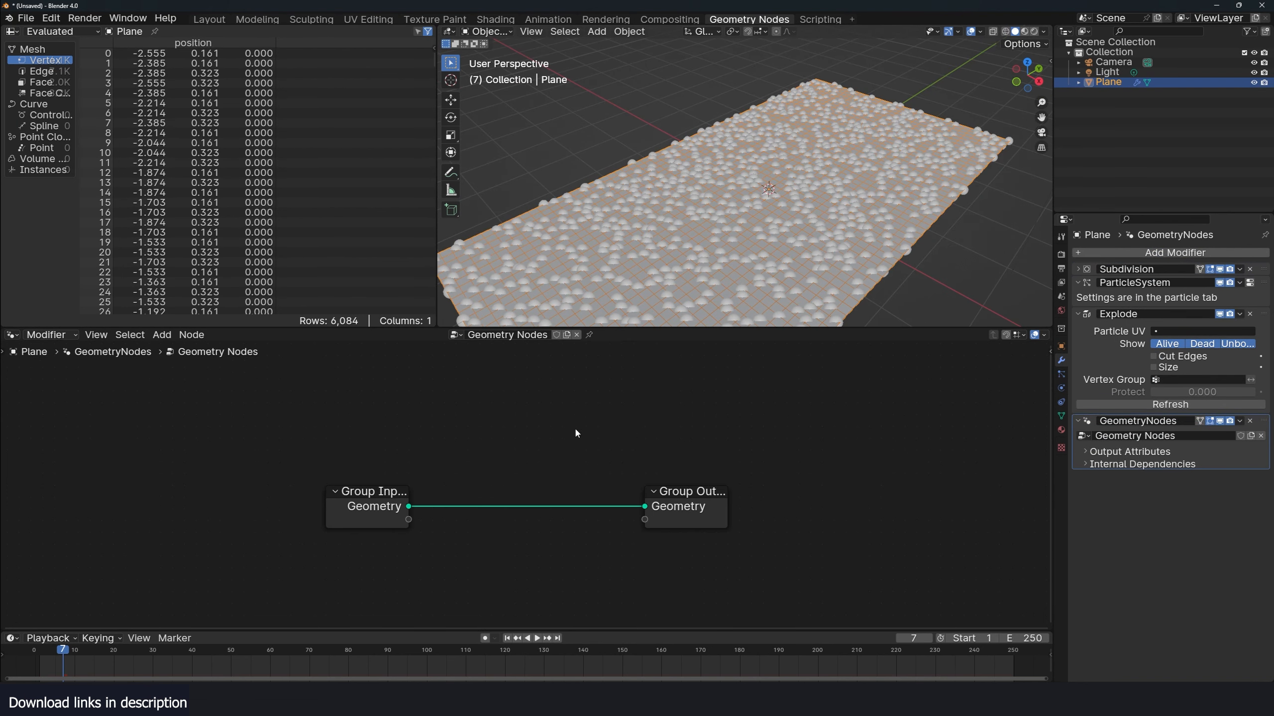
middle_click_drag(504, 455, 549, 449)
middle_click_drag(490, 484, 581, 451)
- Insert a Scale Elements node between Group Input and Group Output and set its scale to 0.830
left_click_drag(498, 452, 262, 449)
key("shift+a")
mouse_move(496, 439)
left_click(627, 562)
left_click(372, 419)
left_click_drag(419, 506, 401, 506)
middle_click_drag(782, 191, 712, 234)
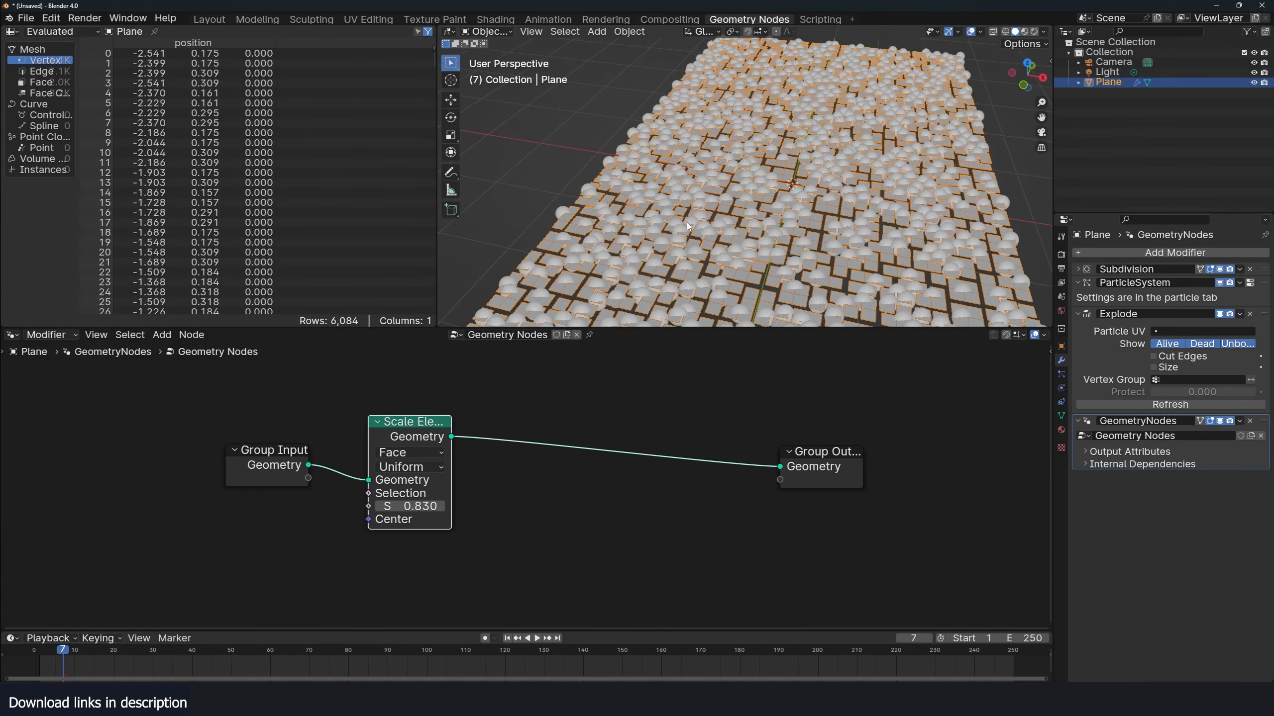
- Change the particle system's viewport display from Rendered so the particle spheres are hidden from the cracked plane
left_click(1250, 283)
left_click(1154, 453)
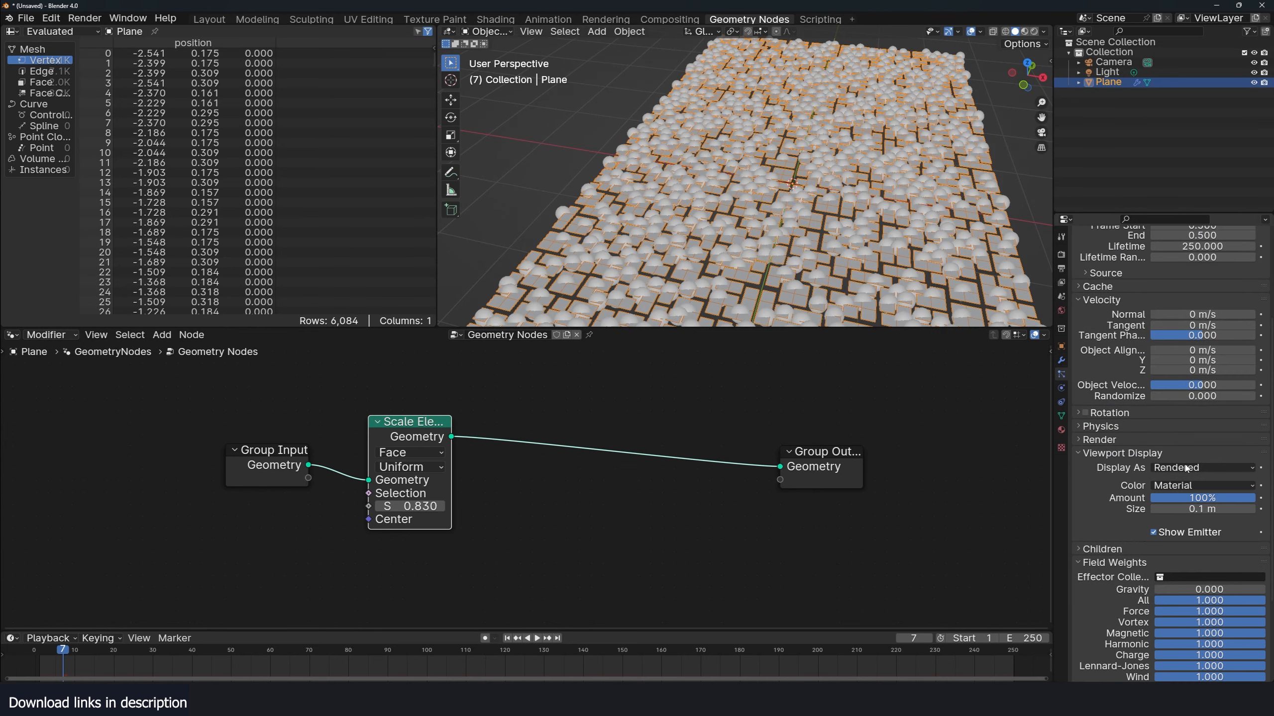
left_click(1186, 468)
left_click(1173, 456)
middle_click_drag(871, 273, 836, 284)
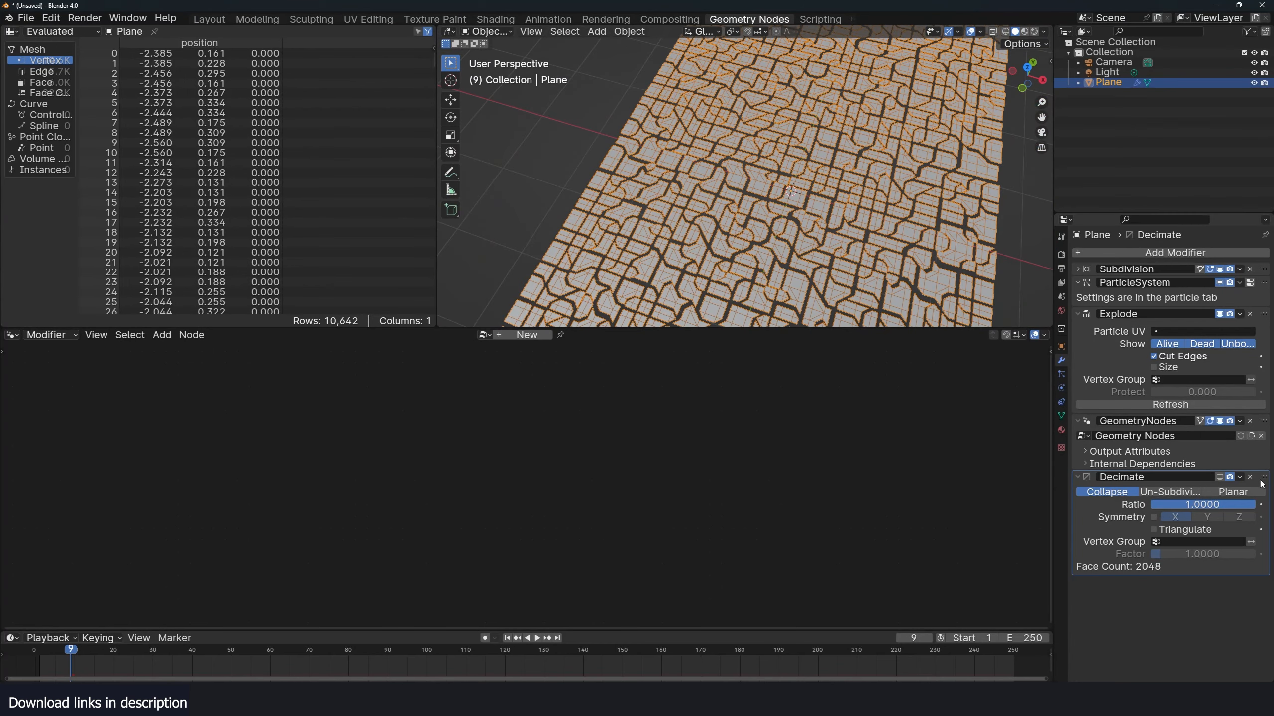
- Move the Decimate modifier up the stack to directly below the Subdivision modifier
left_click_drag(1262, 483, 1181, 318)
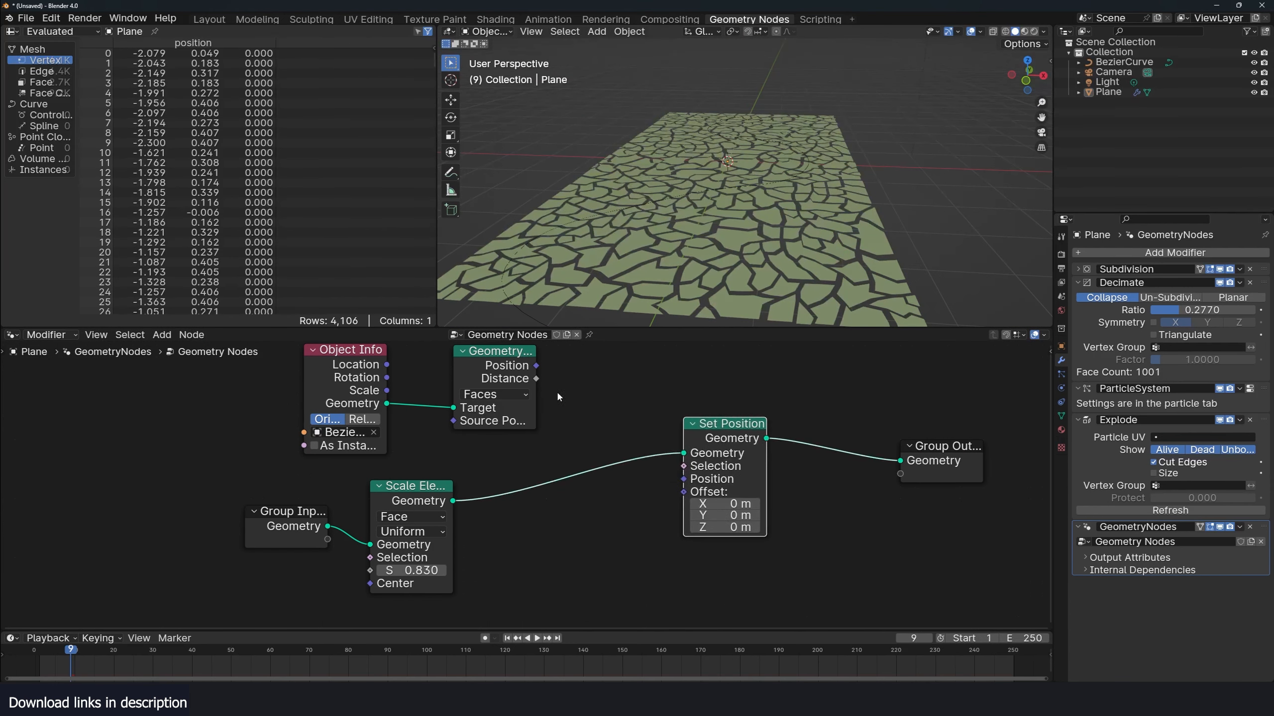
- Add a Combine XYZ node and connect its vector output to the Offset input of the Set Position node
key("shift+a")
left_click(623, 417)
type("x")
key("Return")
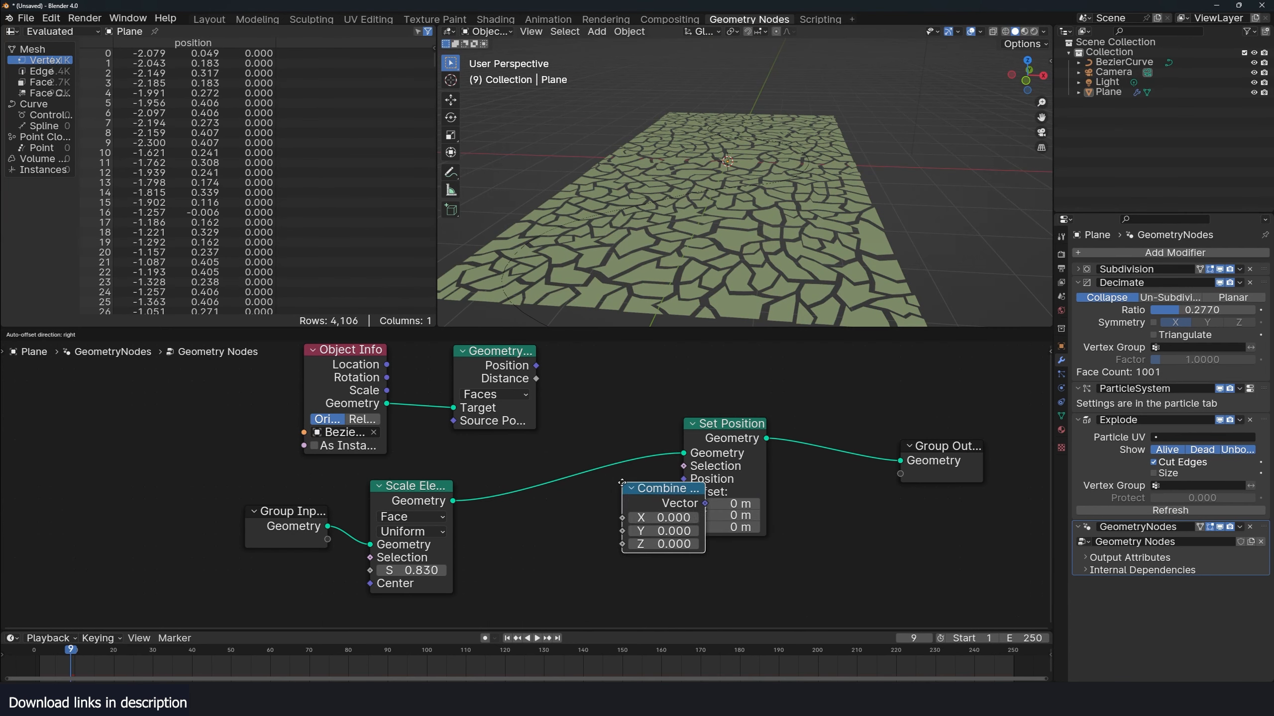
left_click(577, 502)
left_click_drag(659, 522, 683, 492)
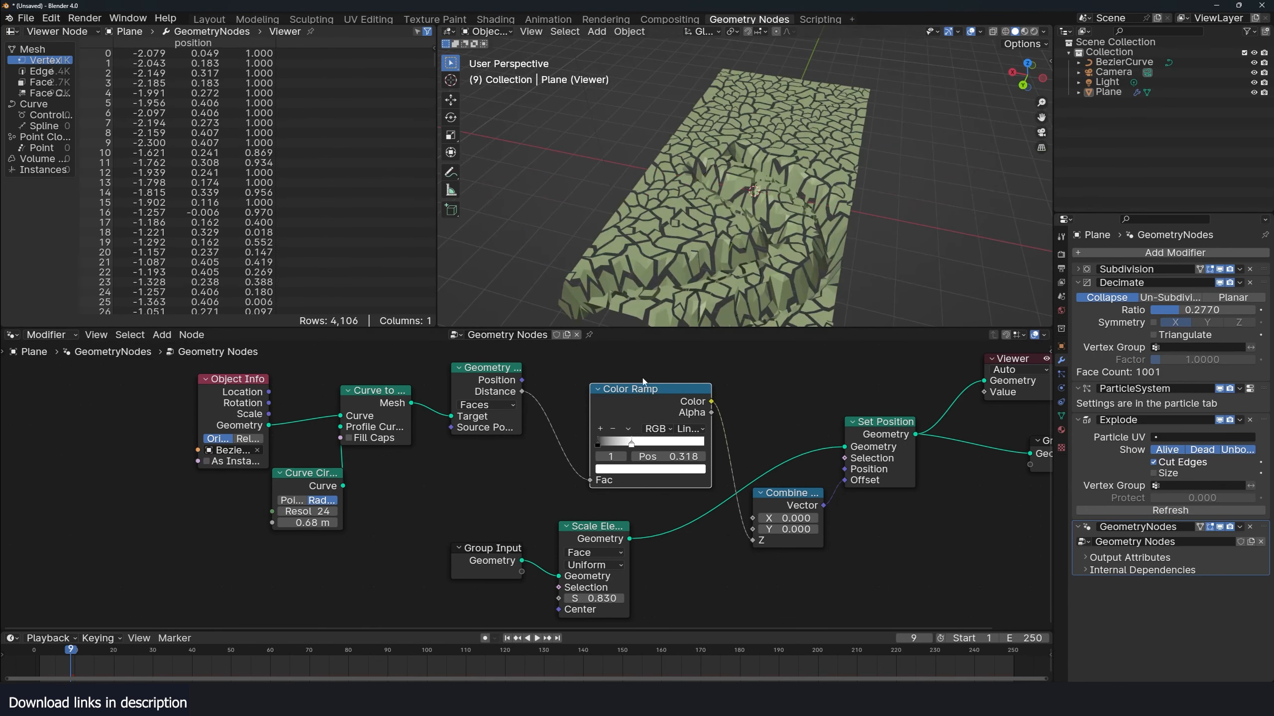
- Set the Color Ramp's white stop to position 0.127 and the Curve Circle's radius to 0.41 m
left_click_drag(637, 436, 616, 437)
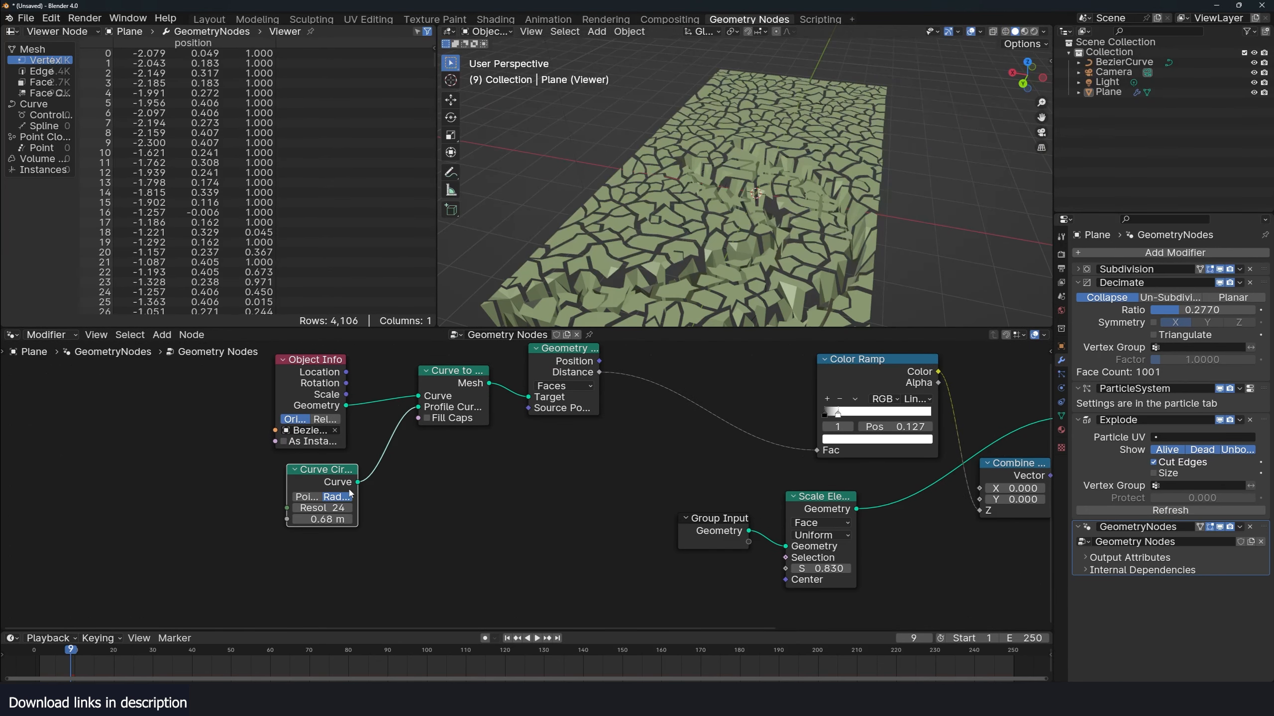
left_click_drag(326, 519, 303, 519)
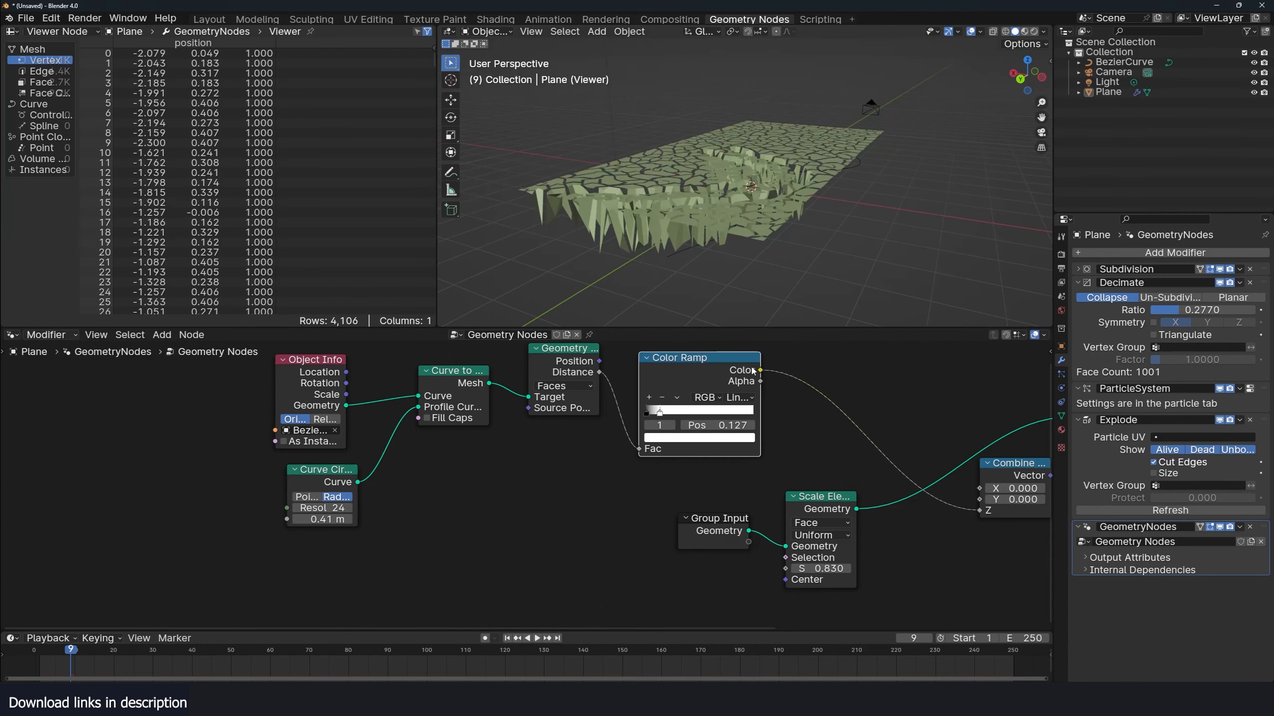
- Insert a Blur Attribute node with 5 iterations between Color Ramp and Combine XYZ, and shift the ramp's white stop slightly outward
key("shift+a")
left_click(753, 370)
type("blur")
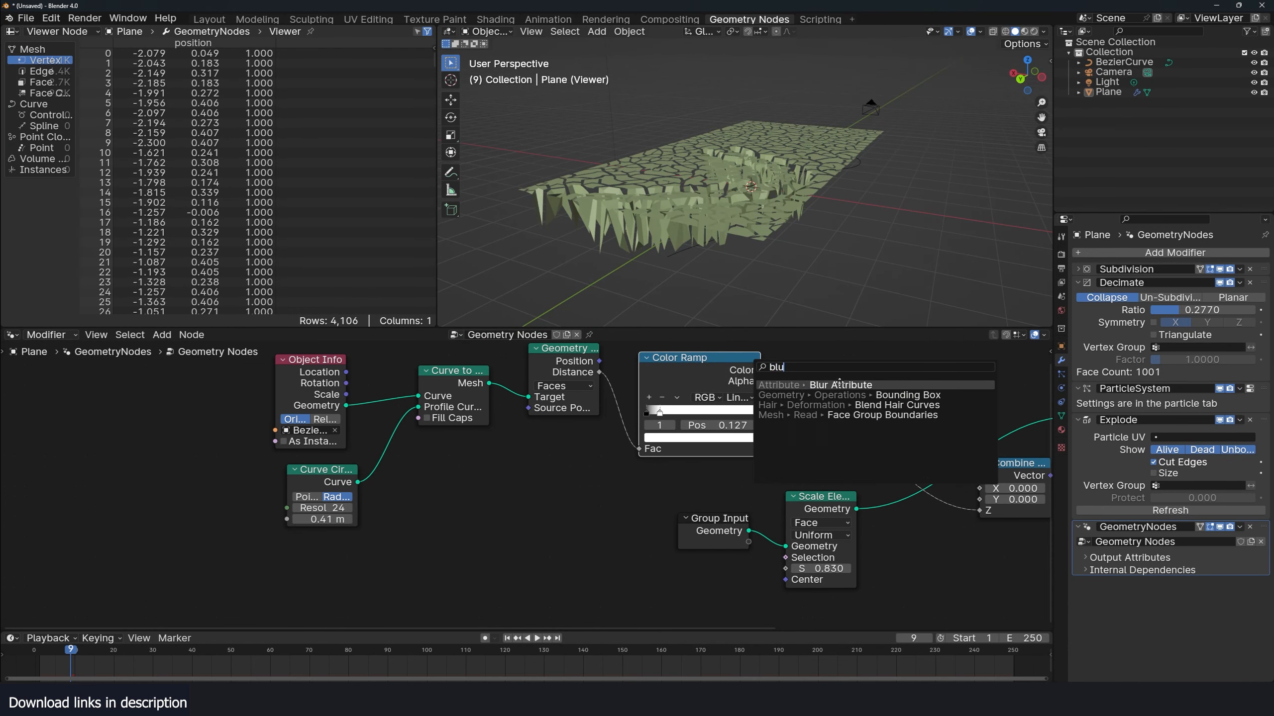
key("Return")
left_click(858, 407)
left_click_drag(863, 425, 887, 426)
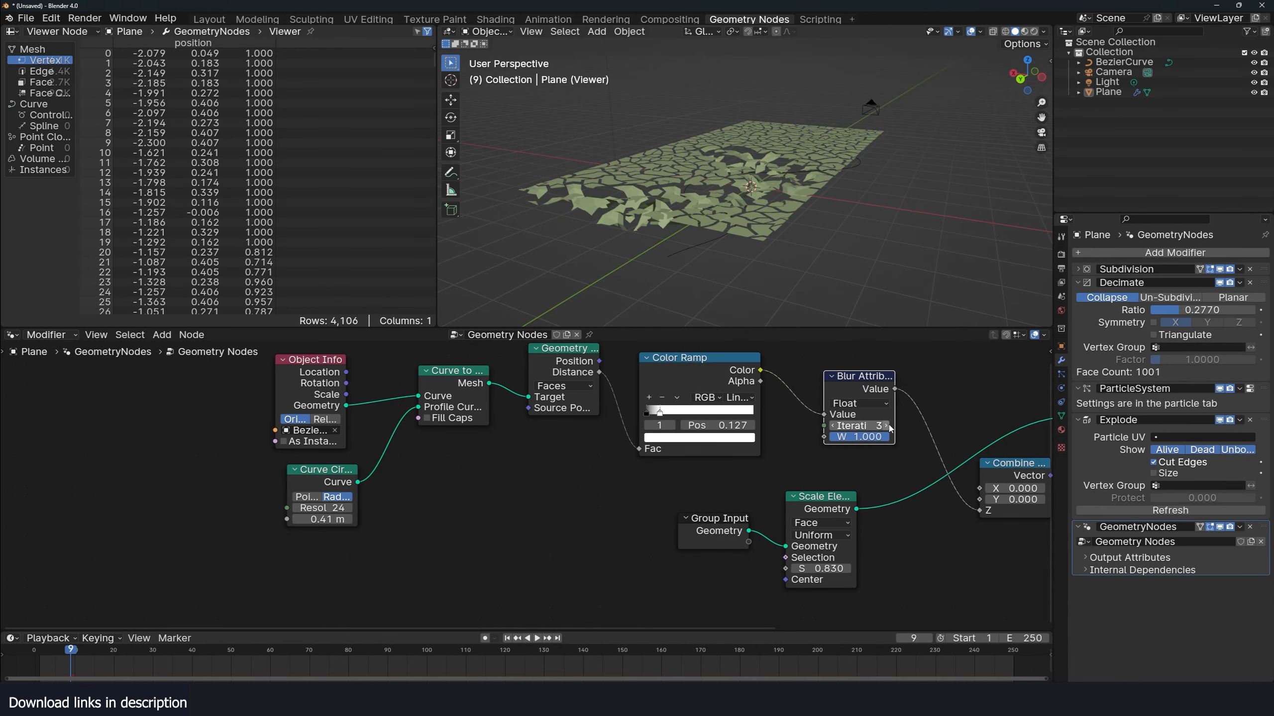
middle_click_drag(747, 217, 763, 224)
mouse_move(673, 412)
left_mouse_down()
mouse_move(732, 411)
mouse_move(678, 412)
left_mouse_up()
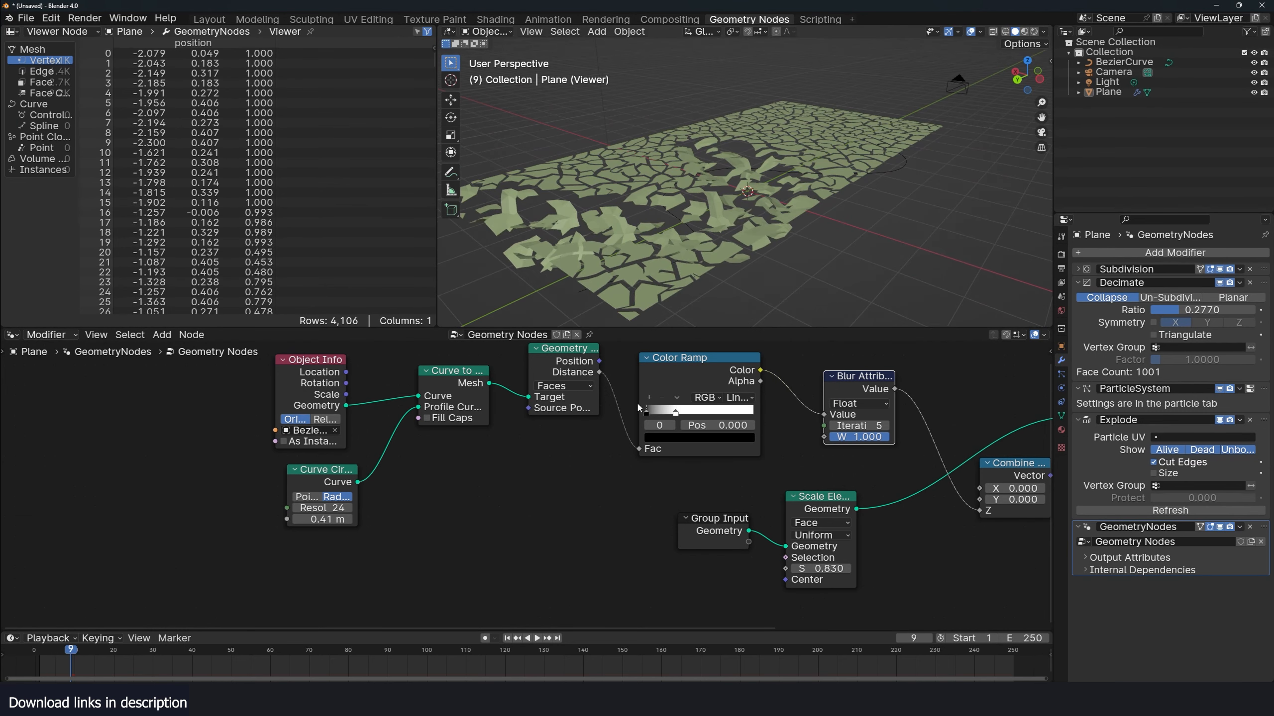
- Mute the Scale Elements node so the plane's pieces keep their full size
scroll(531, 427, "down", 3)
scroll(531, 427, "up", 3)
scroll(531, 427, "down", 3)
scroll(511, 477, "up", 2)
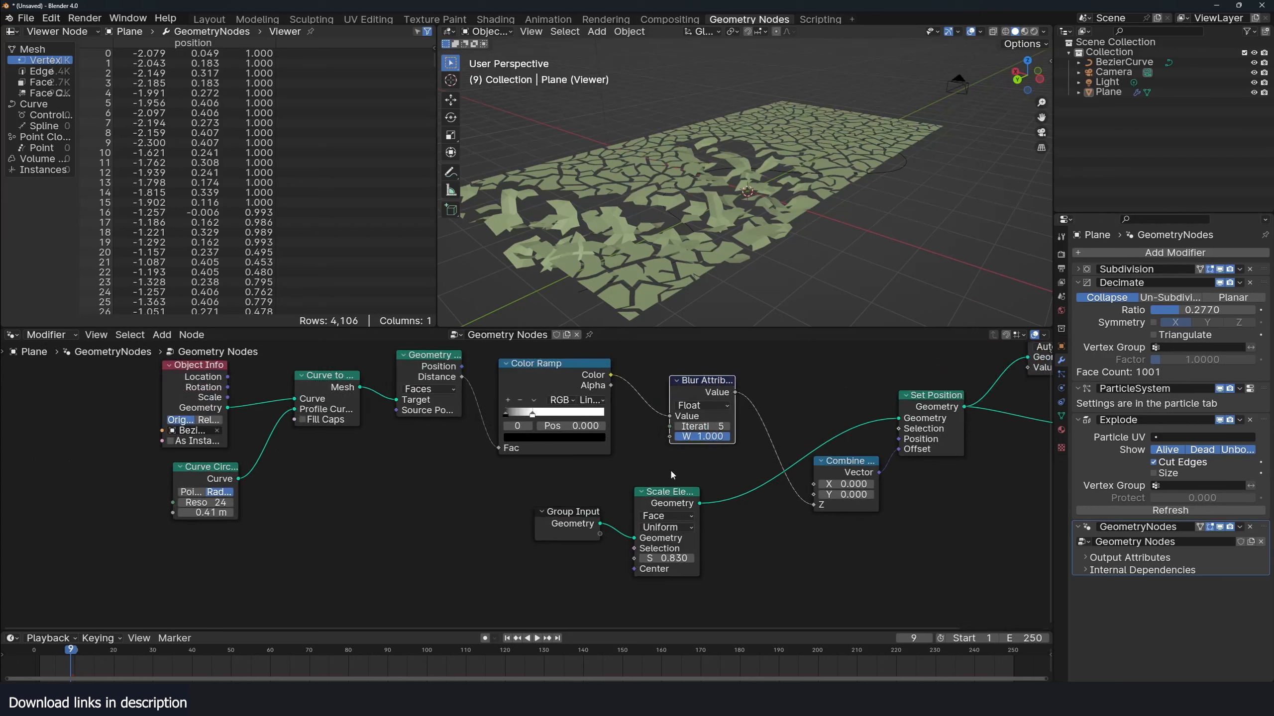
key("m")
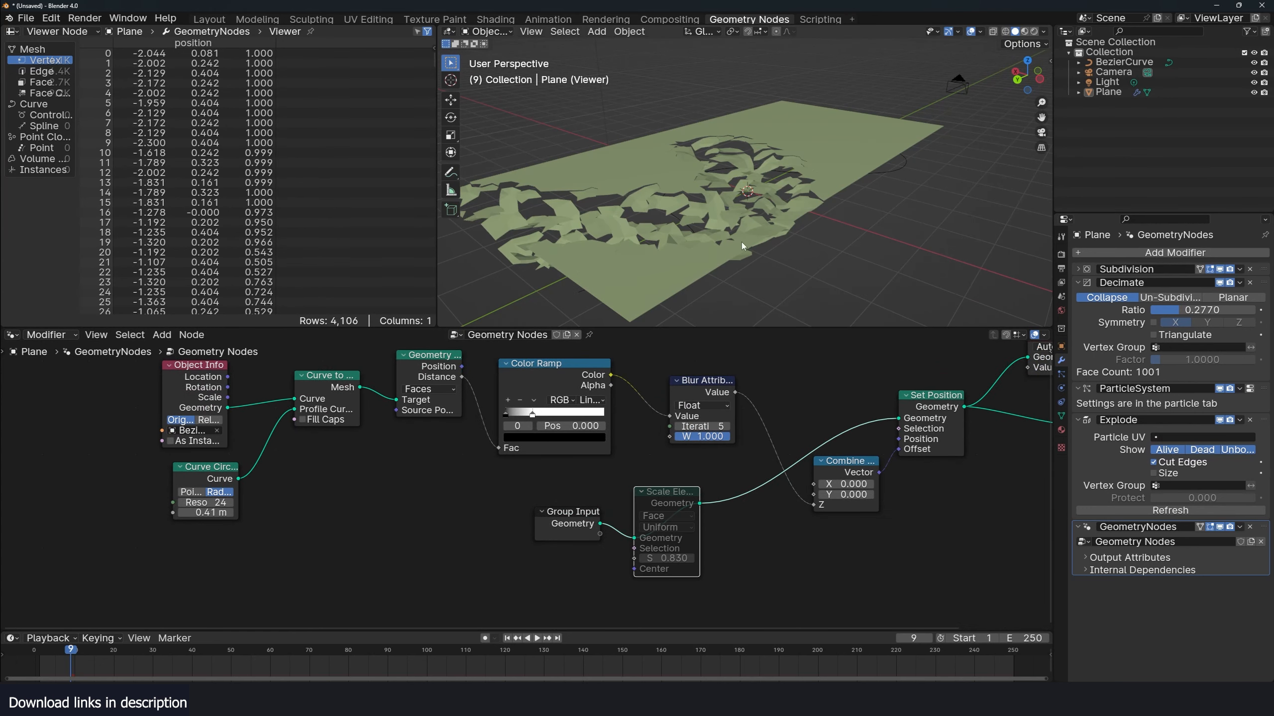
middle_click_drag(741, 241, 726, 335)
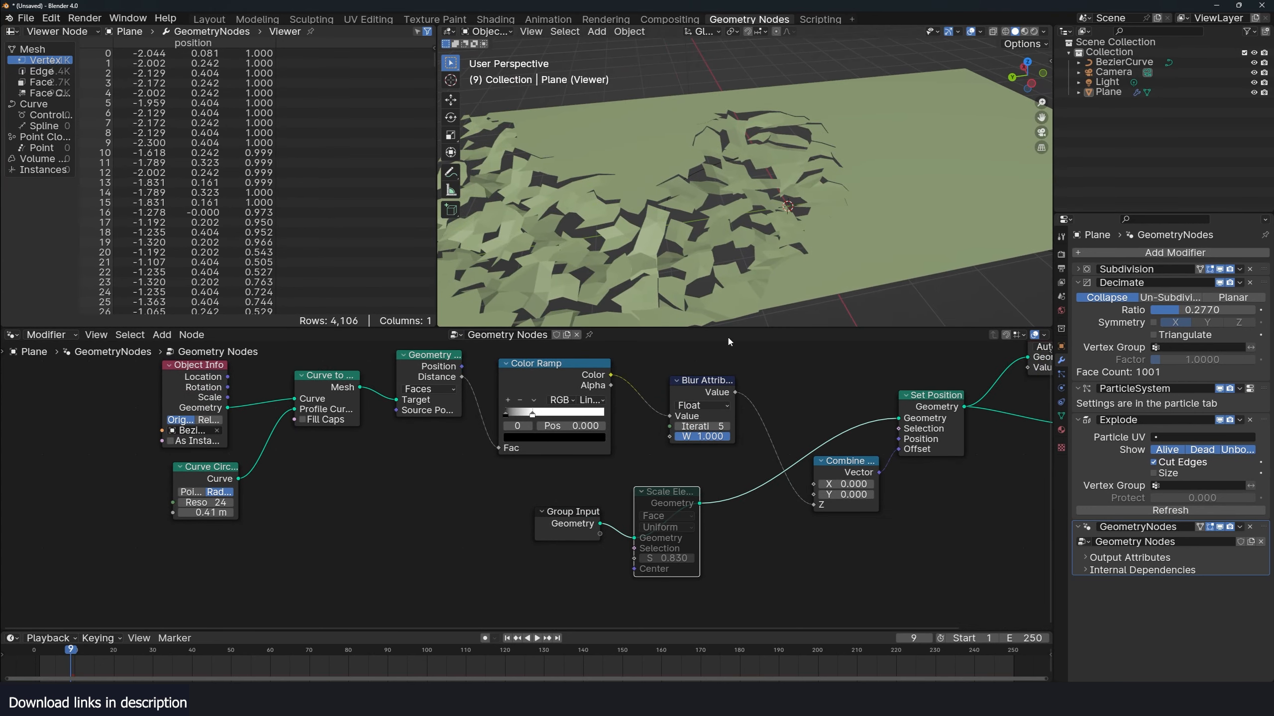
- Set the Blur Attribute to 2 iterations and the Curve Circle to resolution 12 and radius 0.05 m
left_click_drag(704, 426, 709, 426)
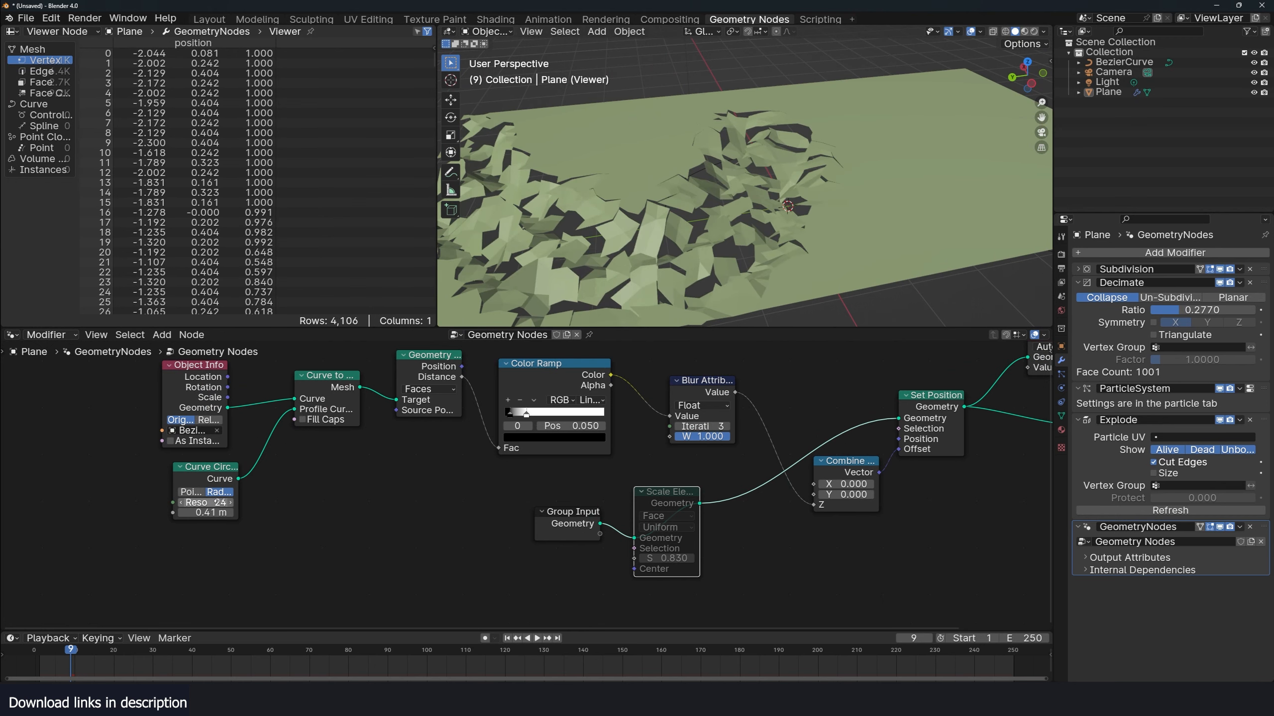
left_click_drag(205, 502, 186, 512)
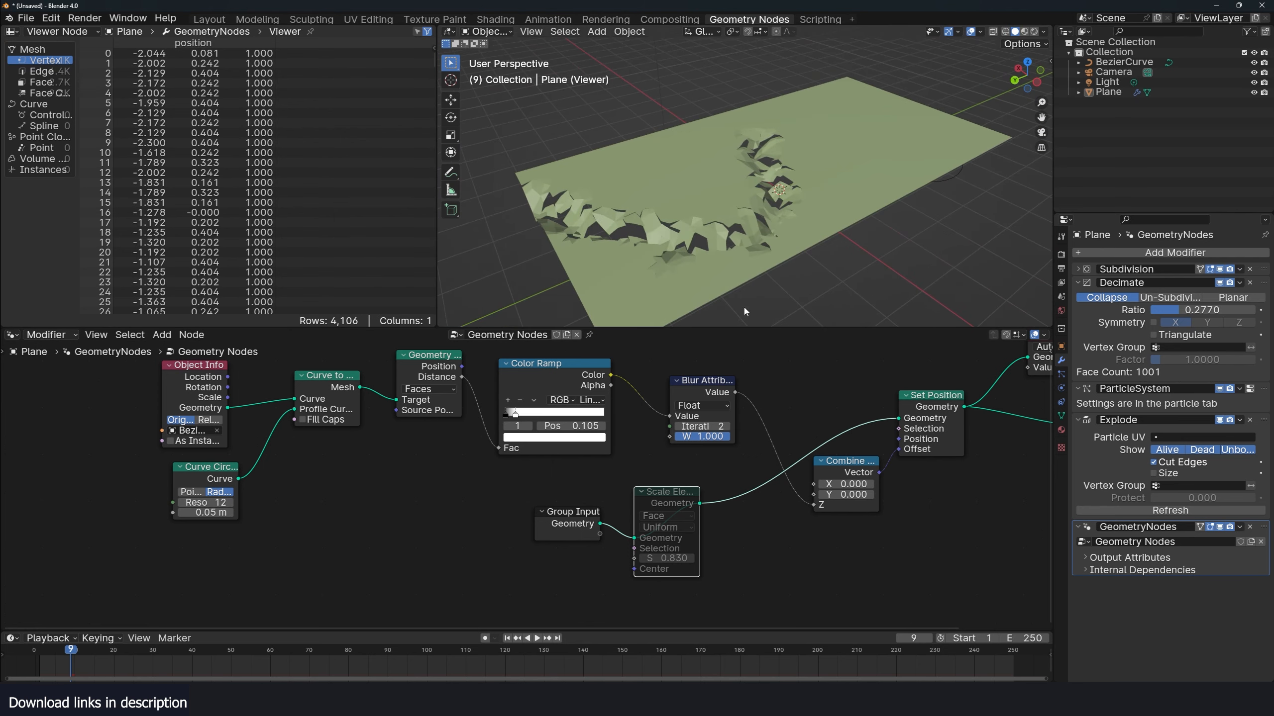
- Try to insert a Math node between the Blur Attribute and Combine XYZ nodes
left_click_drag(694, 387, 660, 387)
key("shift+a")
left_click(745, 422)
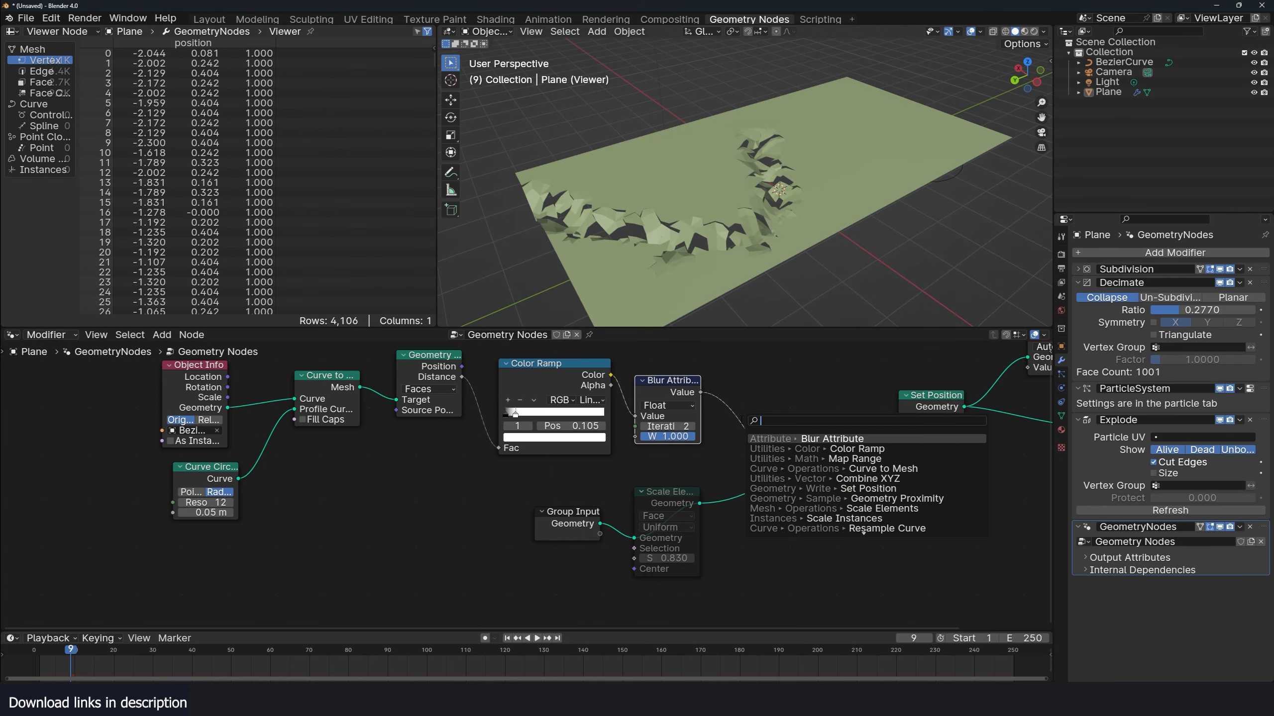
type("math")
key("Return")
left_click(707, 400)
left_click(762, 429)
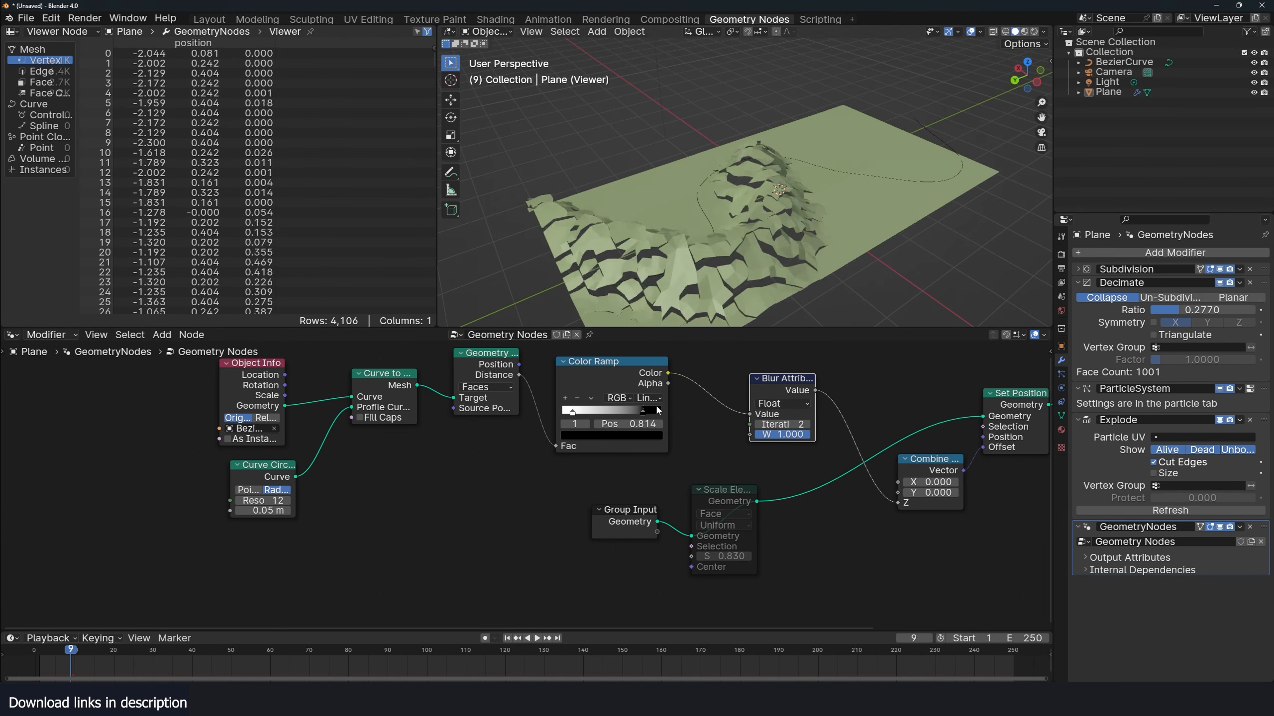
- Narrow the Color Ramp falloff by moving the white stop toward the start and the black stop to position 0.291
left_click_drag(656, 407, 664, 409)
mouse_move(577, 413)
left_mouse_down()
mouse_move(609, 417)
mouse_move(567, 416)
left_mouse_up()
left_click_drag(647, 415, 592, 410)
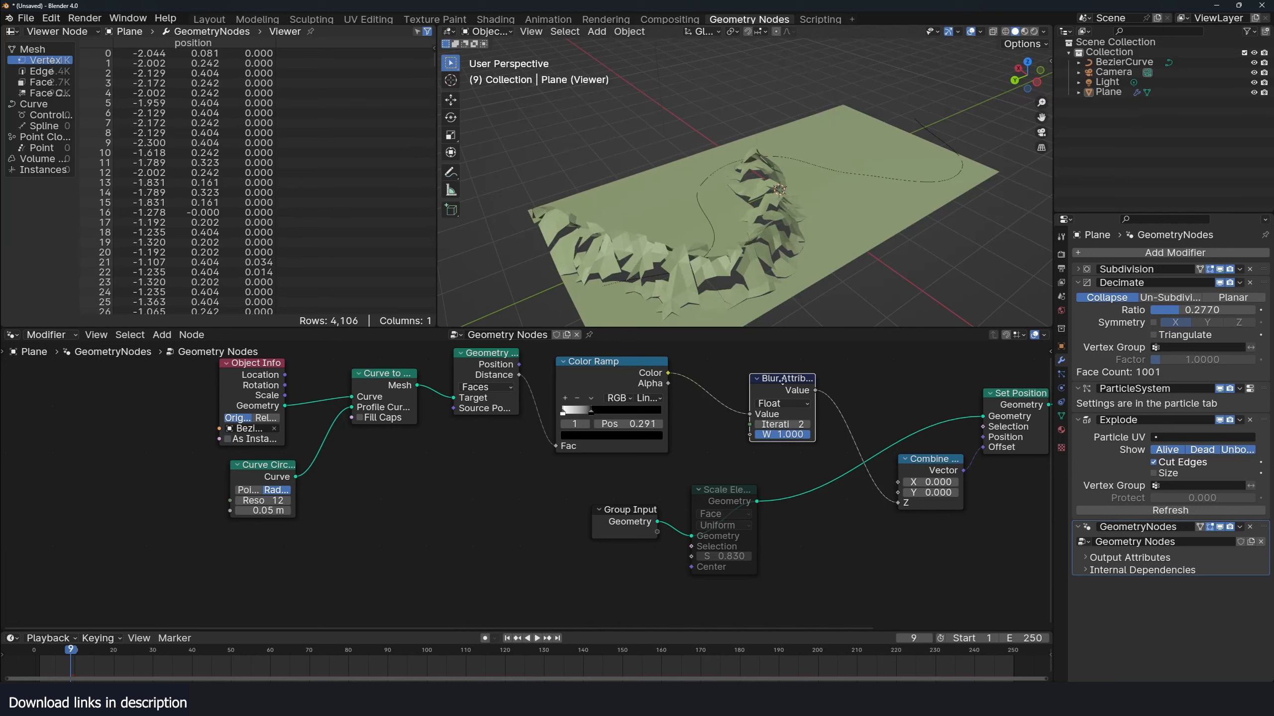
- Insert a Math node set to Multiply with value 0.180 between the Color Ramp and Blur Attribute nodes
key("shift+a")
left_click(751, 376)
key("Return")
left_click(751, 386)
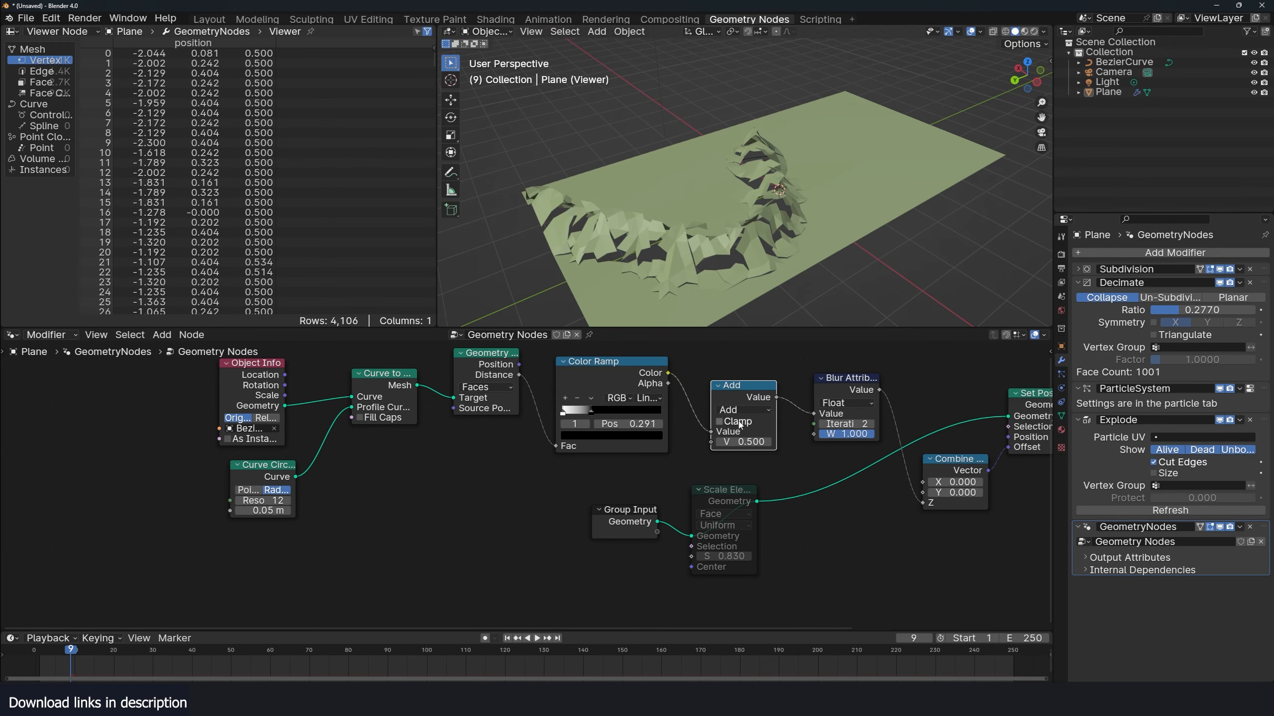
left_click(744, 410)
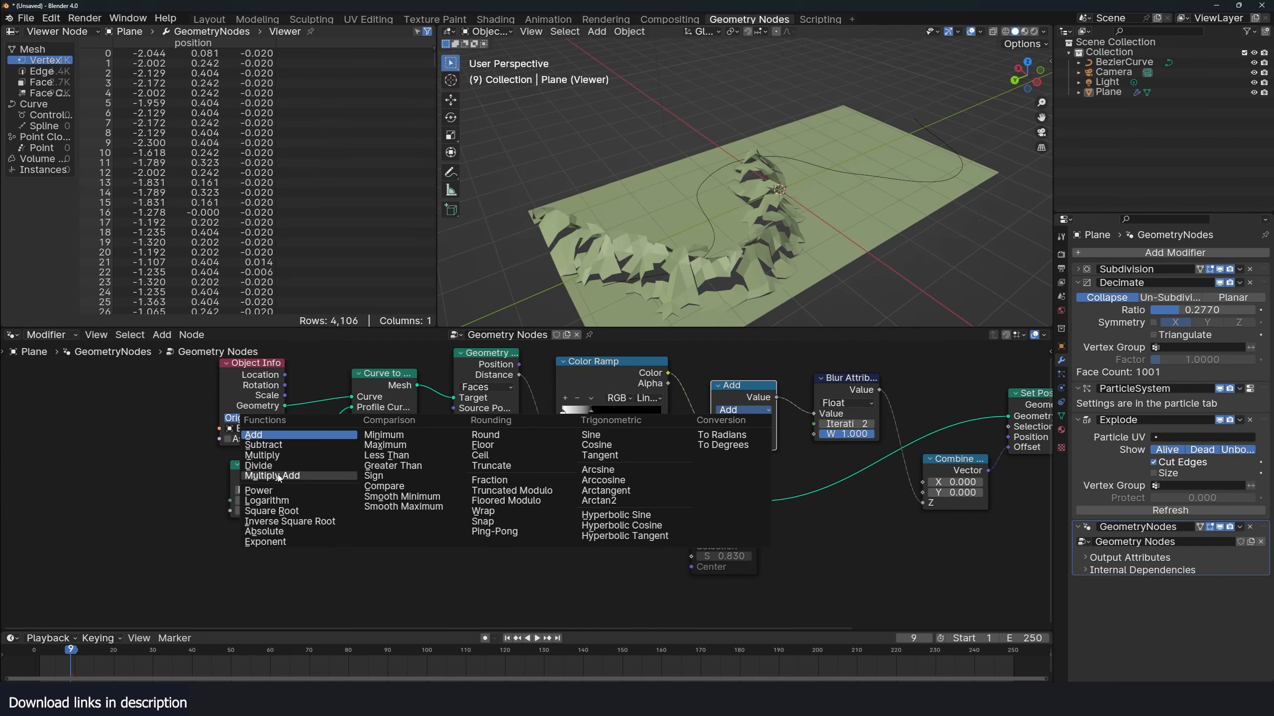
left_click(273, 455)
mouse_move(744, 442)
left_mouse_down()
mouse_move(725, 442)
mouse_move(752, 442)
left_mouse_up()
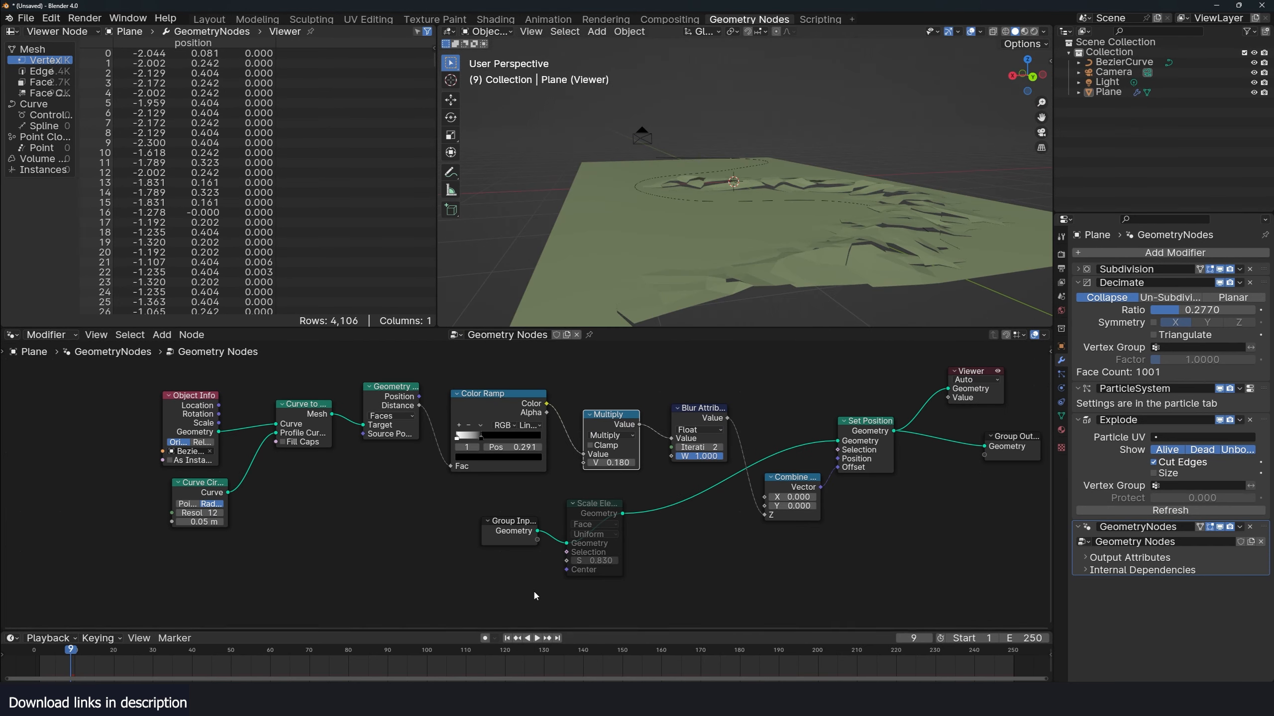
- Switch the Object Info node to Relative space so the cracks follow the Bezier curve's placement on the plane
middle_click_drag(760, 263, 687, 274)
middle_click_drag(563, 232, 682, 243)
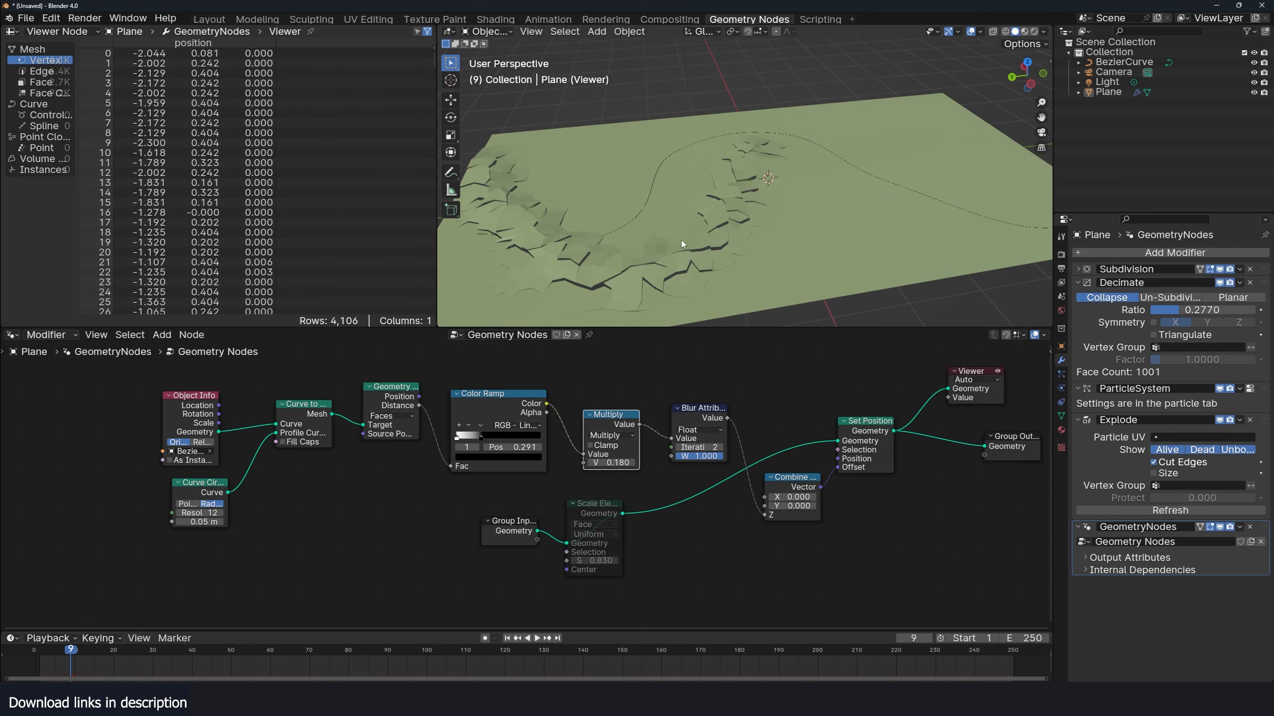
left_click(650, 191)
left_click(651, 247)
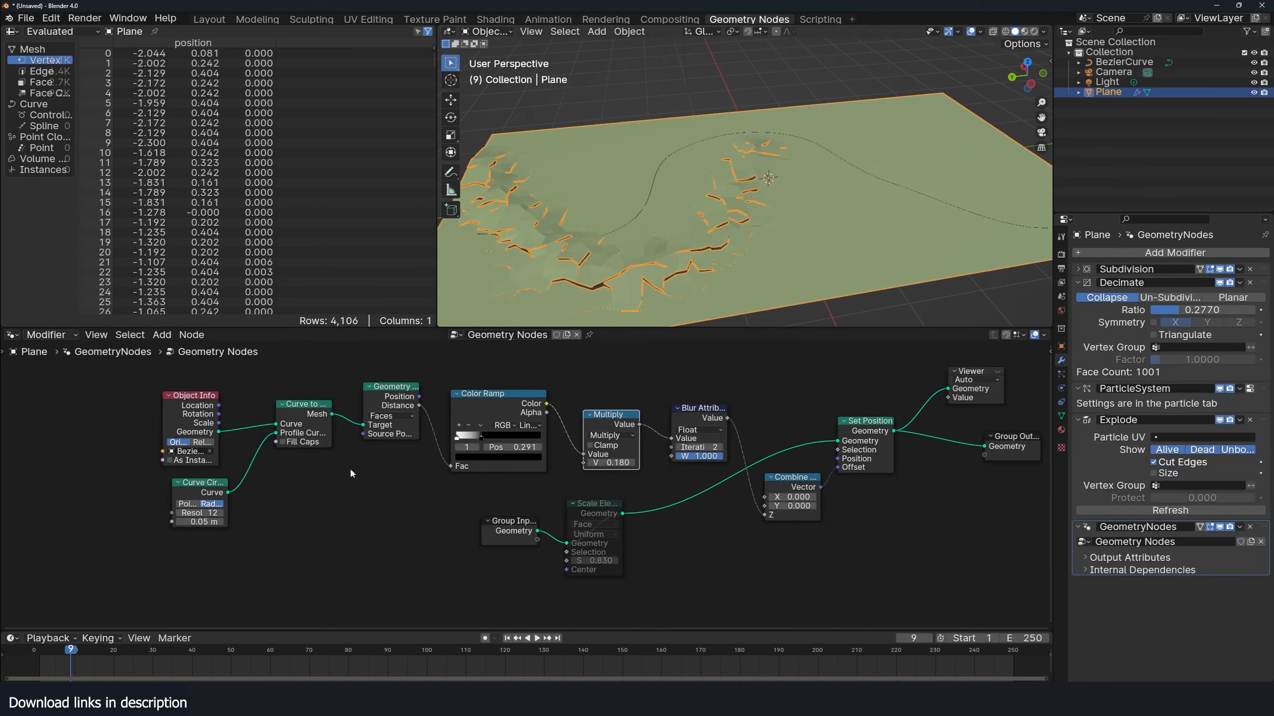
left_click(203, 442)
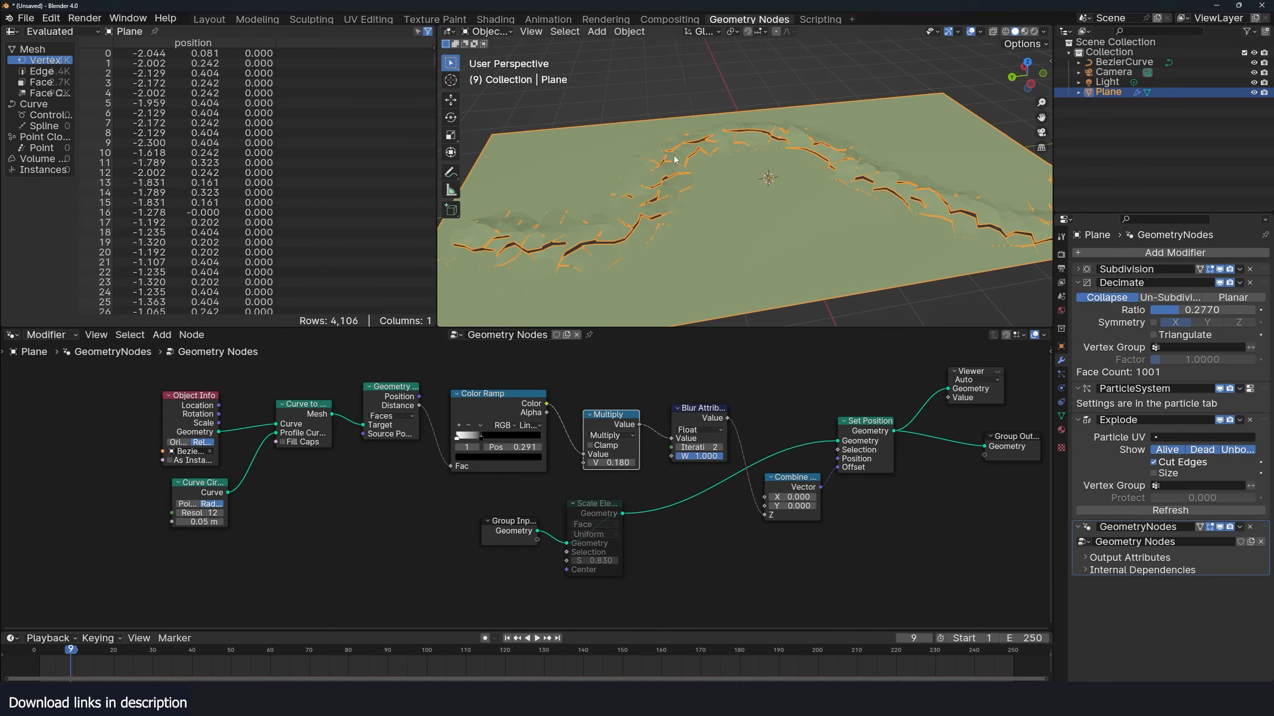
middle_click_drag(674, 159, 827, 208)
key("alt+a")
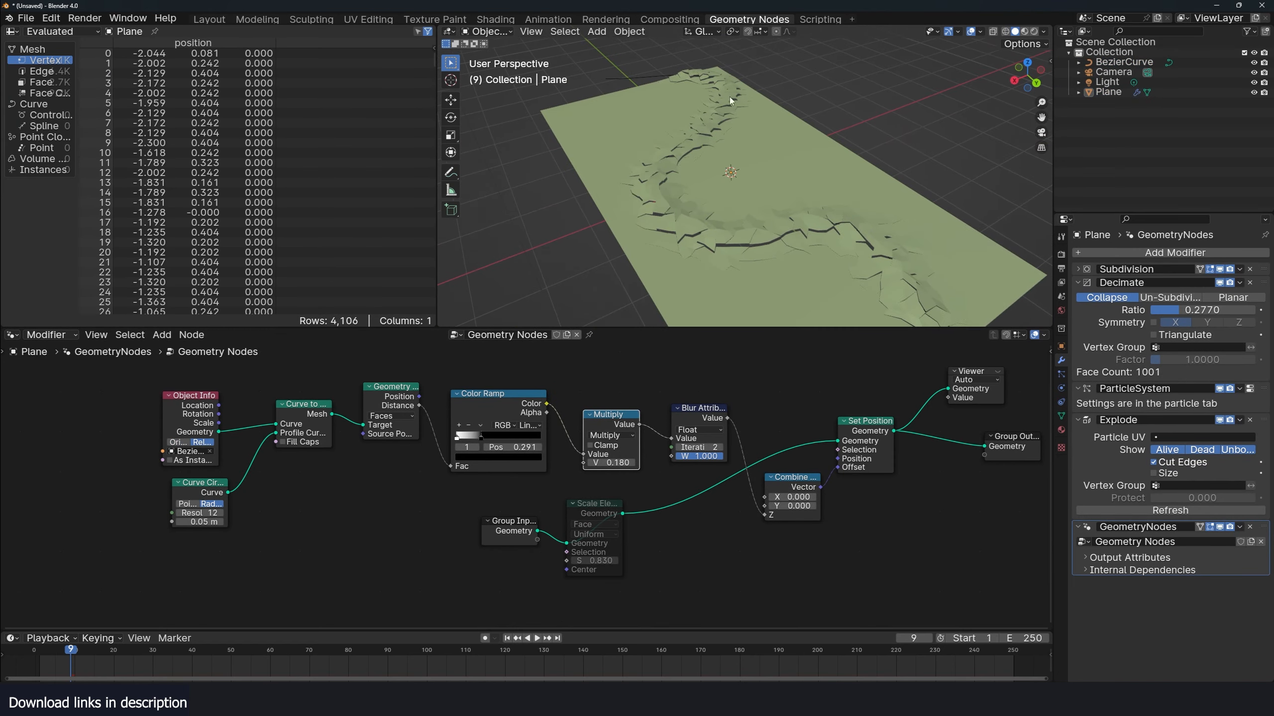
middle_click_drag(730, 97, 651, 216)
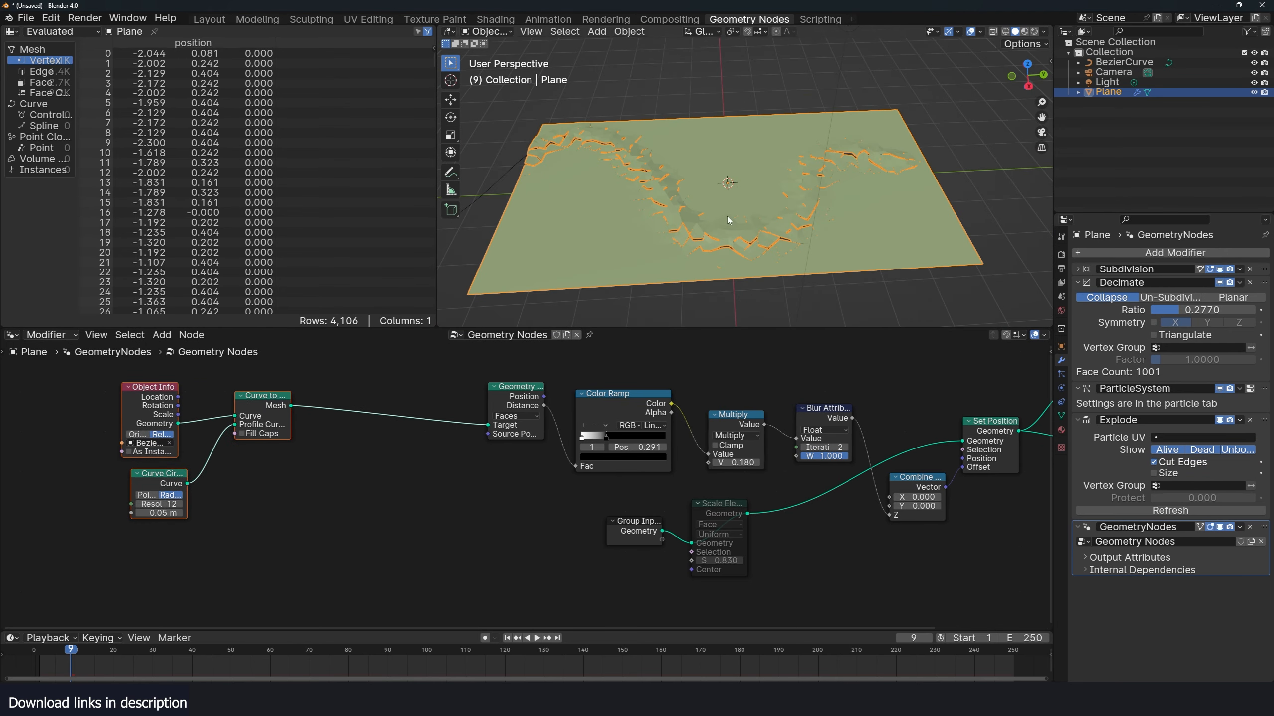
key("alt+a")
middle_click_drag(676, 183, 712, 182)
- Insert a Trim Curve node between Object Info and Curve to Mesh and set its start factor to 0.258
middle_click_drag(378, 499, 414, 491)
key("shift+a")
left_click(400, 448)
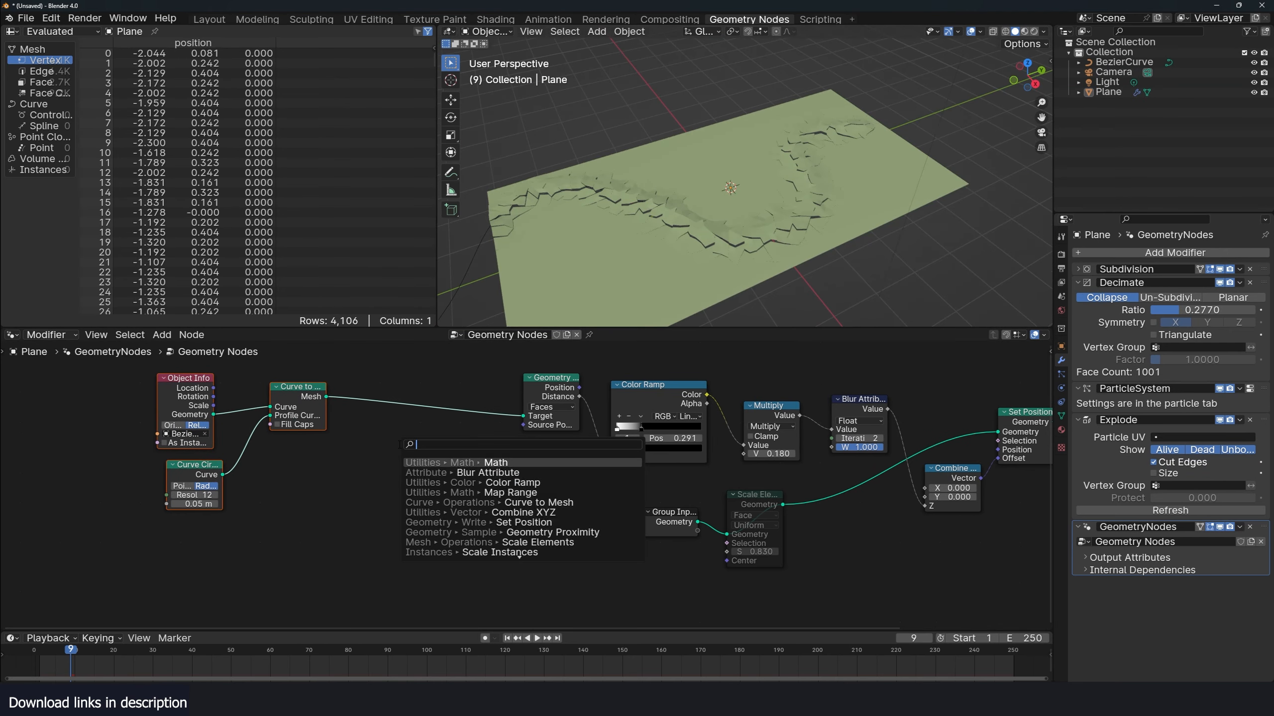
type("tra")
key("BackSpace")
type("im")
key("Return")
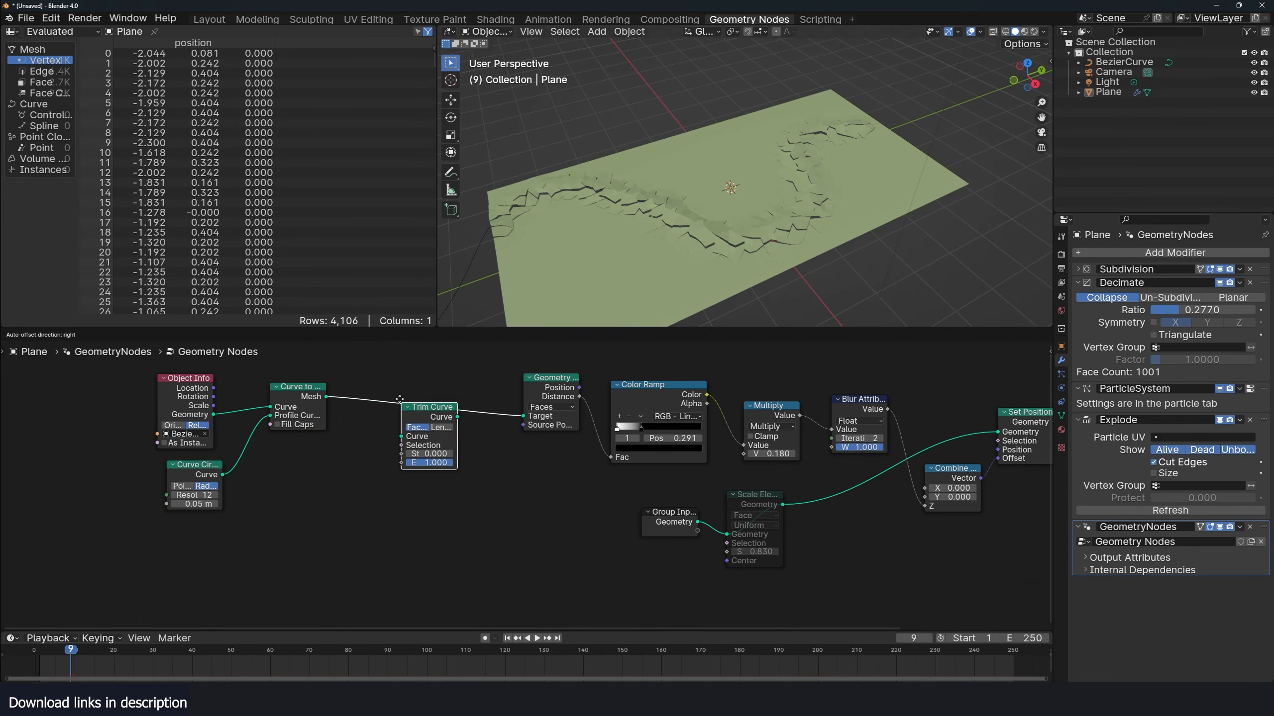
left_click(434, 453)
left_click_drag(309, 402, 303, 431)
left_click(431, 408)
middle_click_drag(742, 200, 653, 187)
middle_click_drag(653, 187, 637, 188)
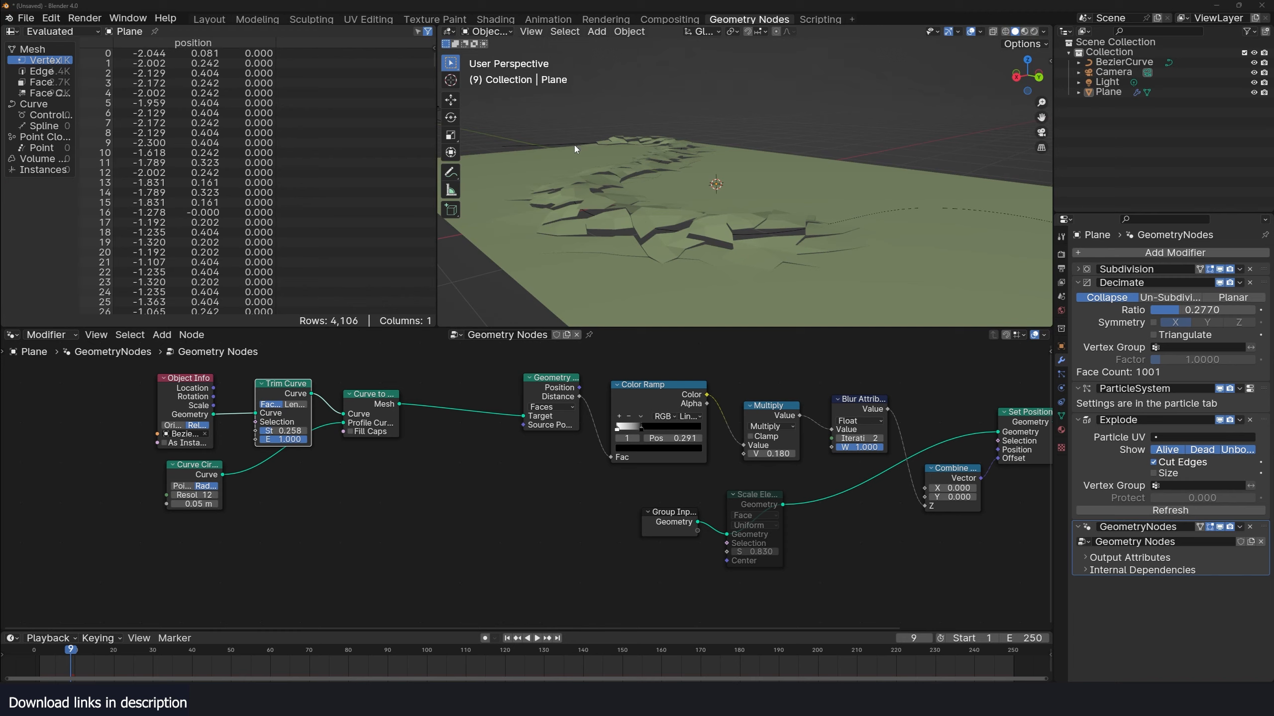
- Examine the raised cracks along the curve from several angles and the output end of the node tree
left_click(574, 147)
middle_click_drag(574, 146, 675, 189)
key("alt+a")
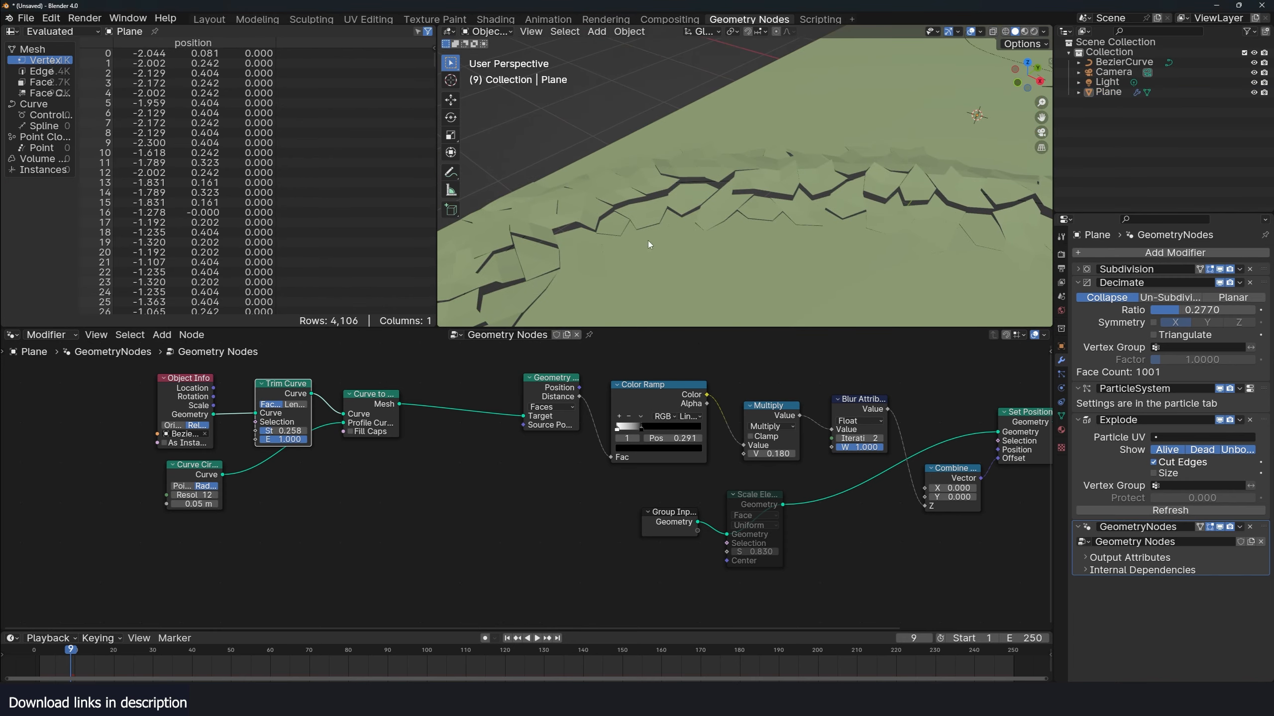
middle_click_drag(648, 241, 741, 214)
scroll(743, 216, "down", 6)
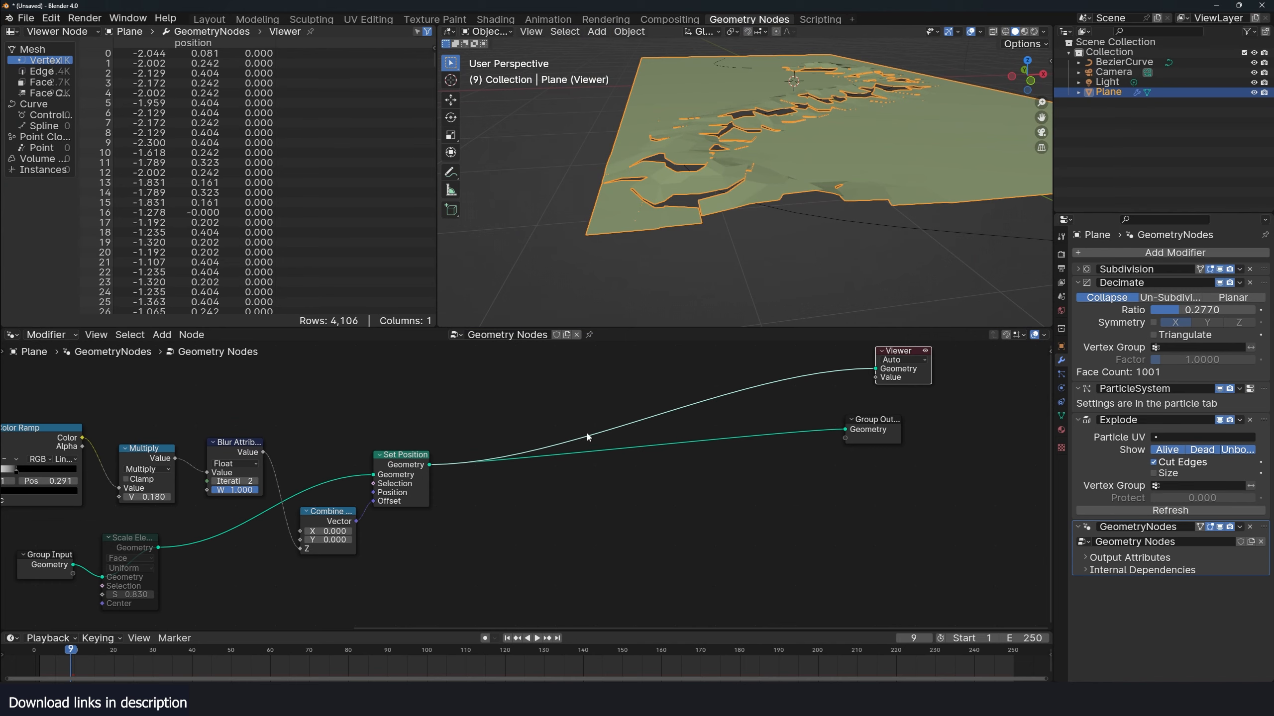
scroll(586, 434, "up", 2)
middle_click_drag(573, 442, 528, 471)
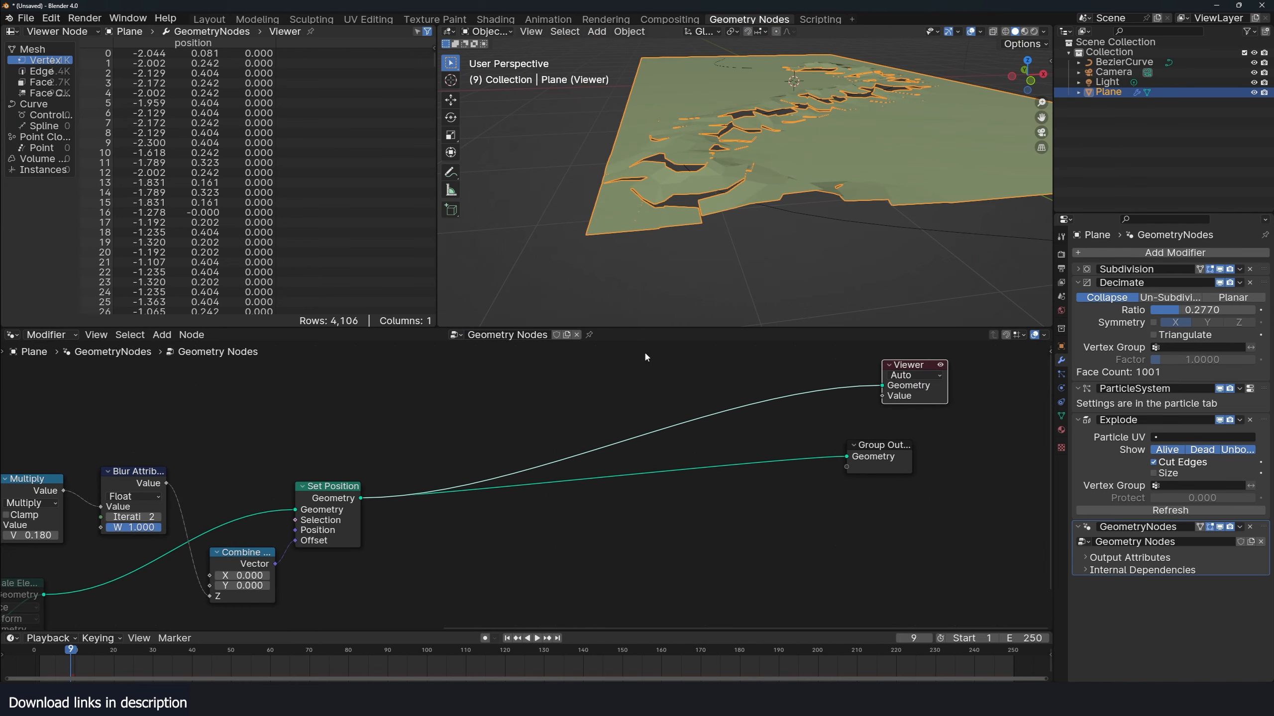
middle_click_drag(612, 422, 597, 428)
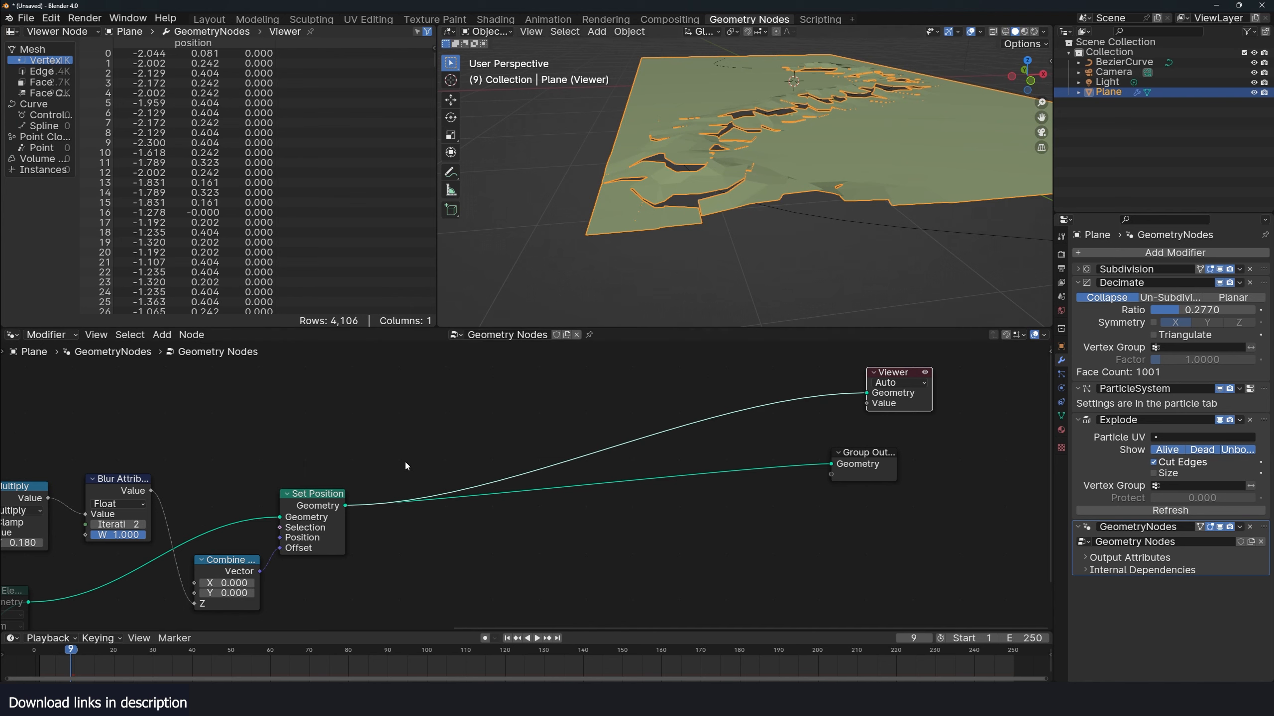
key("shift+a")
type("tra")
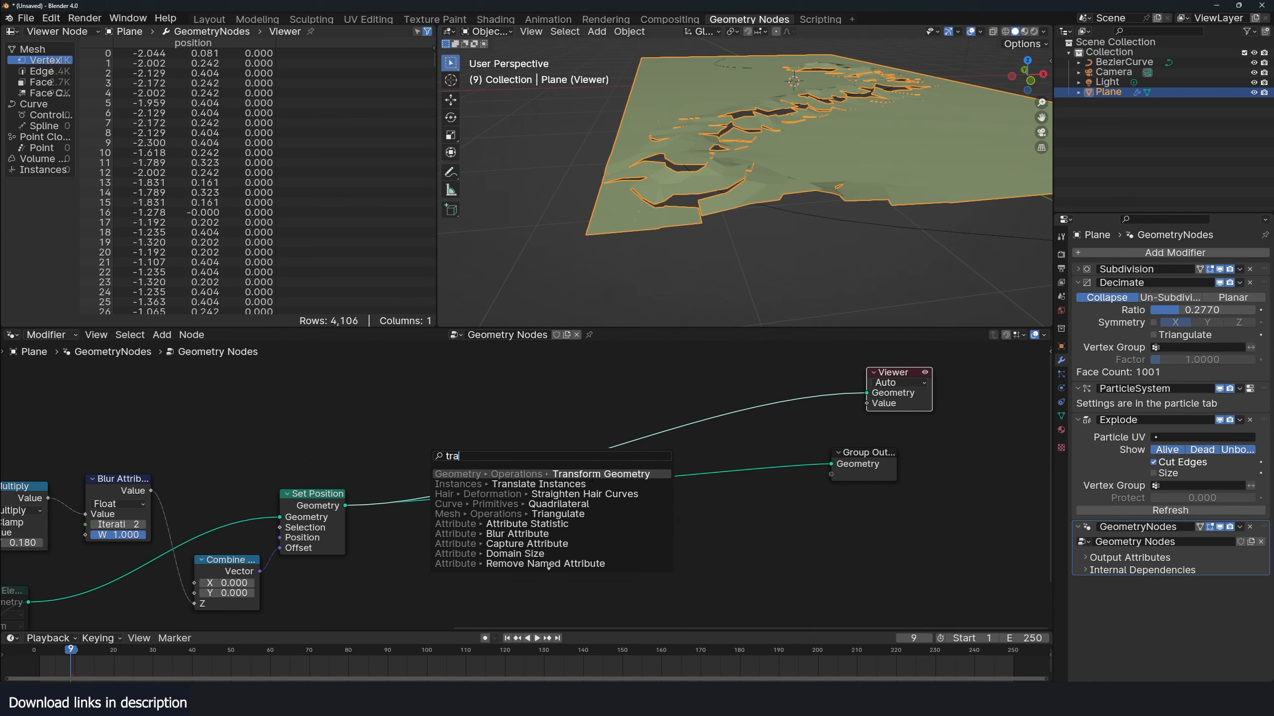
left_click(592, 474)
left_click(639, 477)
mouse_move(640, 484)
left_mouse_down()
mouse_move(652, 503)
mouse_move(637, 501)
left_mouse_up()
key("ctrl+x")
- Try inserting a Geometry to Instance node between Set Position and the Viewer
key("shift+a")
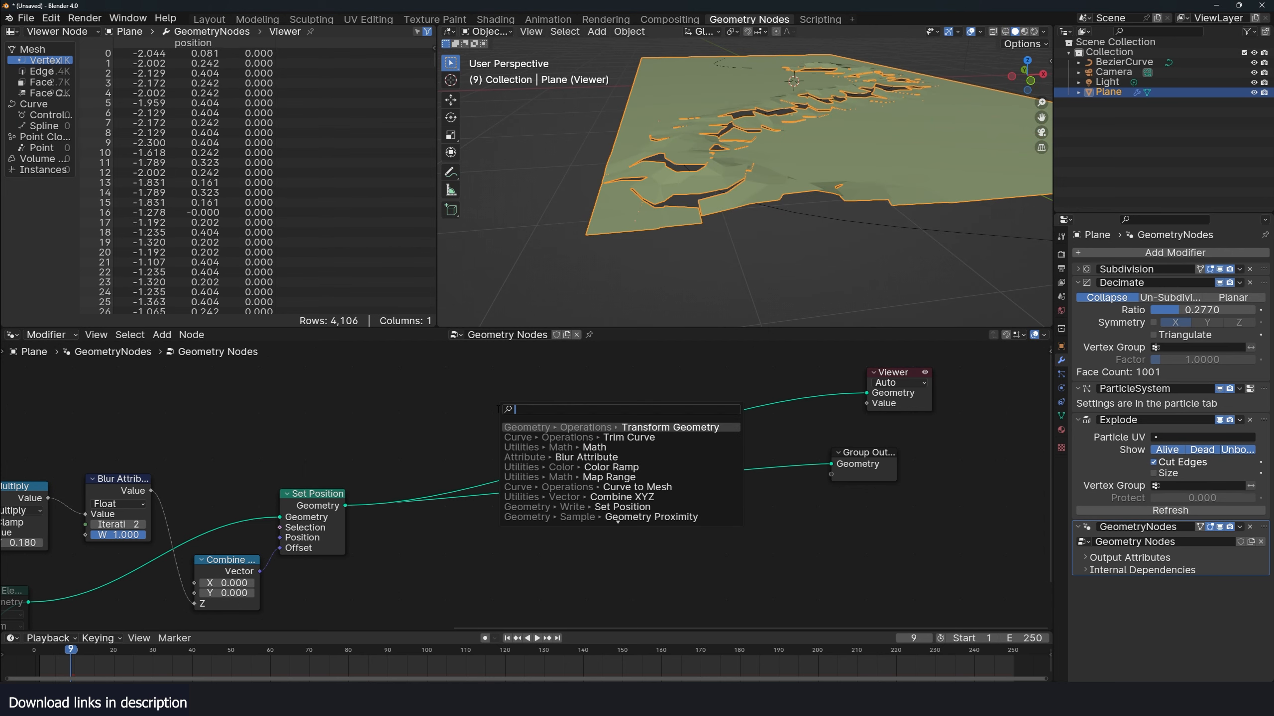
type("ins")
left_click(599, 498)
left_click(495, 450)
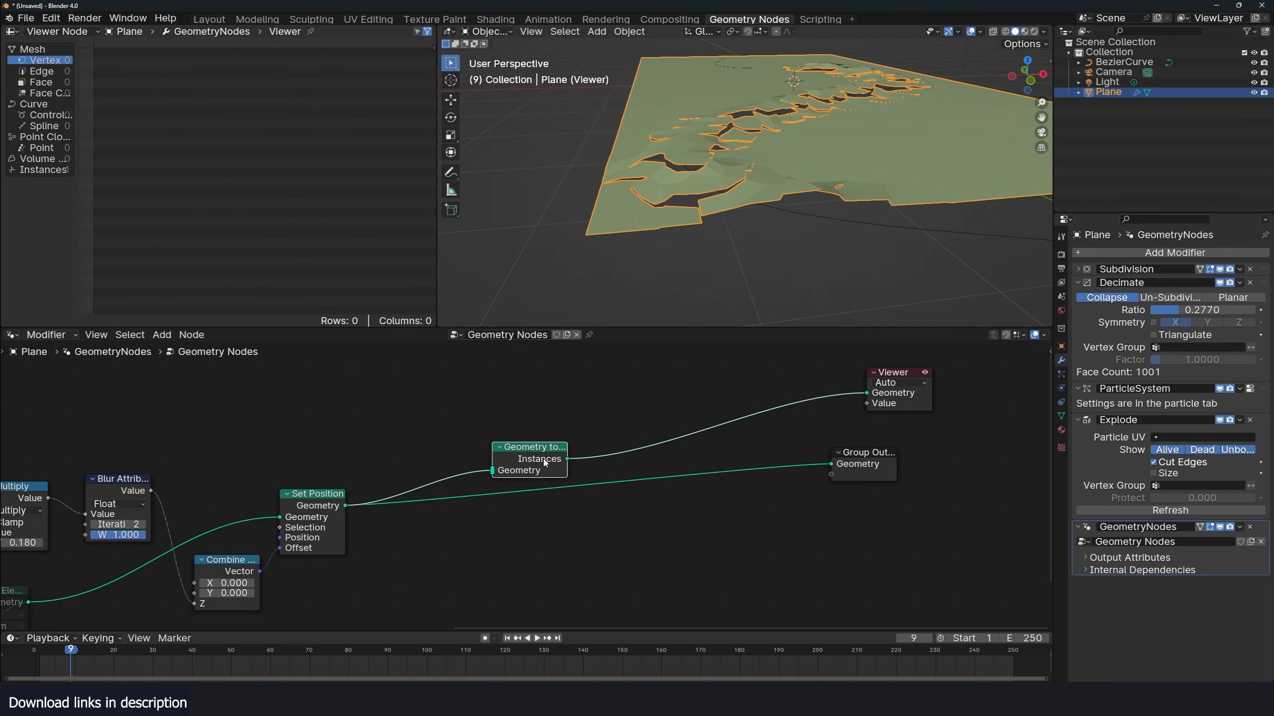
left_click_drag(548, 461, 434, 448)
- Try a Rotate Instances node after Geometry to Instance, with rotation X 4.4° and Y -23.6°
key("shift+a")
left_click(562, 381)
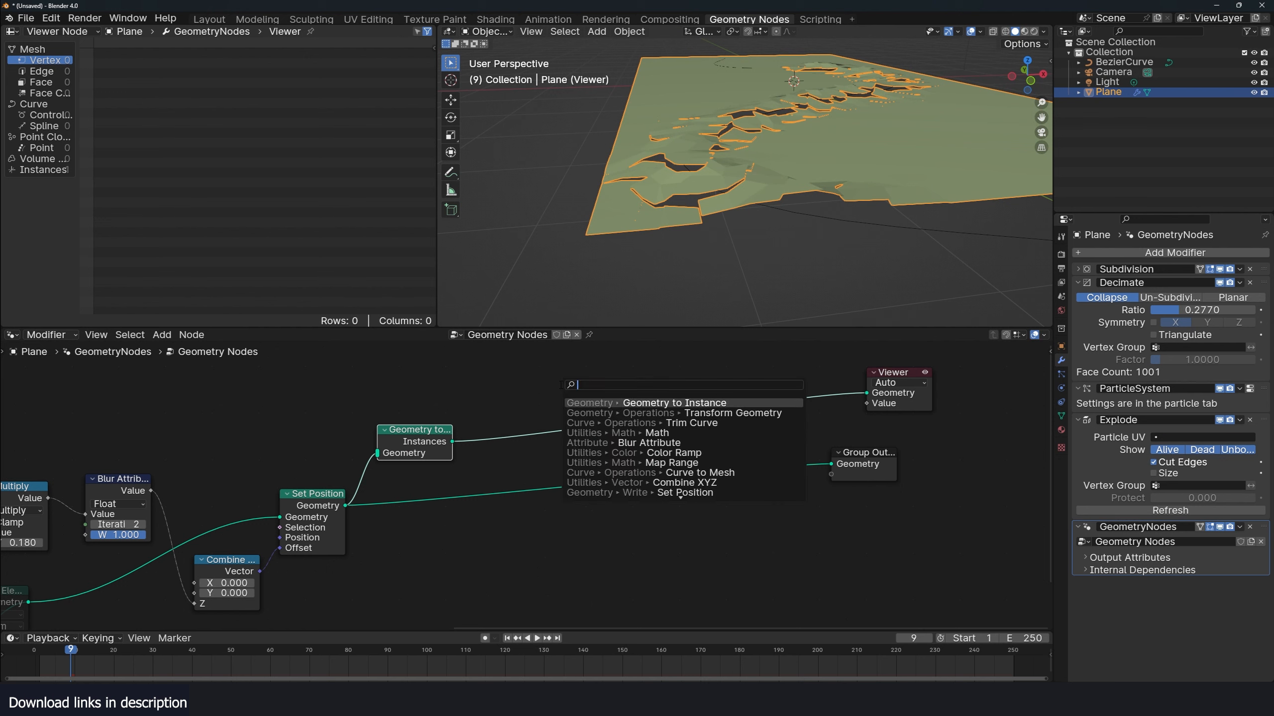
type("rot")
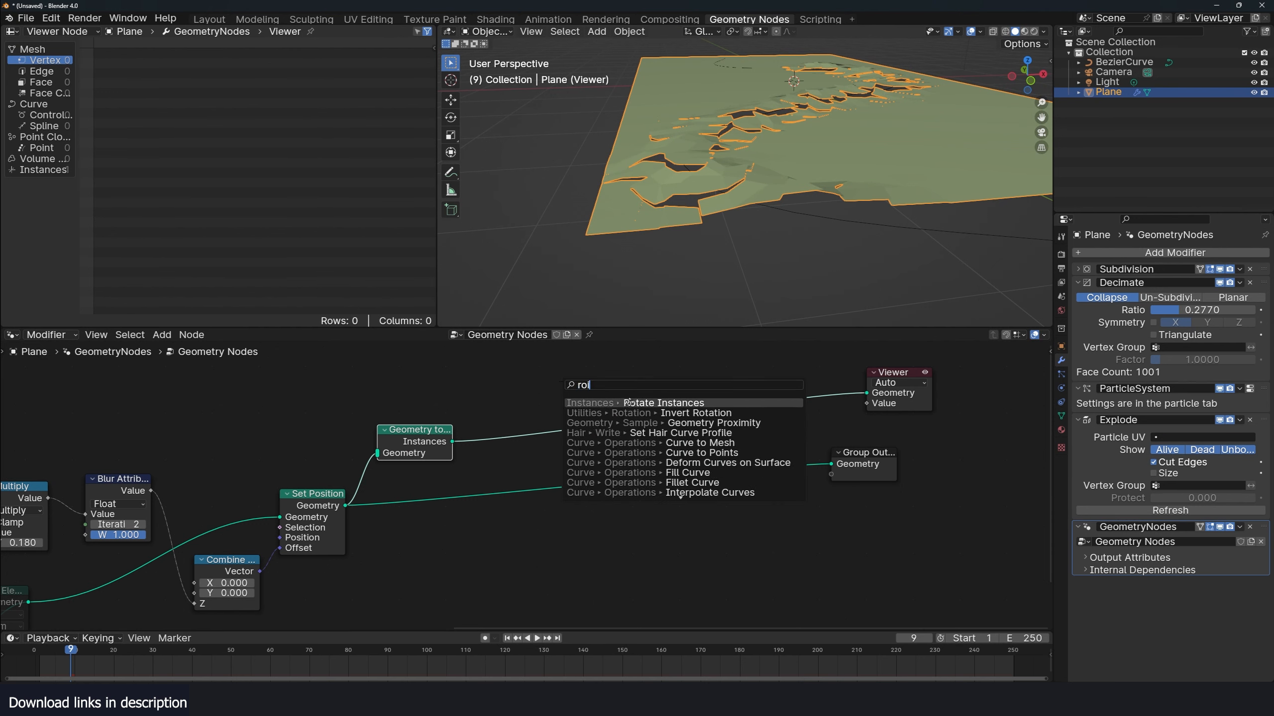
left_click(575, 404)
left_click(516, 386)
mouse_move(534, 450)
left_mouse_down()
mouse_move(520, 450)
mouse_move(551, 440)
mouse_move(524, 440)
left_mouse_up()
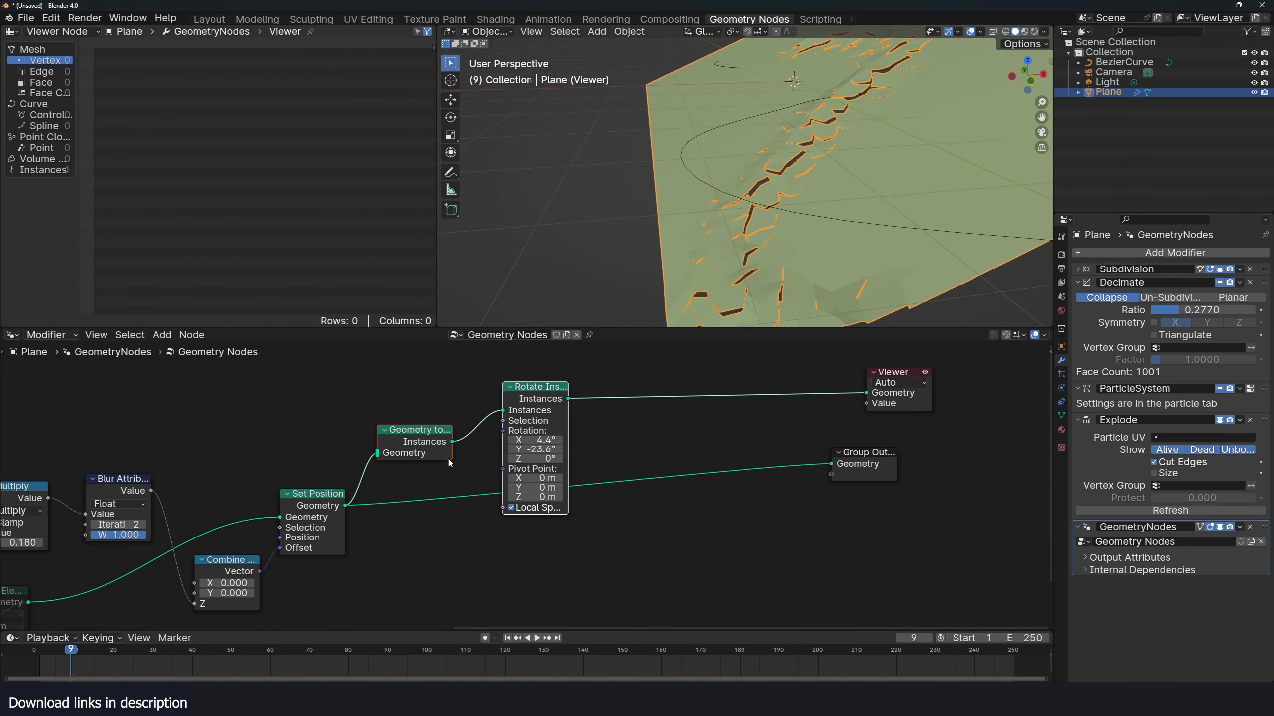
- Remove the Geometry to Instance and Rotate Instances nodes while keeping Set Position linked to the Viewer
left_click_drag(639, 374, 415, 458)
left_click_drag(607, 379, 412, 451)
key("ctrl+x")
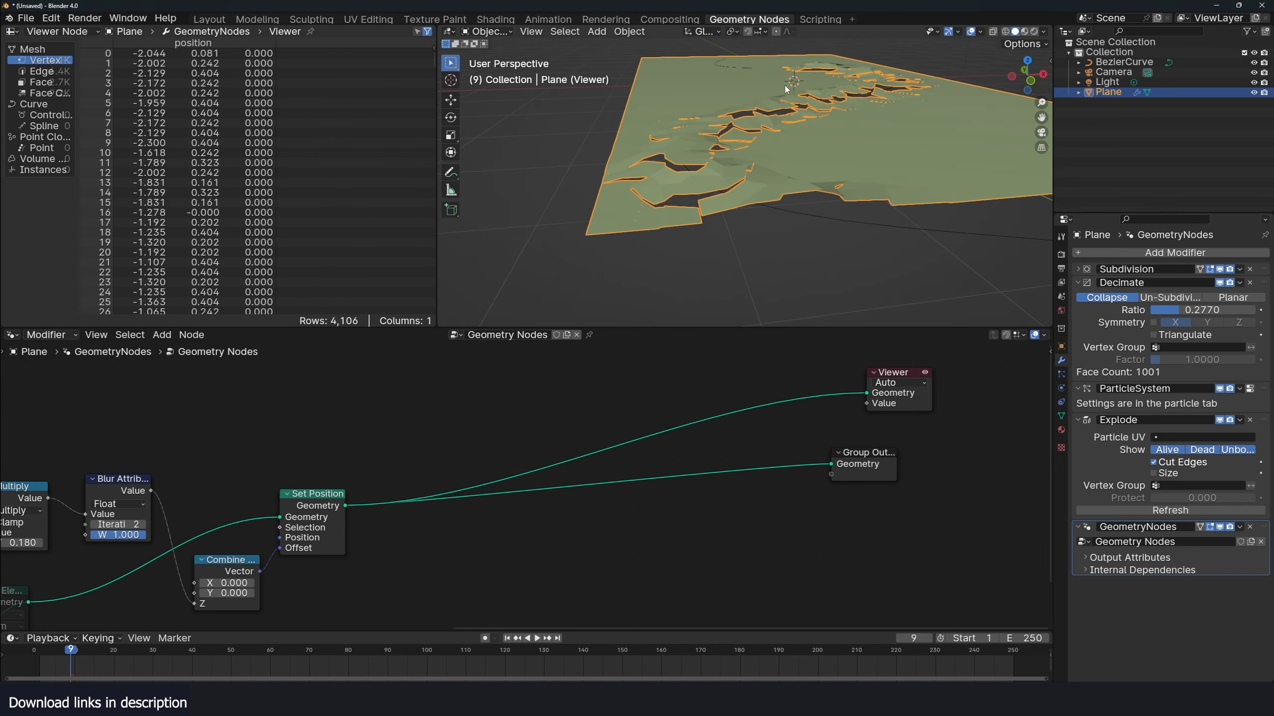
- Examine the raised crack pieces along the curve from several angles and distances
middle_click_drag(785, 89, 812, 135)
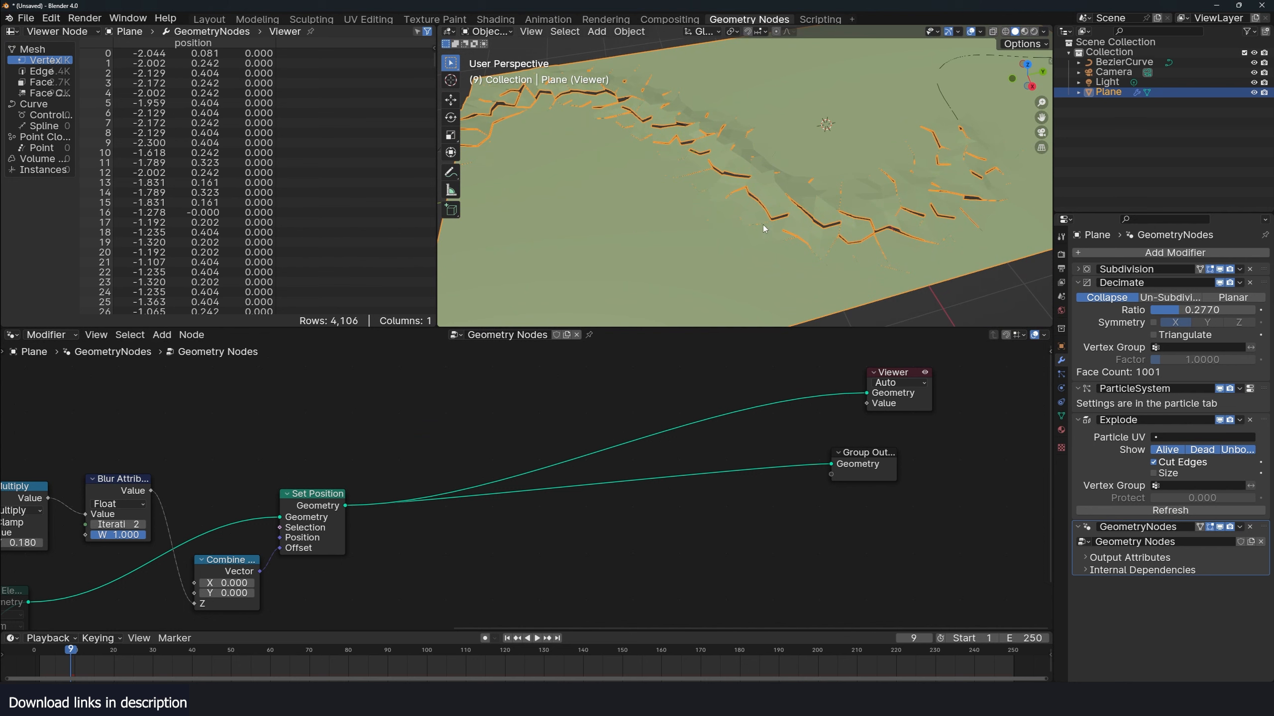
middle_click_drag(598, 253, 732, 163)
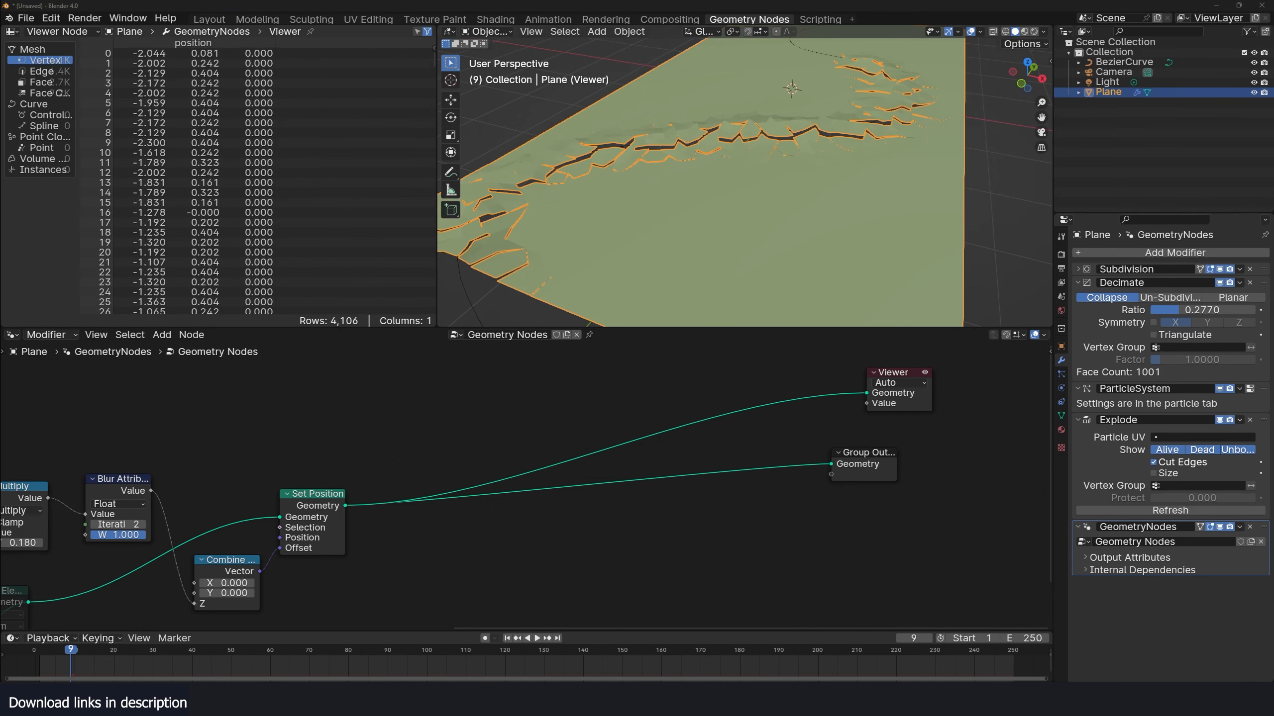
scroll(475, 469, "up", 2)
middle_click_drag(475, 469, 350, 426)
middle_click_drag(689, 166, 578, 191)
mouse_move(672, 198)
middle_mouse_down()
mouse_move(800, 207)
mouse_move(682, 211)
middle_mouse_up()
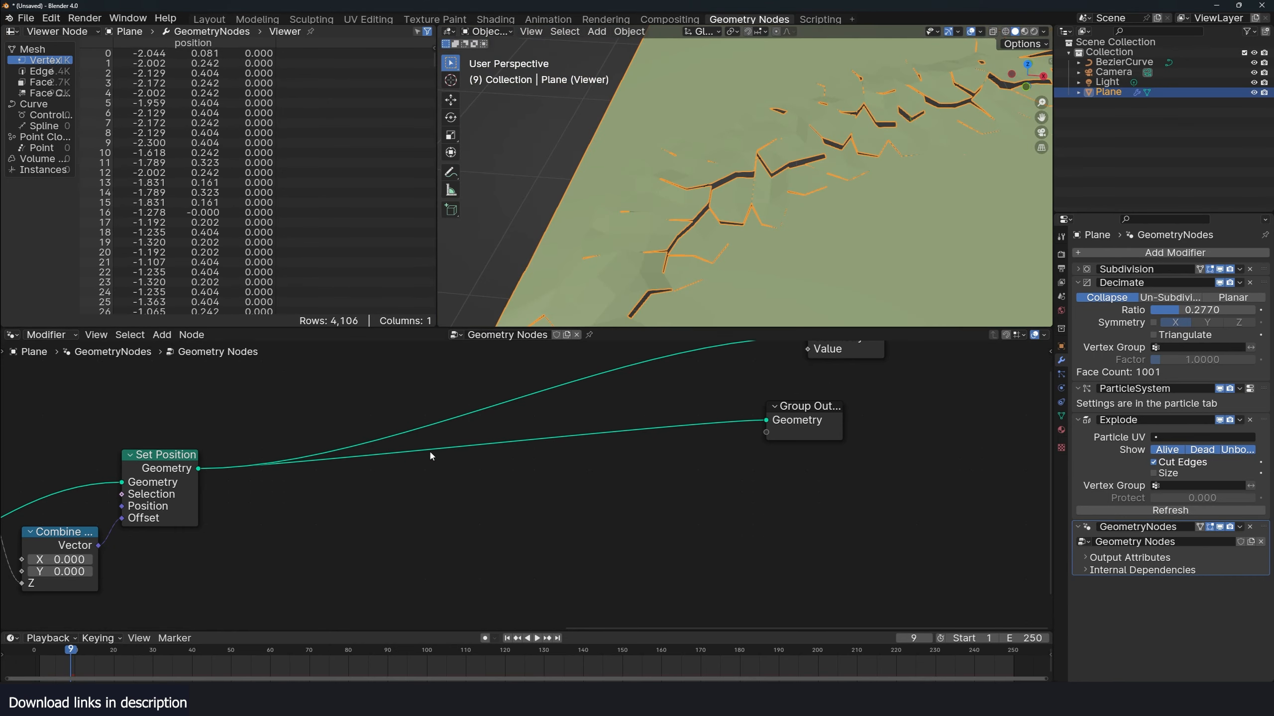
middle_click_drag(754, 195, 647, 192, "shift")
scroll(512, 449, "down", 2)
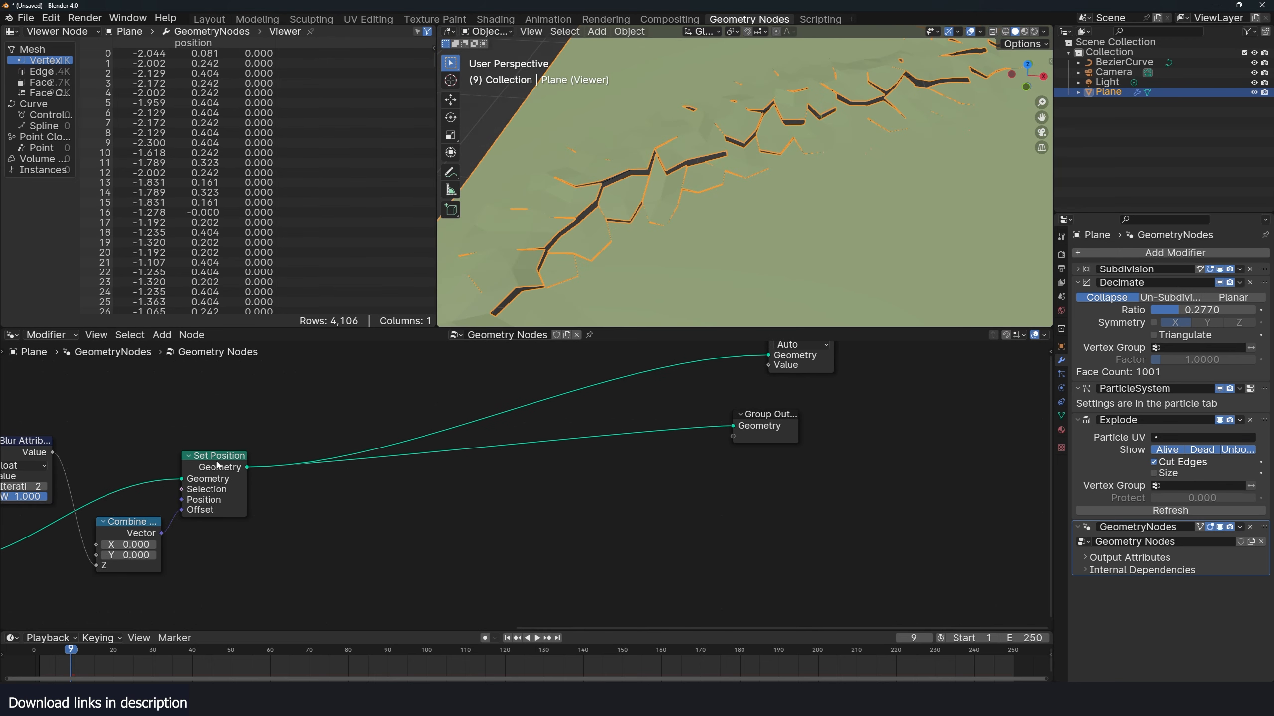
- Insert a duplicate Set Position node after the existing one and feed its Position input from a new Position node
key("shift+d")
left_click(550, 409)
key("shift+a")
left_click(361, 474)
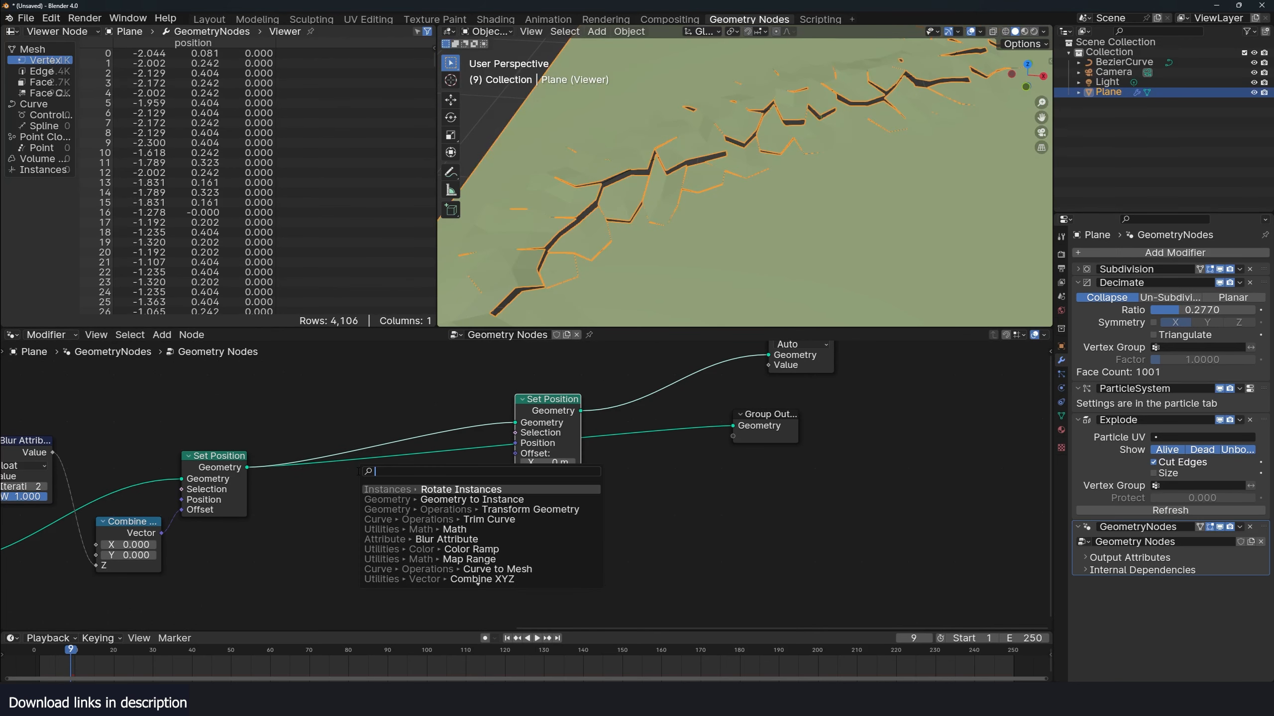
type("po")
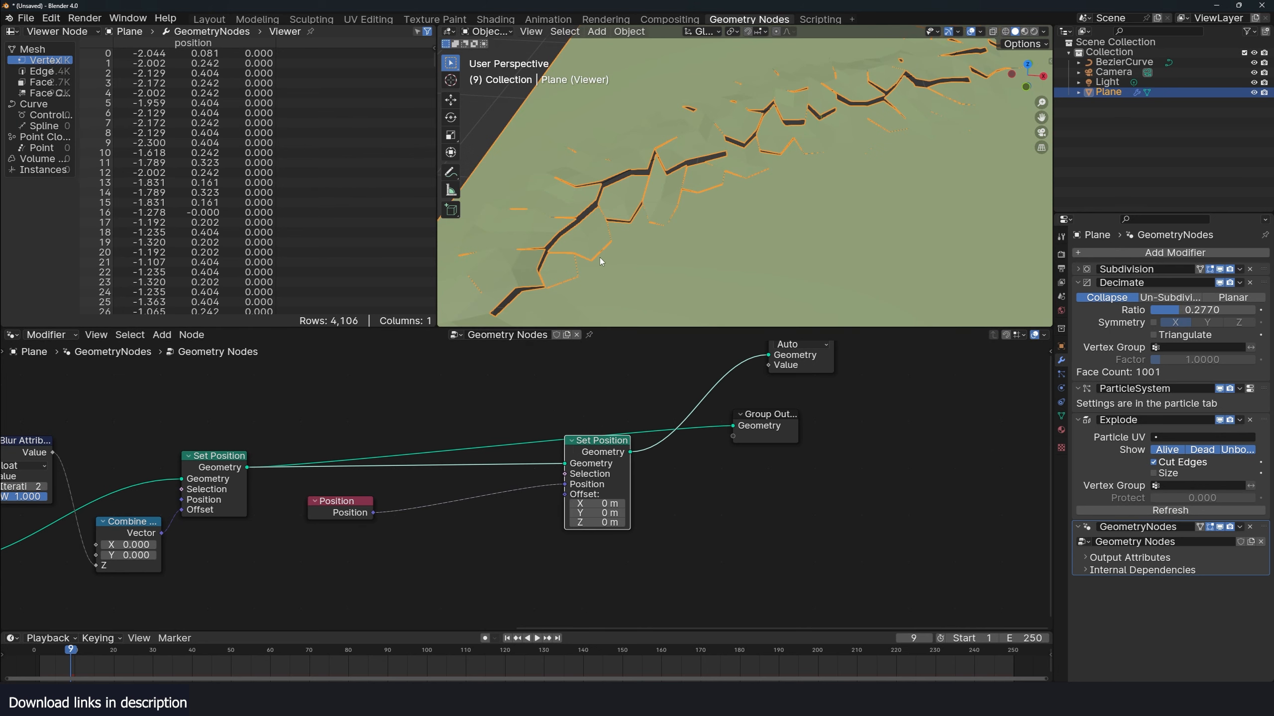
- Insert a Vector Rotate node between Position and the second Set Position, and set its rotation type to Euler
middle_click_drag(506, 478, 550, 453)
key("shift+a")
left_click(553, 453)
type("vec")
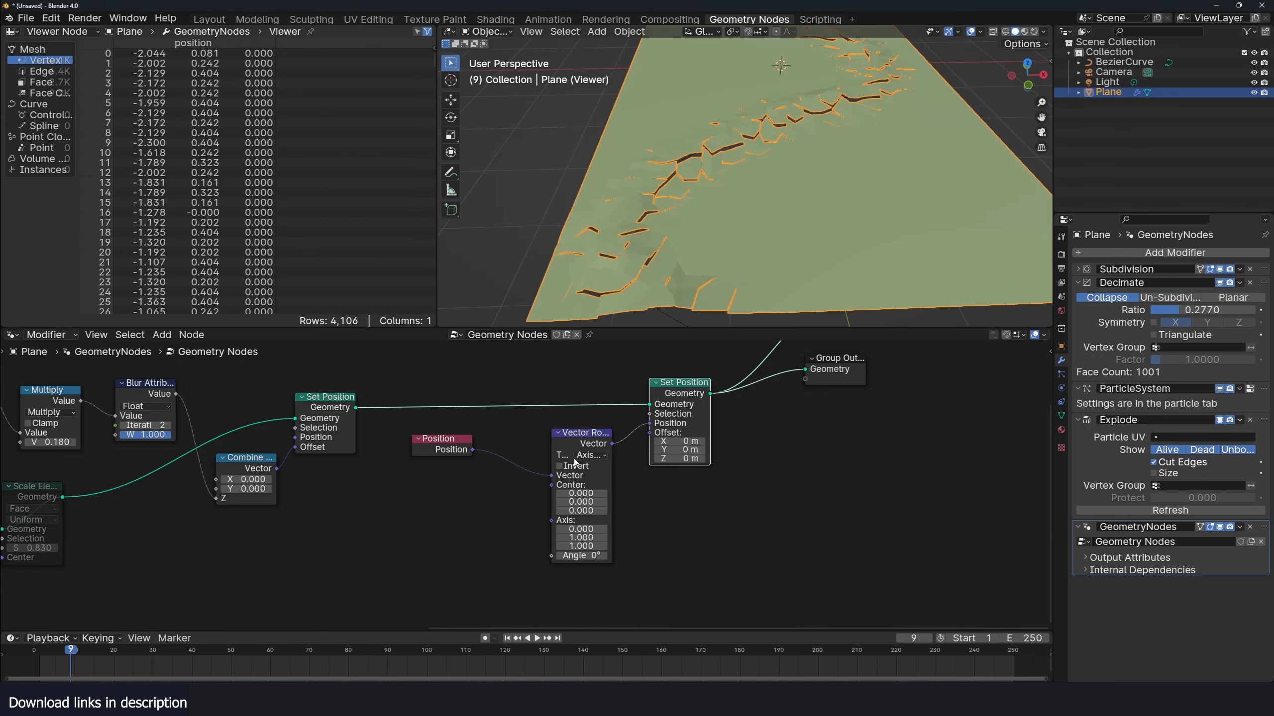
left_click(590, 455)
left_click(589, 503)
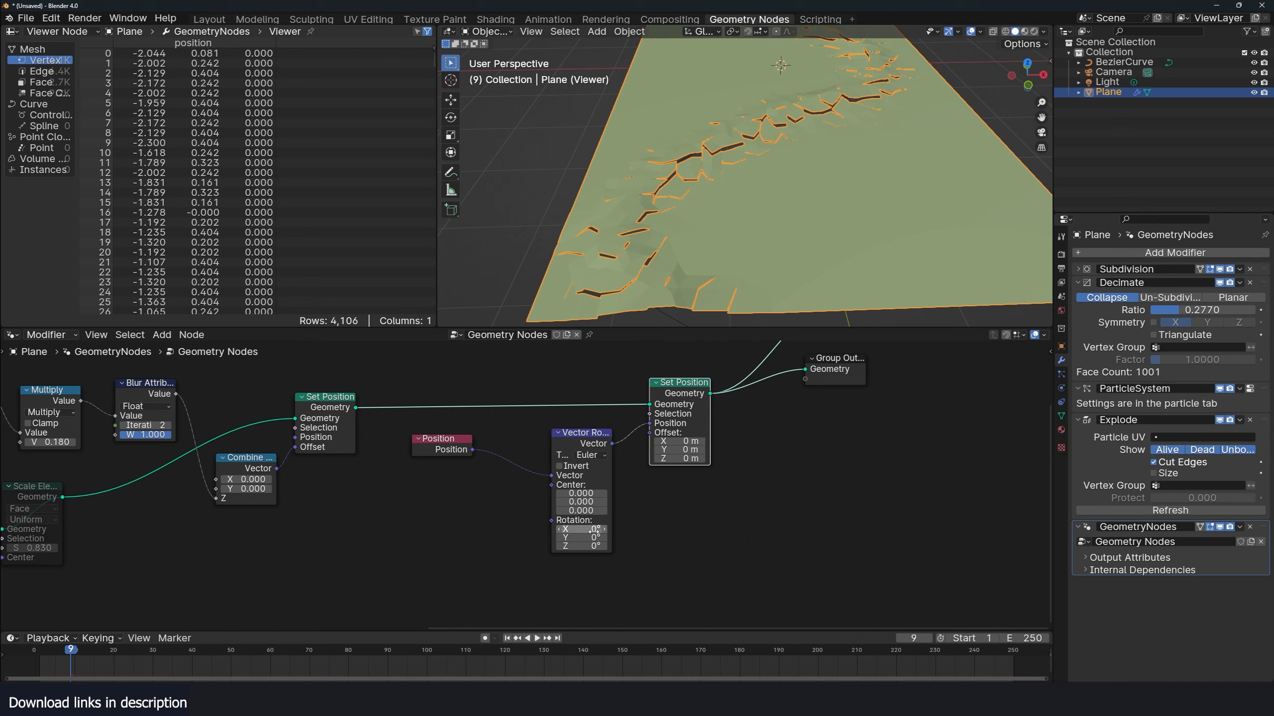
- Set the Vector Rotate node's center to 35.000 and its rotation to -3.2° on all three axes
left_click_drag(594, 531, 601, 492)
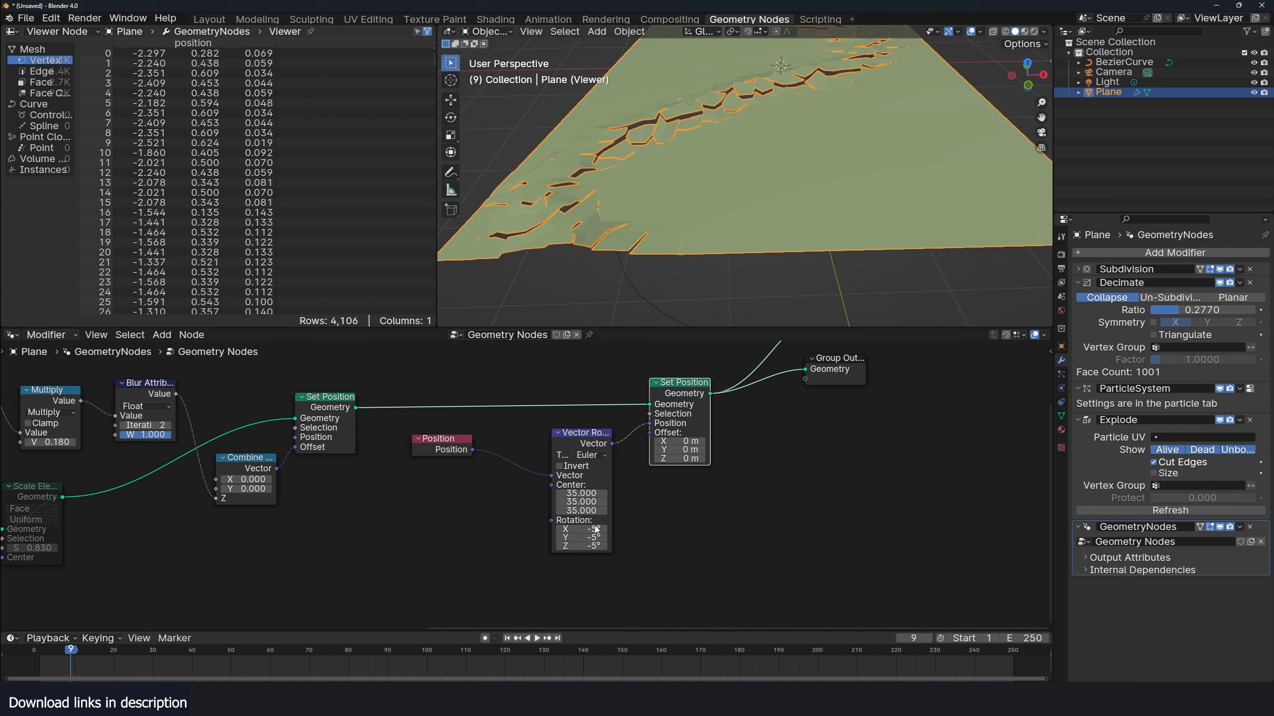
mouse_move(595, 530)
left_mouse_down()
mouse_move(607, 538)
mouse_move(596, 529)
mouse_move(595, 547)
left_mouse_up()
key("Return")
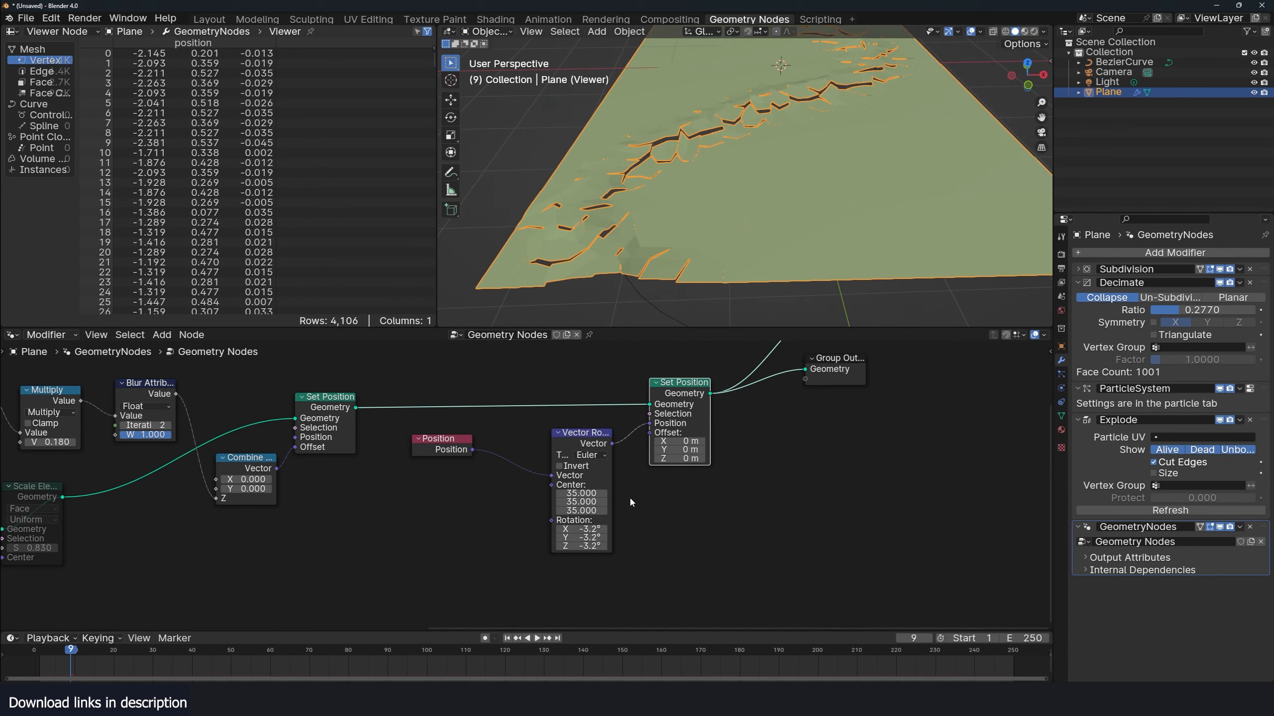
middle_click_drag(580, 475, 613, 475)
left_click_drag(608, 450, 628, 453)
middle_click_drag(629, 441, 680, 422)
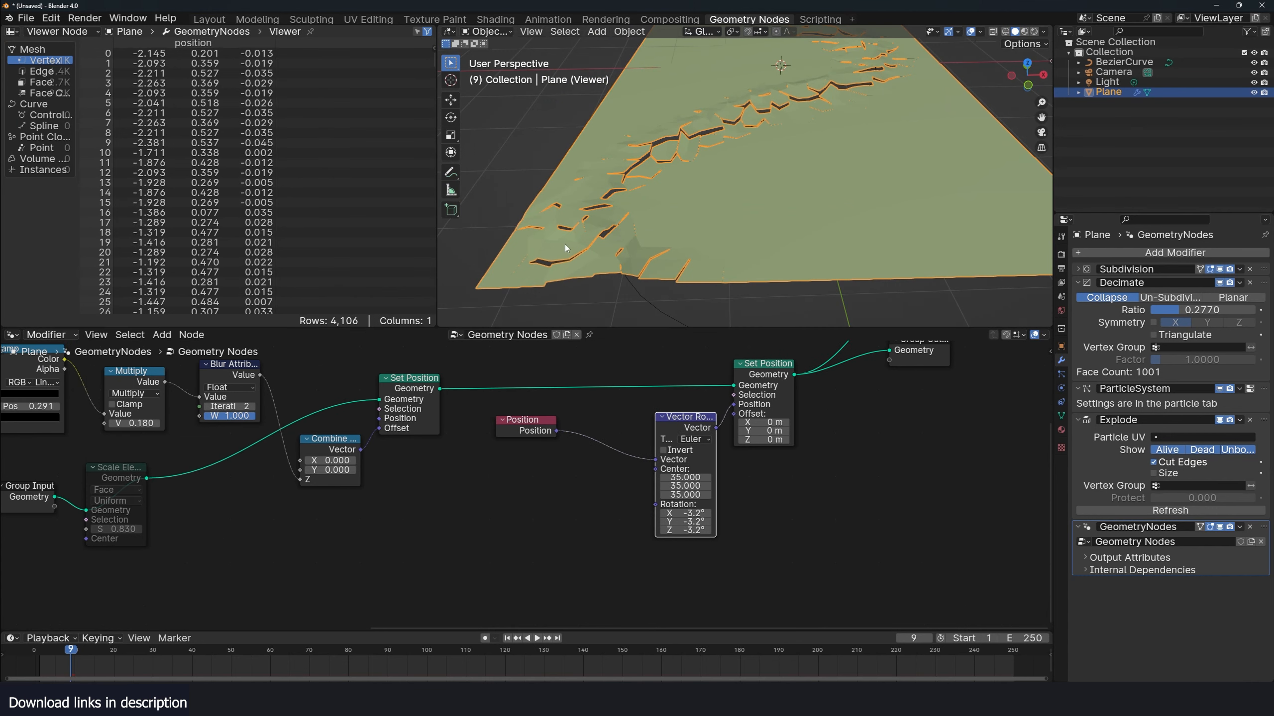
scroll(565, 244, "up", 2)
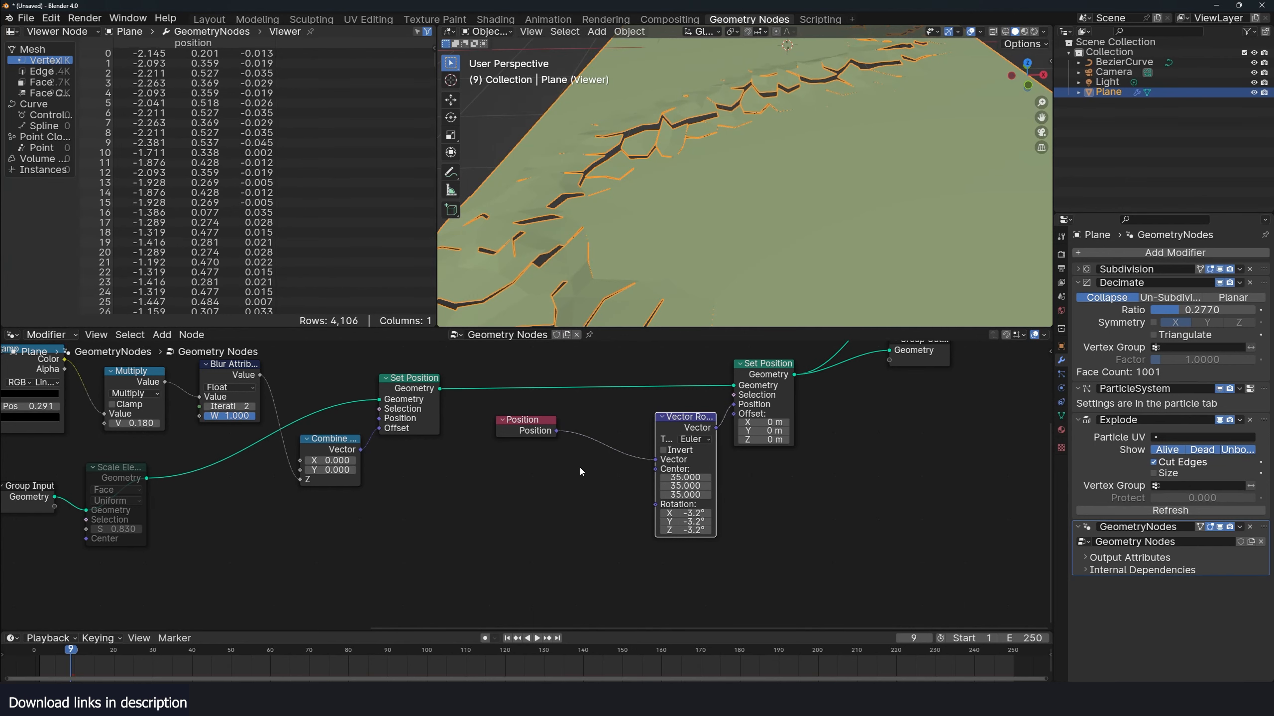
- Add a Mesh Island node and an Accumulate Field node below the Position and Vector Rotate nodes
middle_click_drag(484, 471, 537, 428)
key("shift+a")
left_click(472, 457)
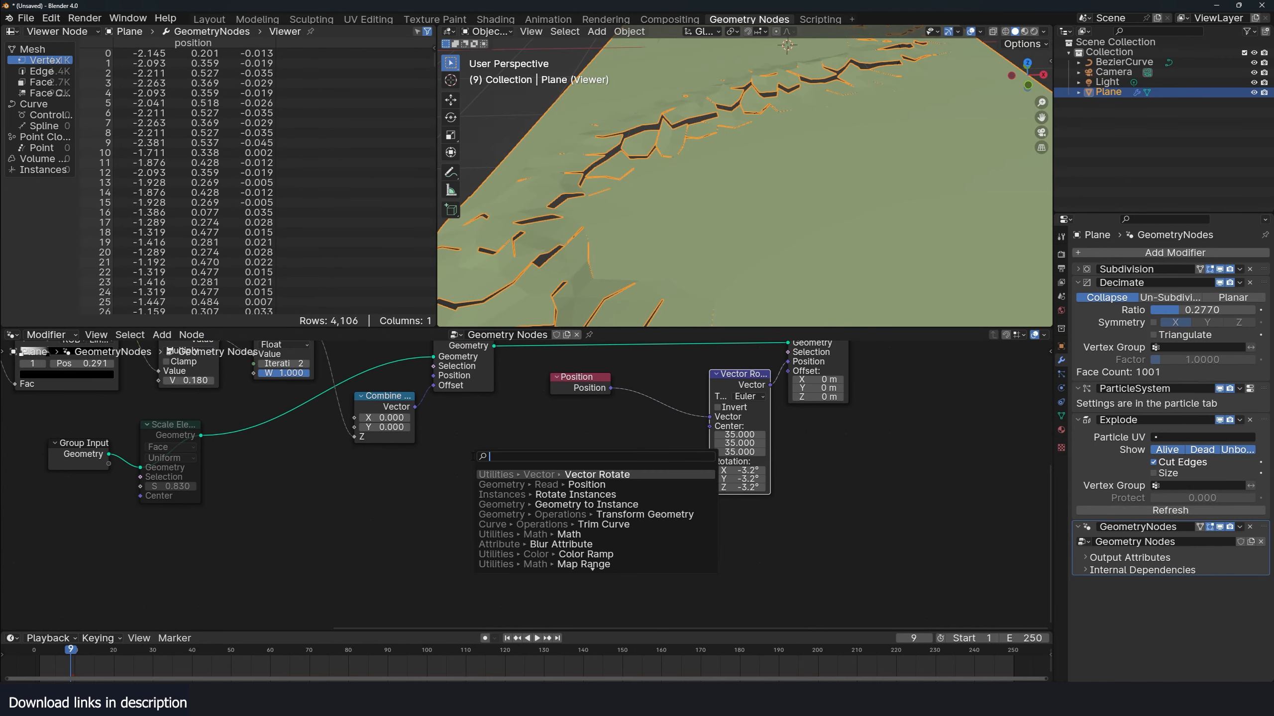
key("shift+a")
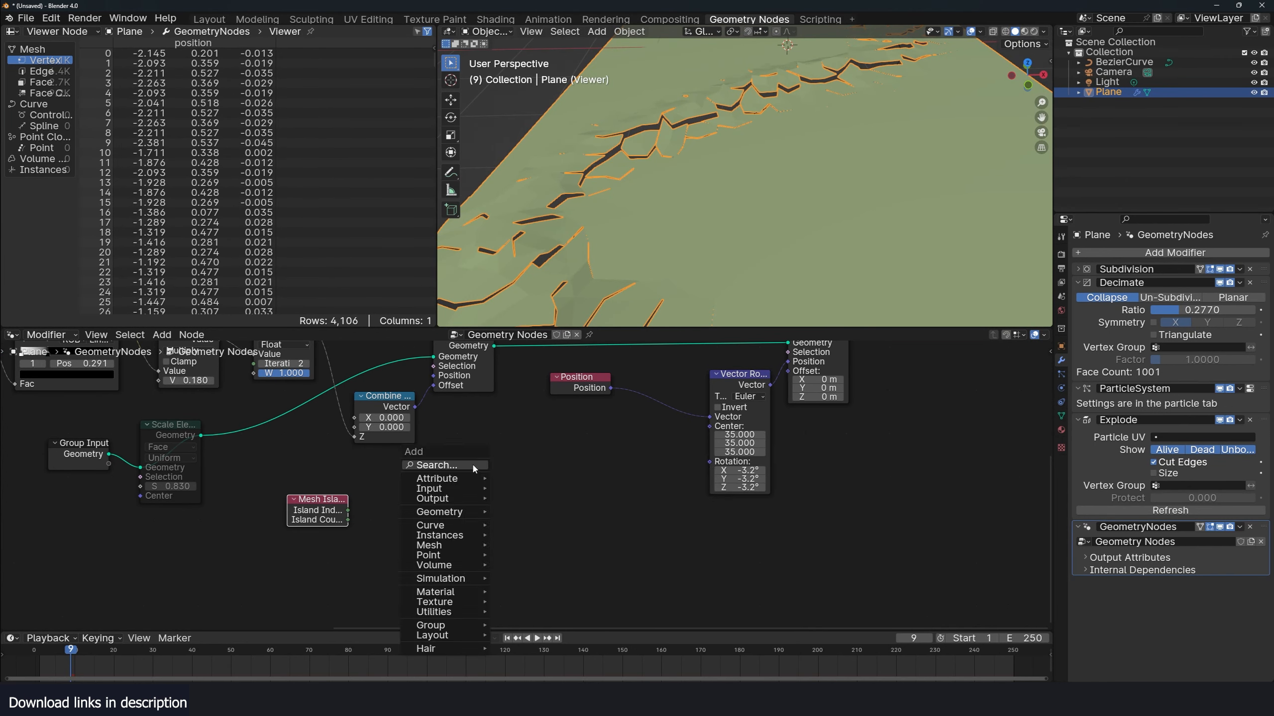
left_click(473, 465)
type("ac")
key("Return")
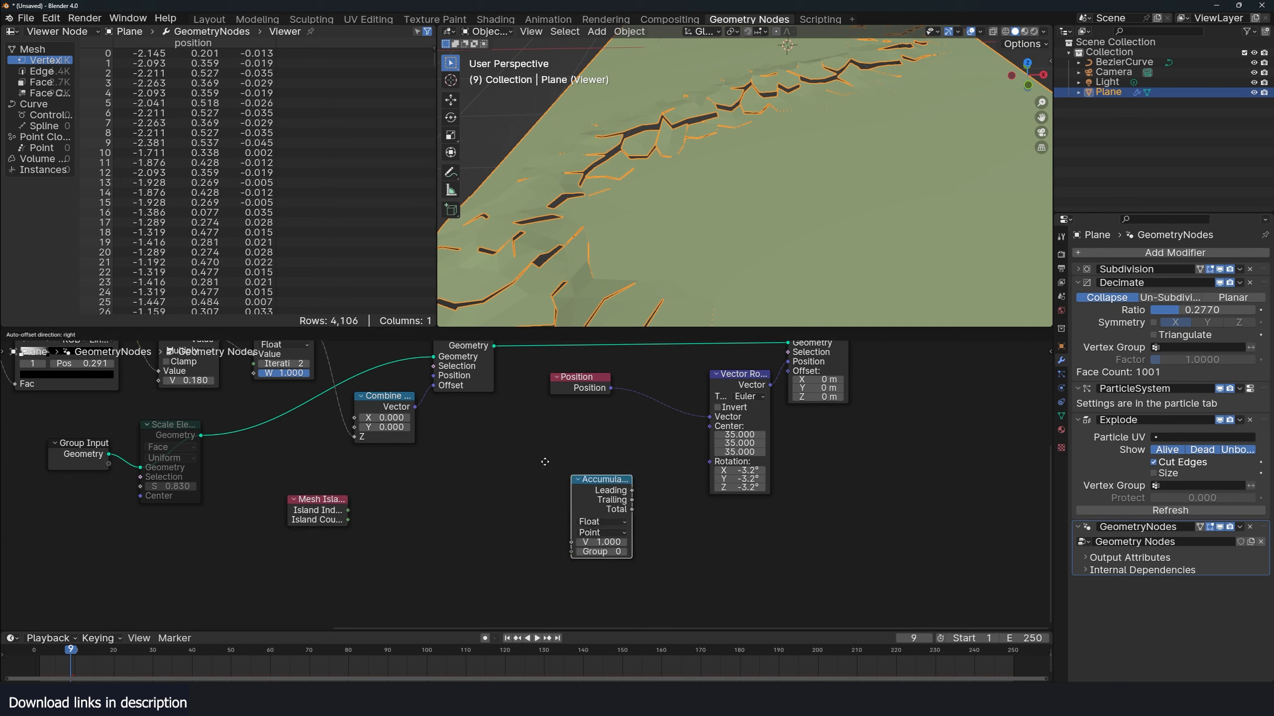
left_click(474, 413)
- Set Accumulate Field to Vector, feeding its Value from a Position node and its Group ID from Mesh Island's Island Index
scroll(460, 491, "up", 1)
left_click(532, 473)
left_click(533, 503)
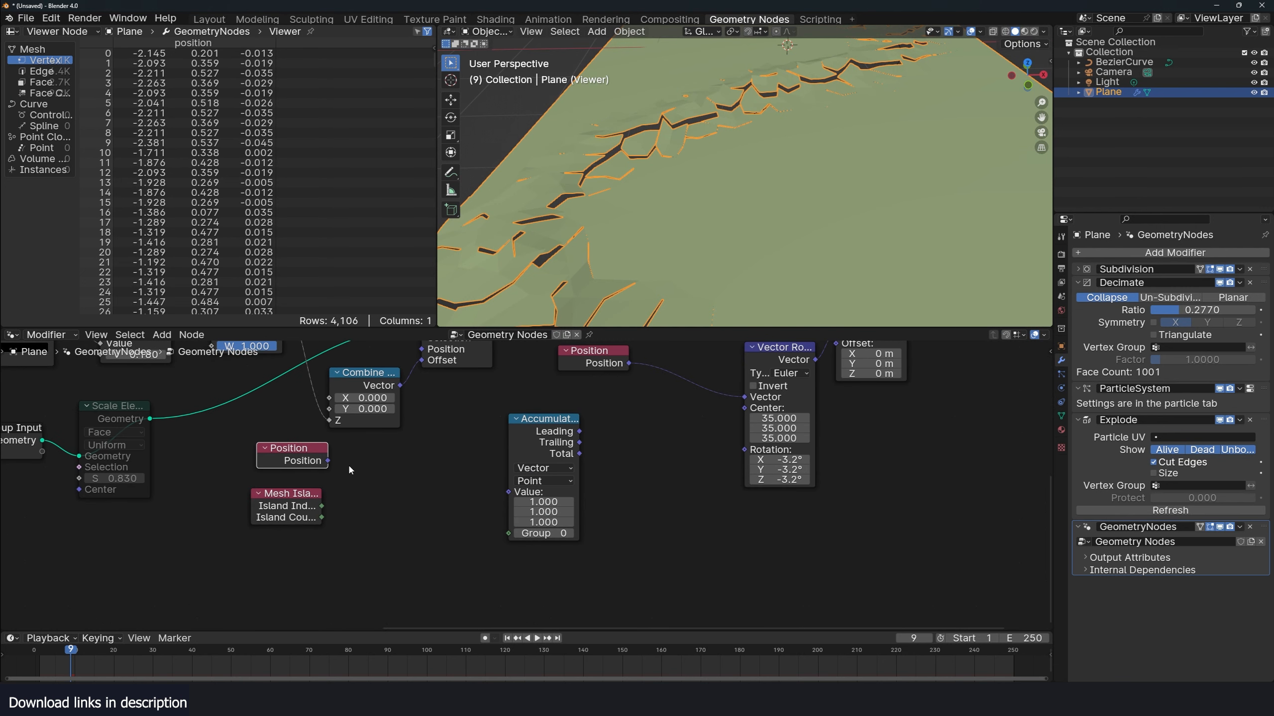
left_click_drag(453, 483, 508, 492)
middle_click_drag(381, 513, 379, 500)
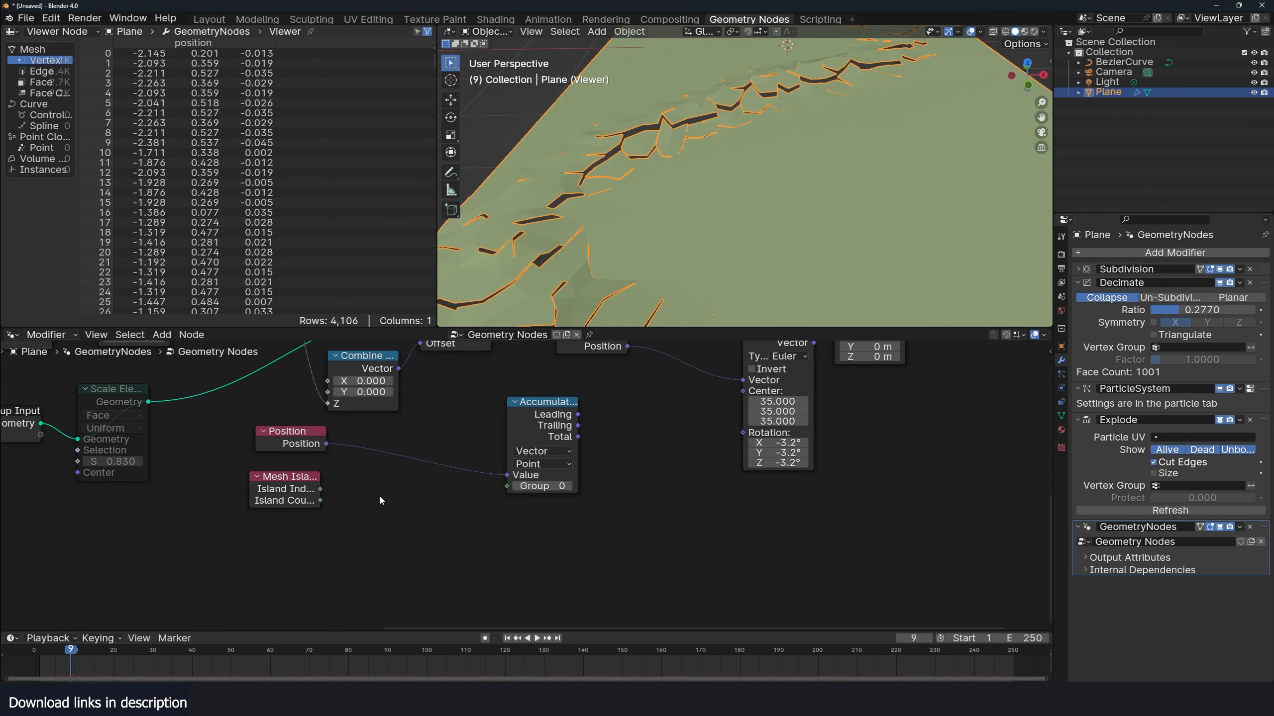
left_click_drag(320, 489, 507, 486)
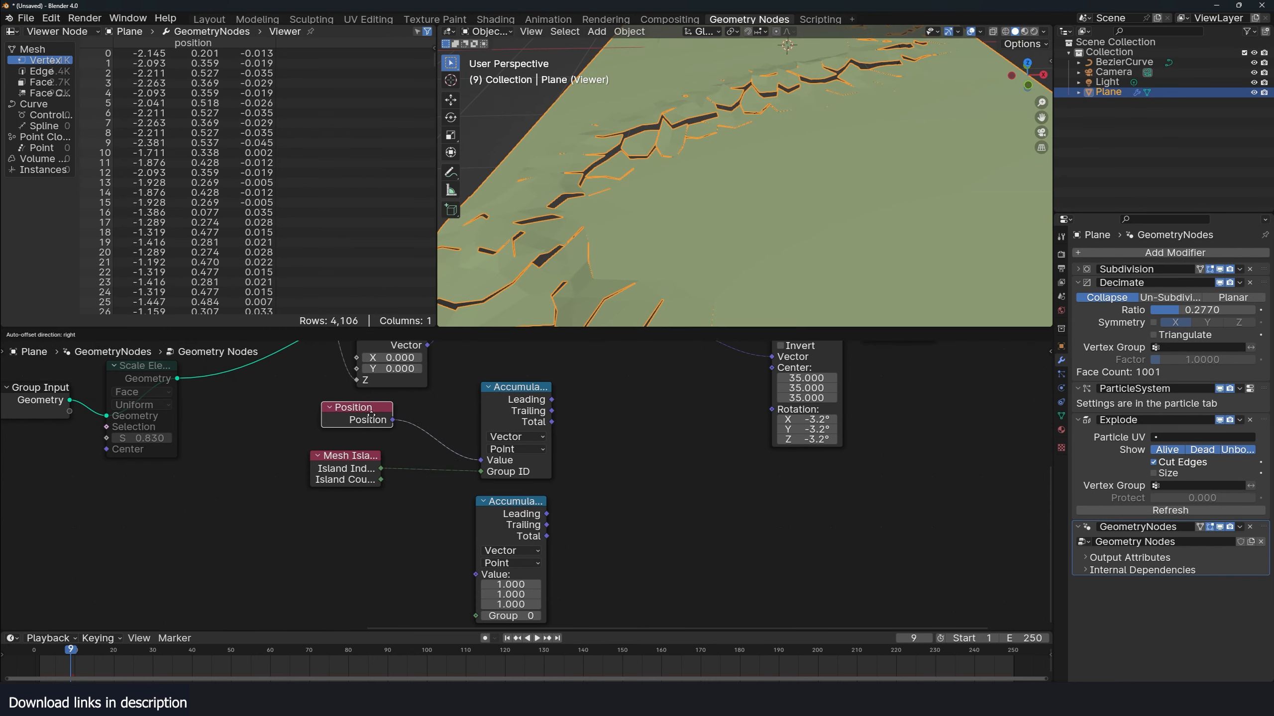
- Connect Island Index to the Group ID of a duplicate Accumulate Field node and set that node's data type to Integer
left_click_drag(371, 415, 357, 416)
middle_click_drag(422, 528, 410, 476)
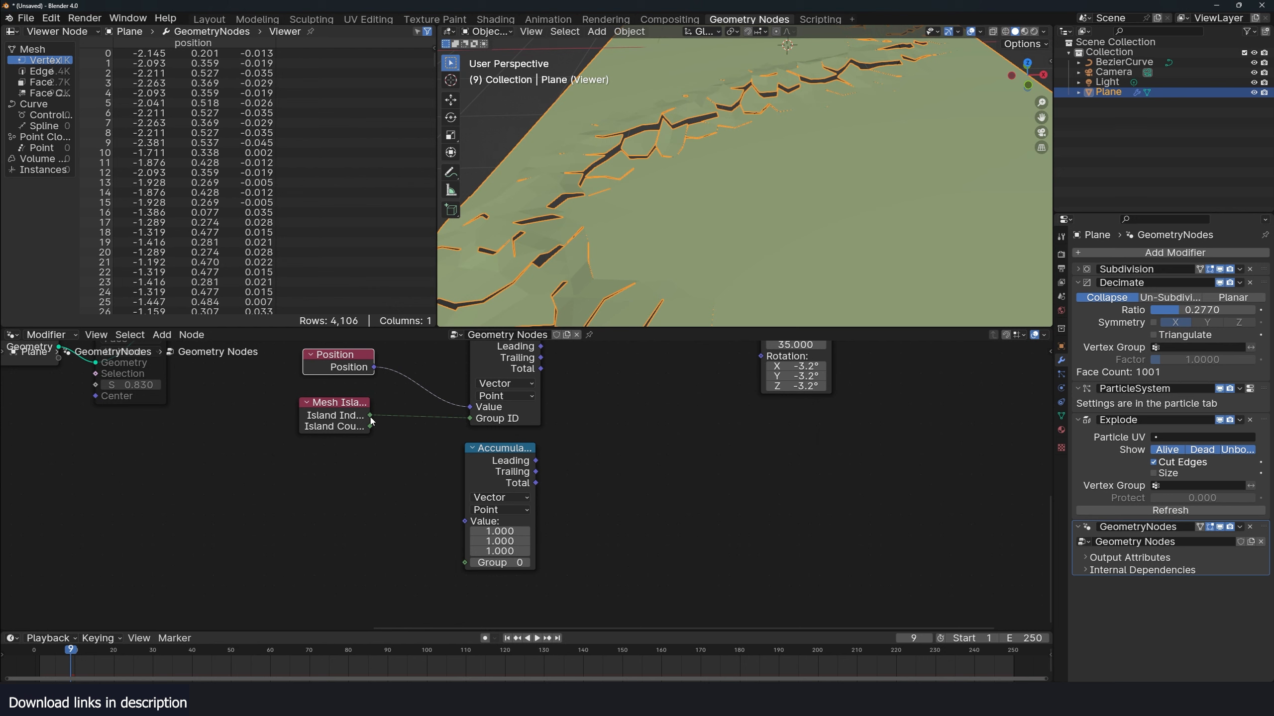
left_click_drag(369, 415, 464, 562)
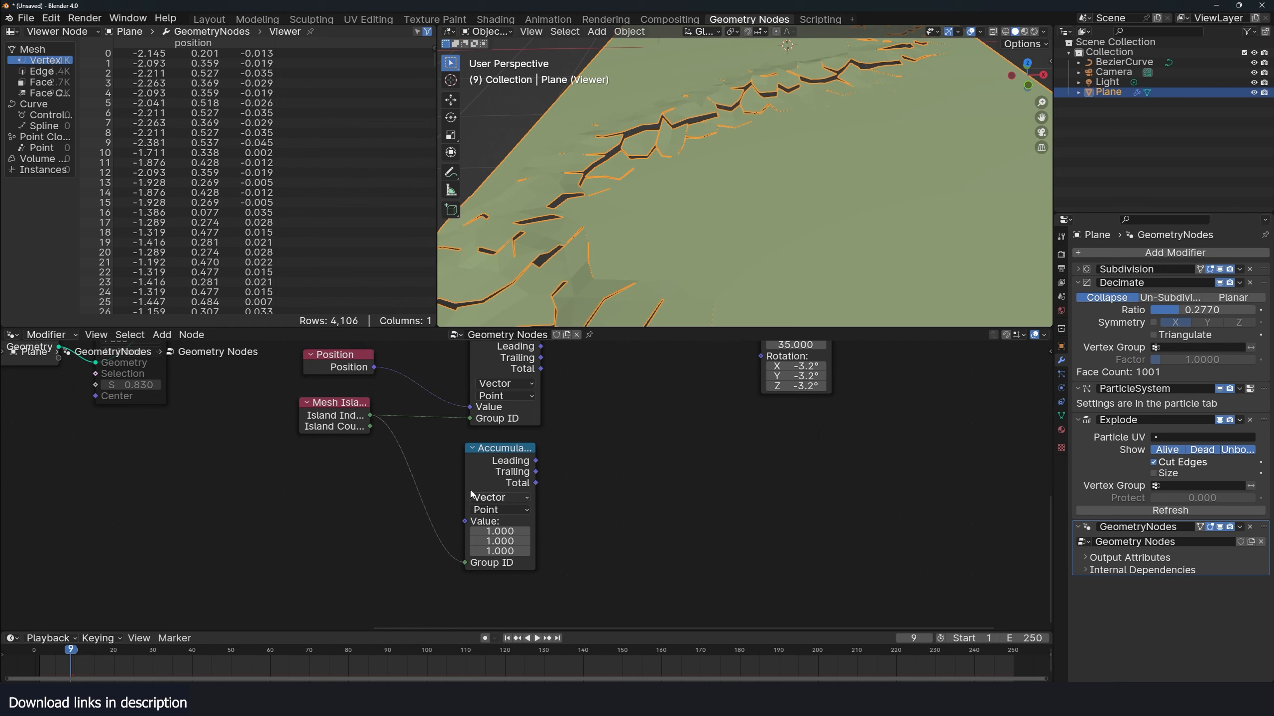
left_click(499, 498)
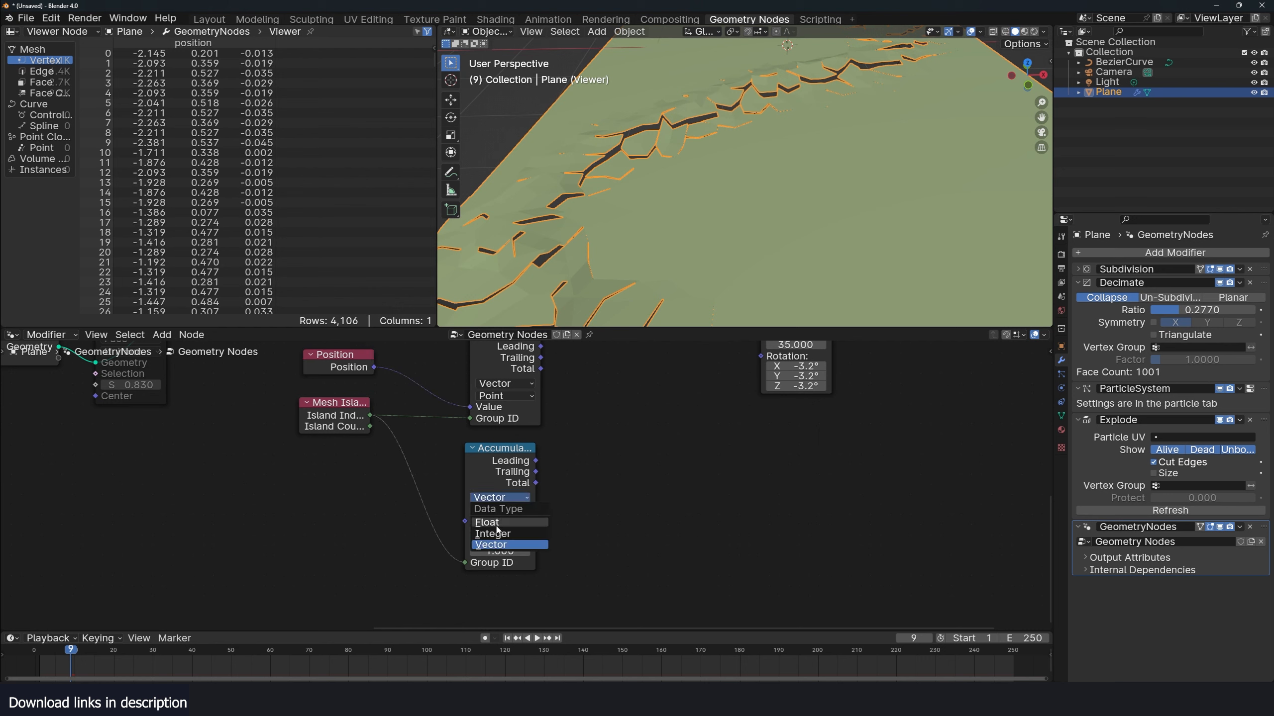
left_click(496, 521)
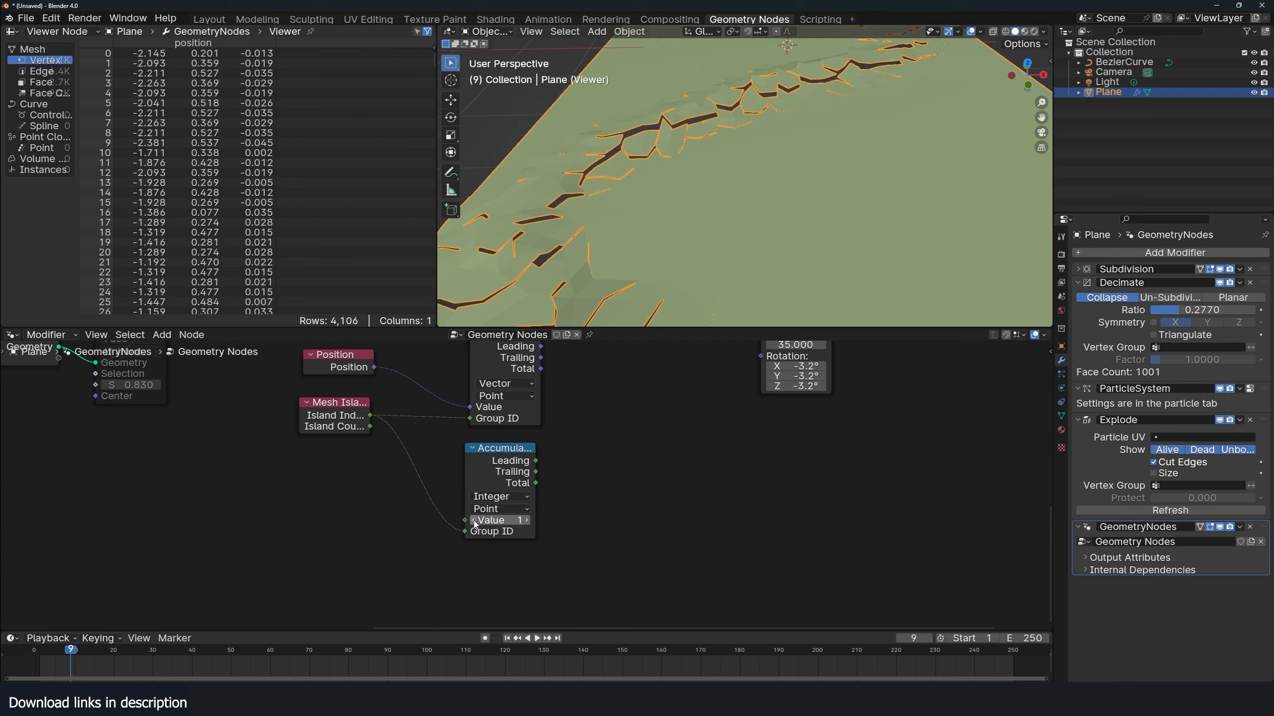
- Add a Vector Math node beside the two Accumulate Field nodes and set its operation to Divide
middle_click_drag(528, 432, 488, 493)
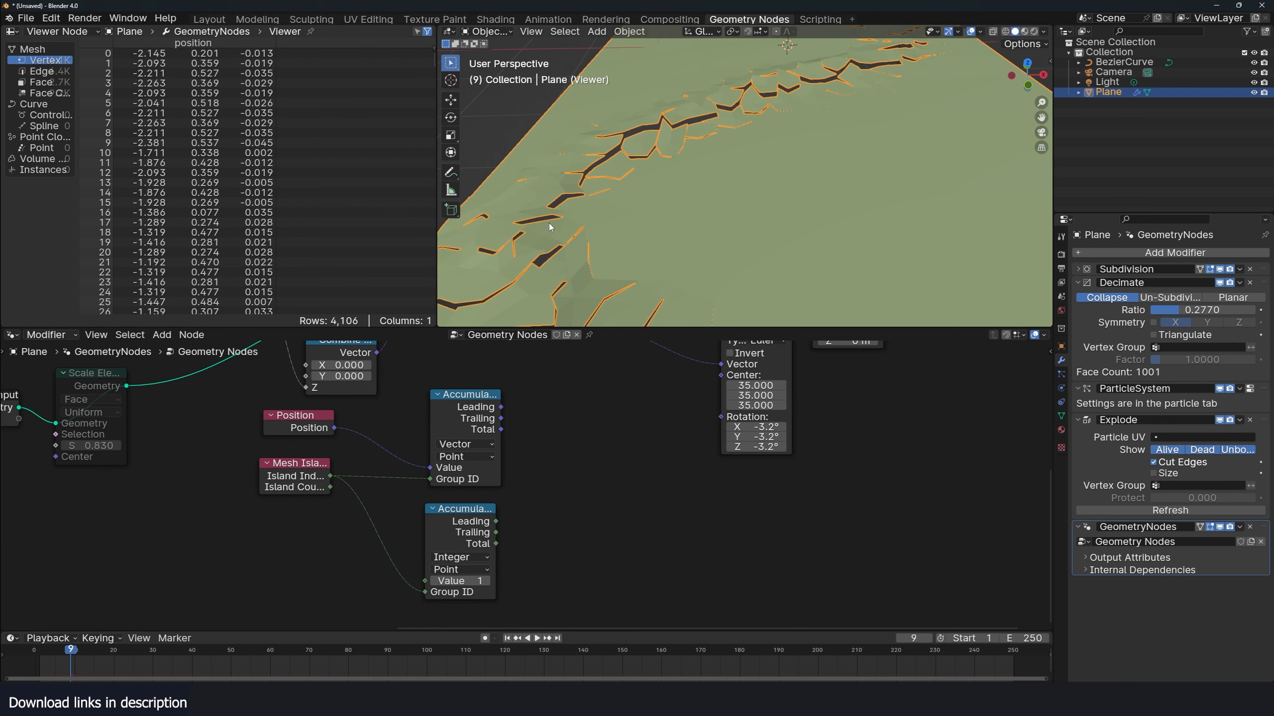
key("shift+a")
left_click(562, 378)
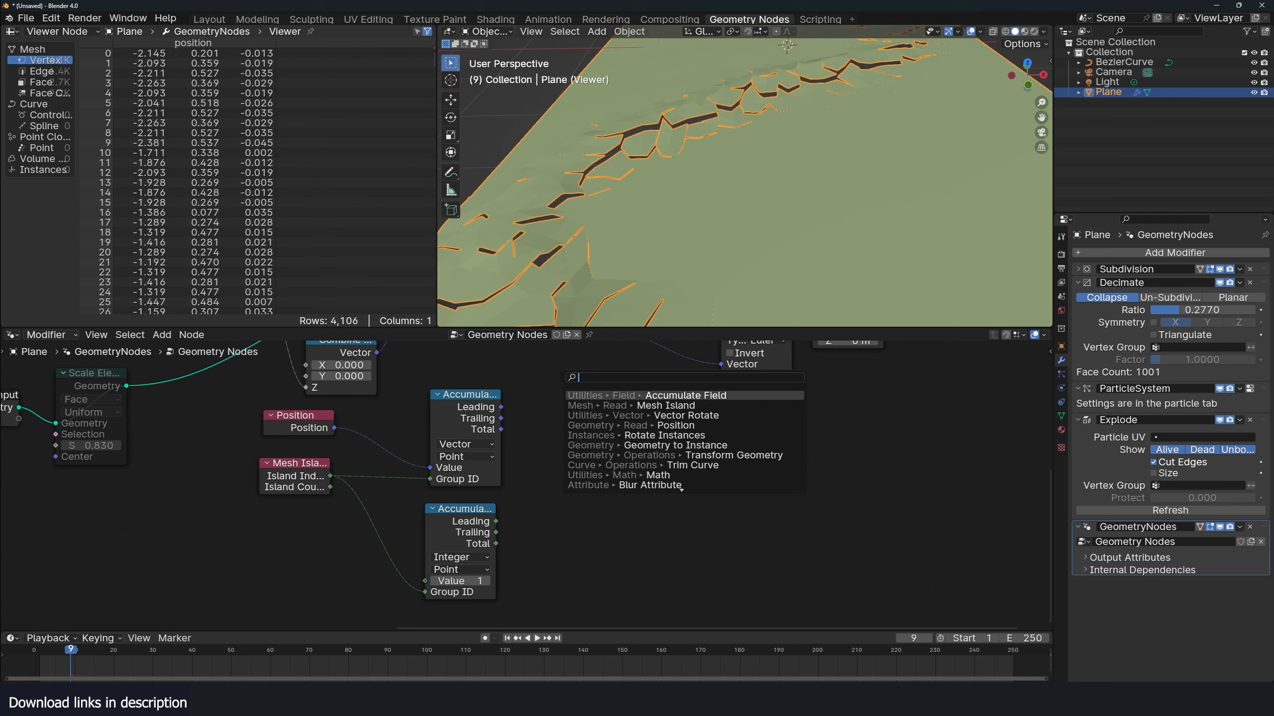
type("vec")
key("Down")
key("Down")
key("Return")
left_click(567, 390)
left_click(585, 424)
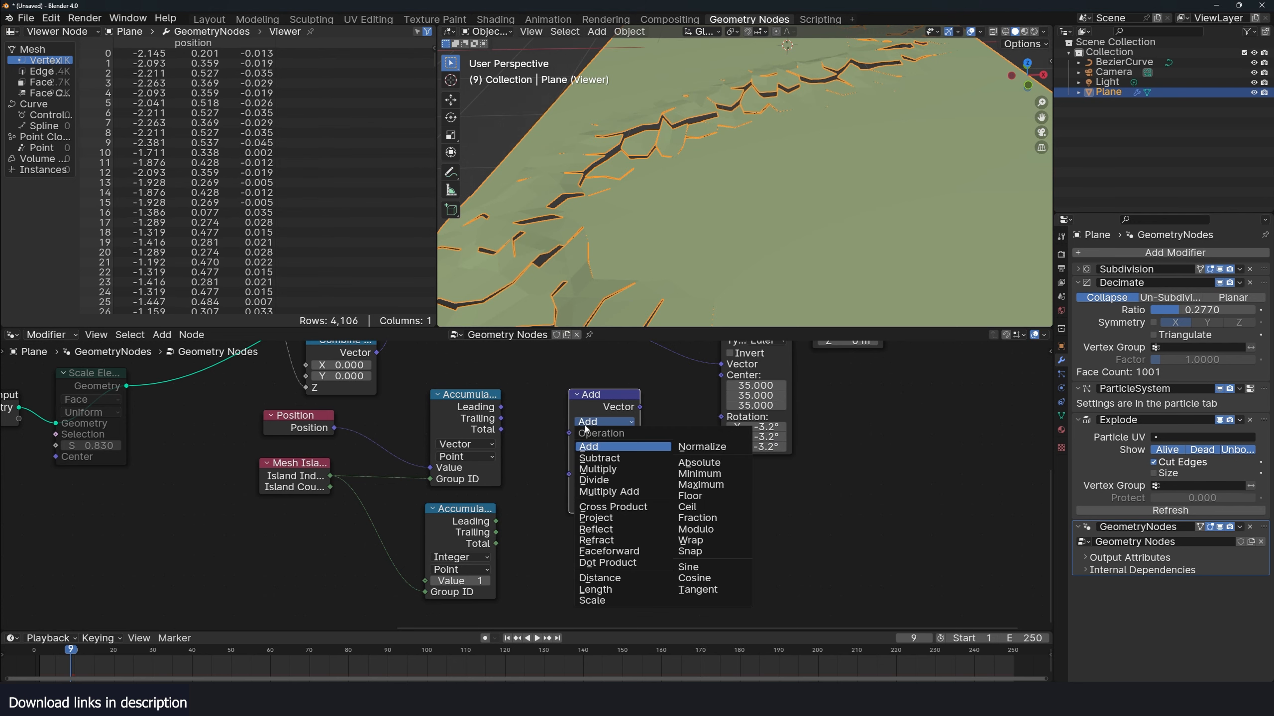
left_click(586, 477)
- Connect the Vector Accumulate Field's Total to Divide's first input and the Integer Accumulate Field's Total to its second input
left_click_drag(453, 409, 440, 402)
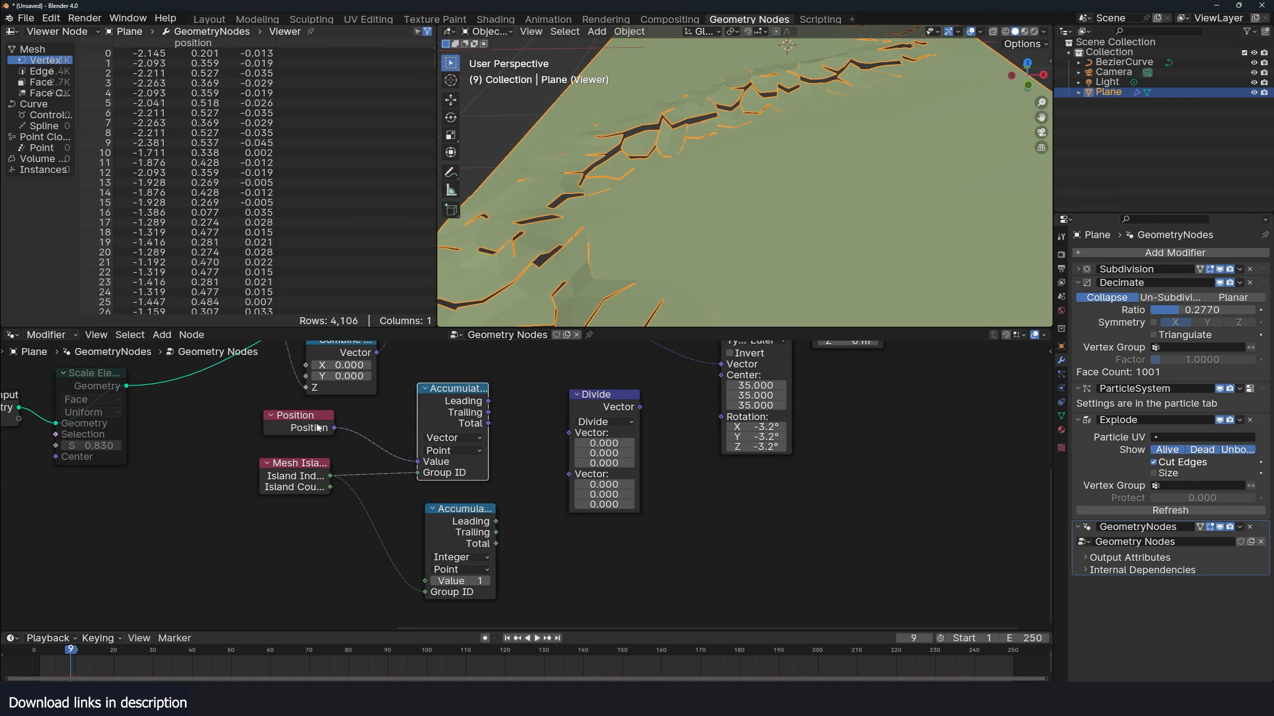
left_click_drag(312, 426, 317, 425)
left_click_drag(489, 424, 569, 433)
left_click_drag(495, 543, 471, 552)
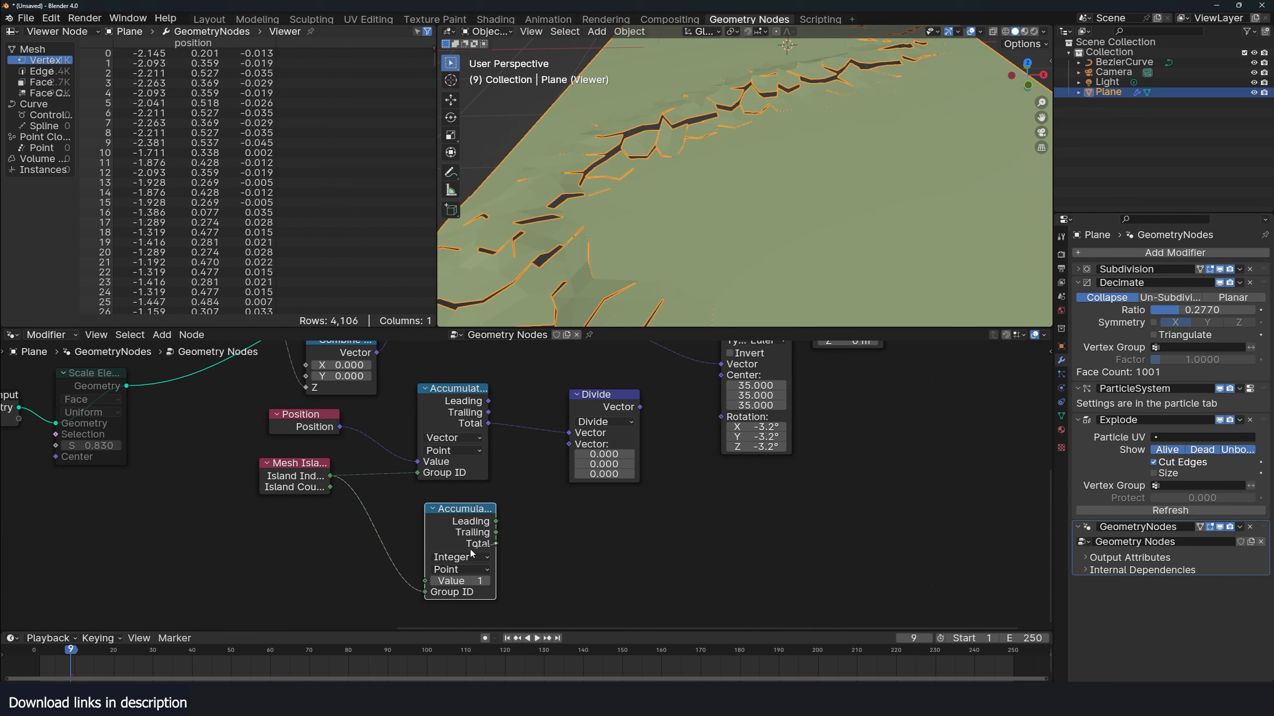
left_click_drag(566, 455, 568, 444)
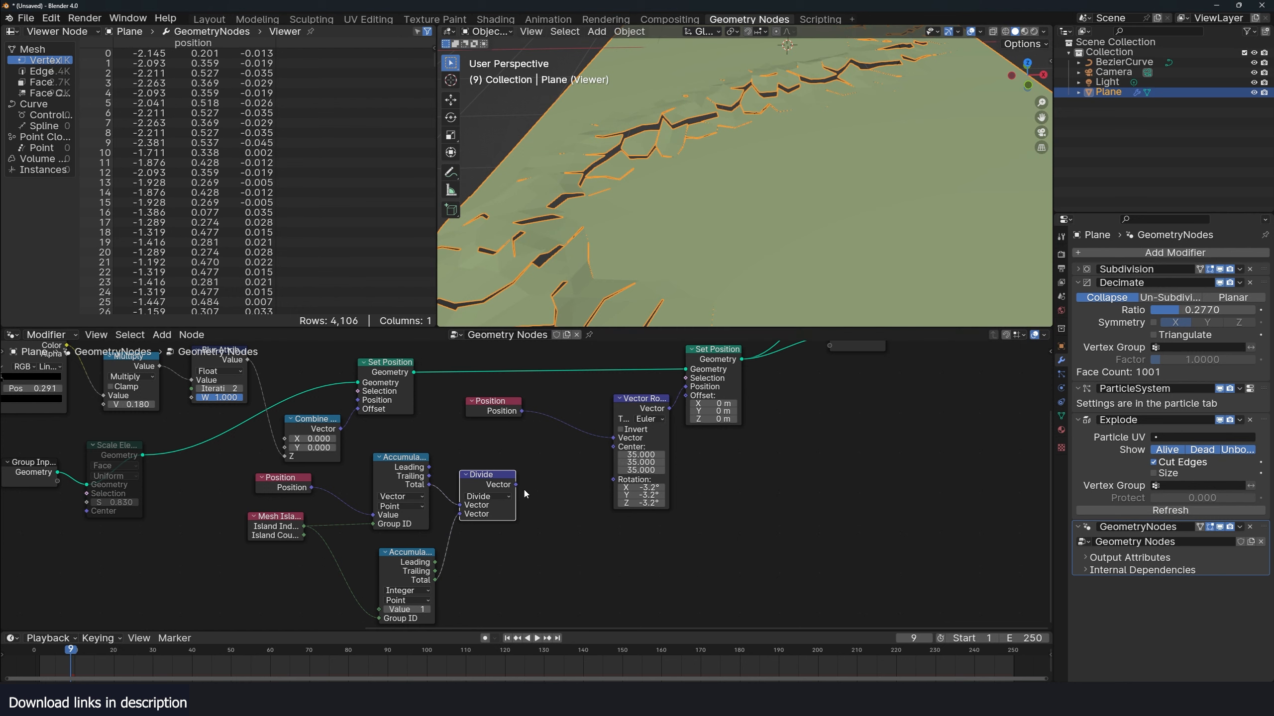
- Place the Divide node beside the Accumulate Field nodes and feed its output into Vector Rotate's Center
left_click_drag(620, 451, 651, 480)
middle_click_drag(836, 206, 839, 179)
scroll(838, 179, "up", 3)
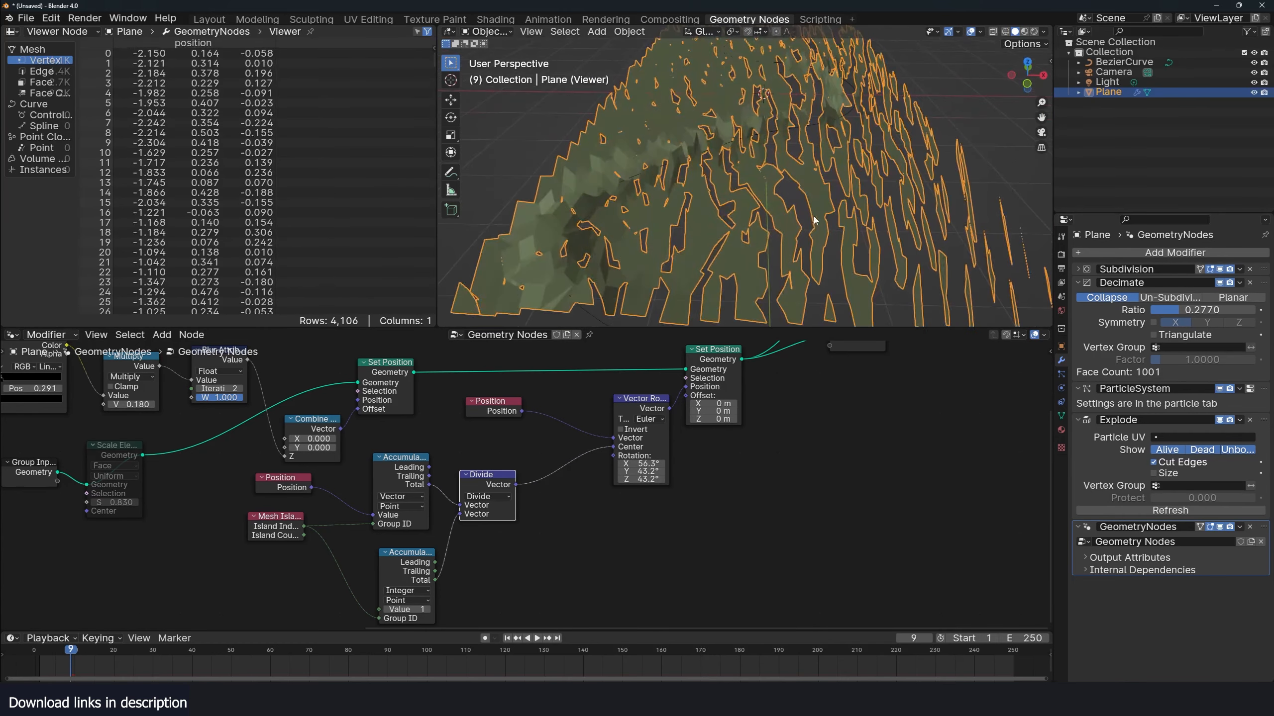
left_click(839, 179)
- Add a Random Value node, set its data type to Vector, and connect its Value to Vector Rotate's Rotation
middle_click_drag(661, 484, 739, 452)
key("shift+a")
type("ra")
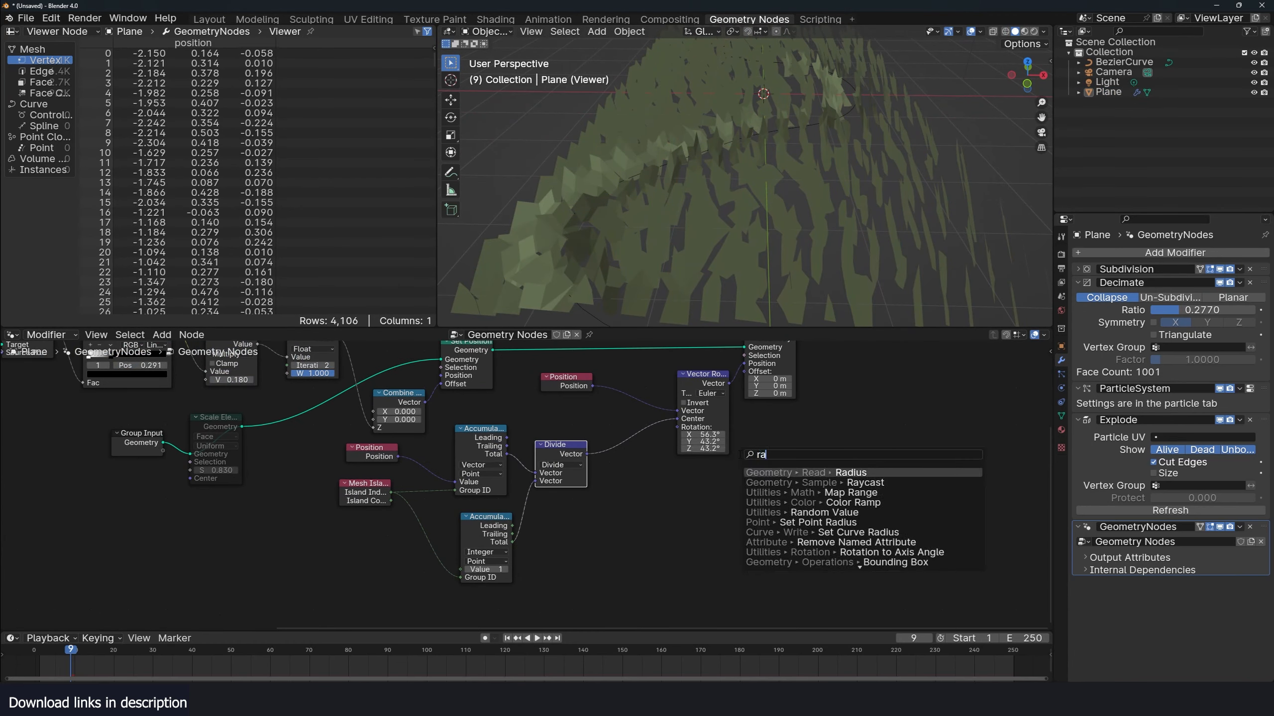
type("v")
key("BackSpace")
type("n")
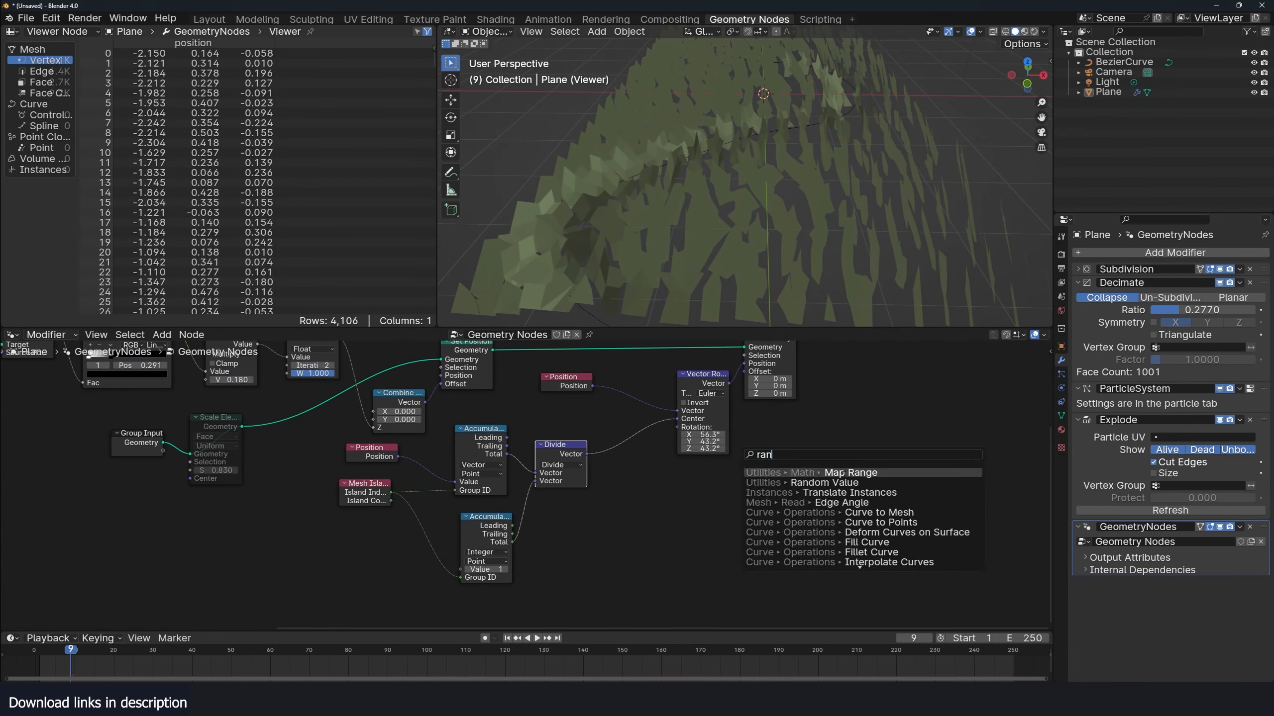
key("Down")
key("Return")
left_click(718, 538)
left_click(714, 567)
left_click_drag(713, 524, 659, 506)
left_click_drag(688, 509, 677, 430)
- Connect Mesh Island's Island Index to the Random Value node's ID so each piece gets its own rotation
scroll(787, 271, "down", 4)
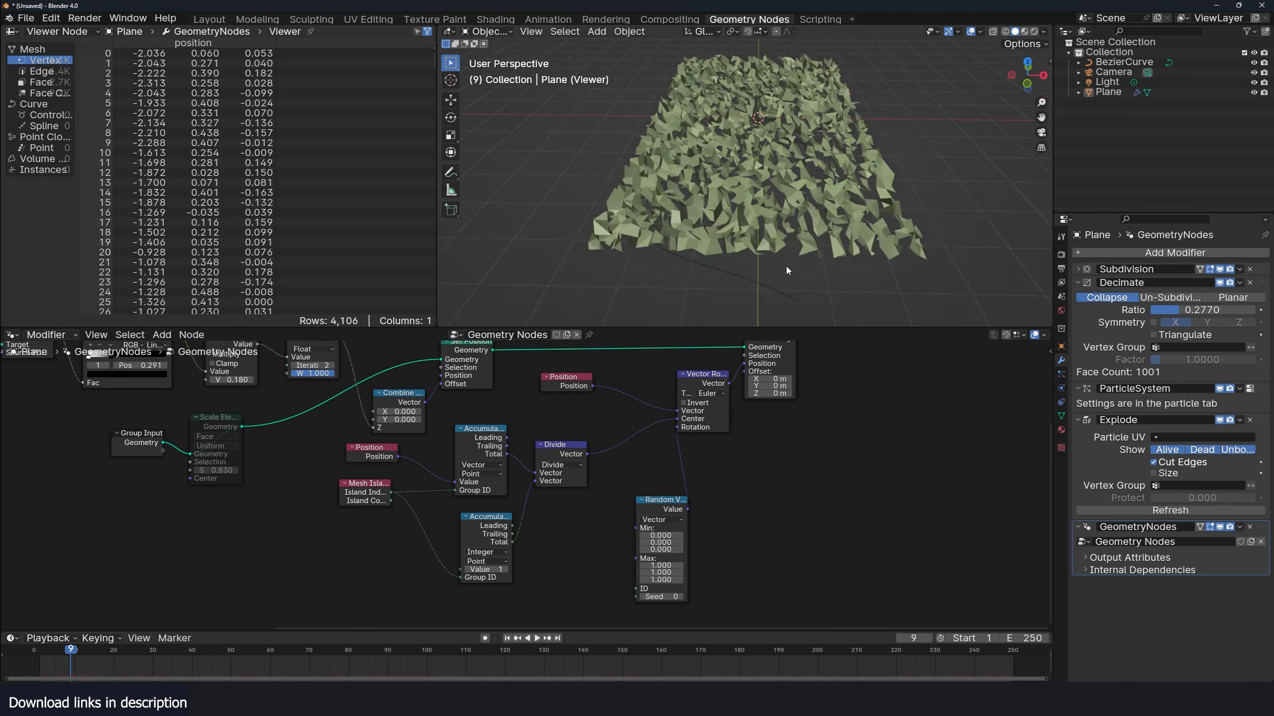
middle_click_drag(787, 270, 745, 259)
scroll(757, 257, "up", 4)
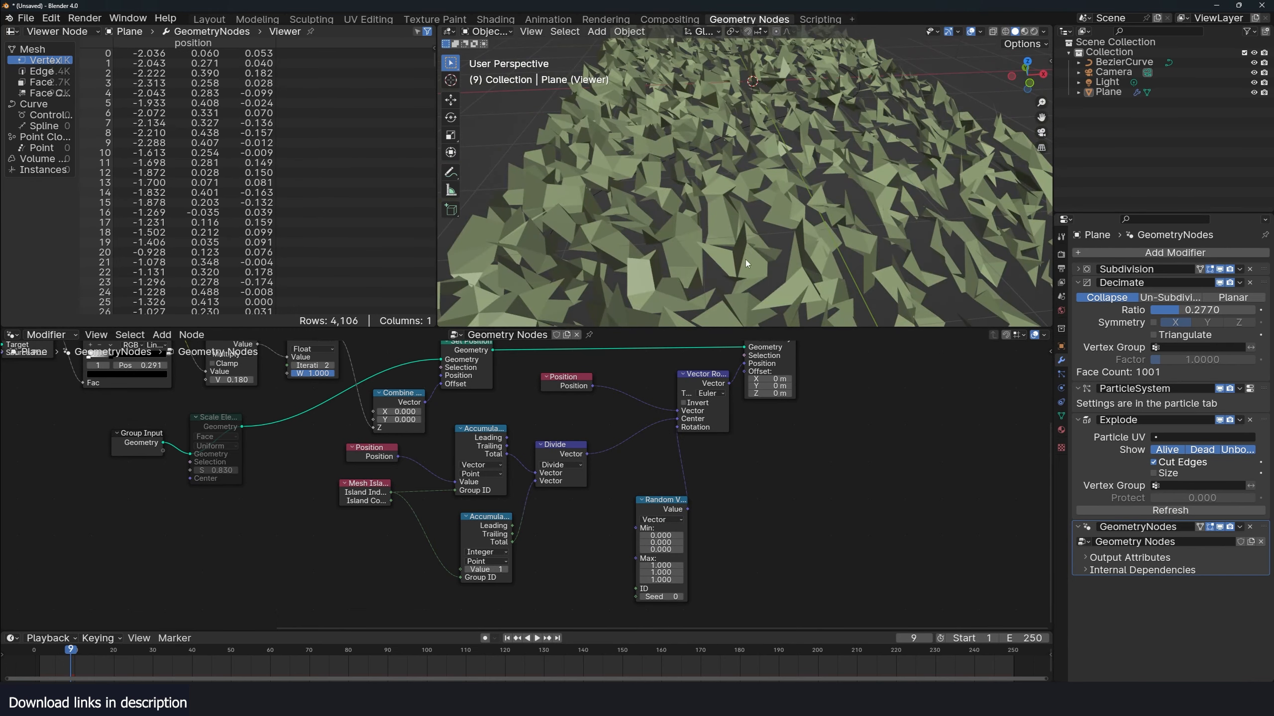
middle_click_drag(622, 525, 637, 512)
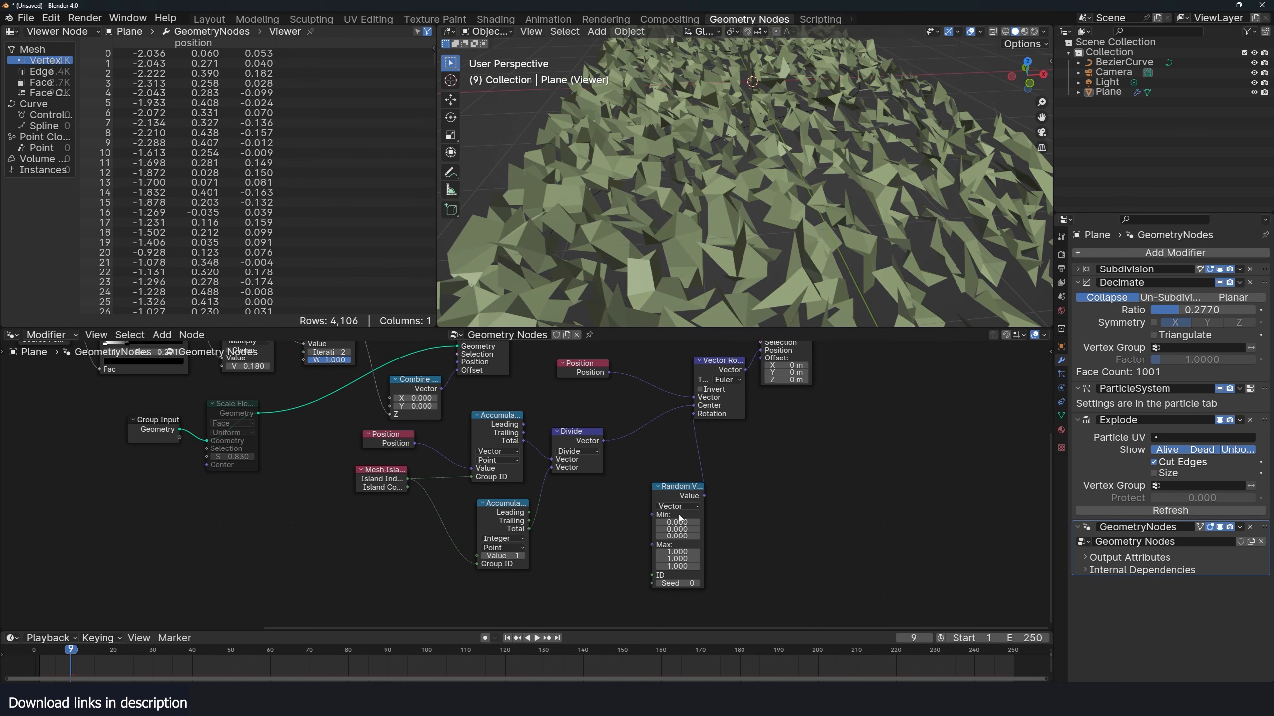
left_click_drag(685, 491, 678, 464)
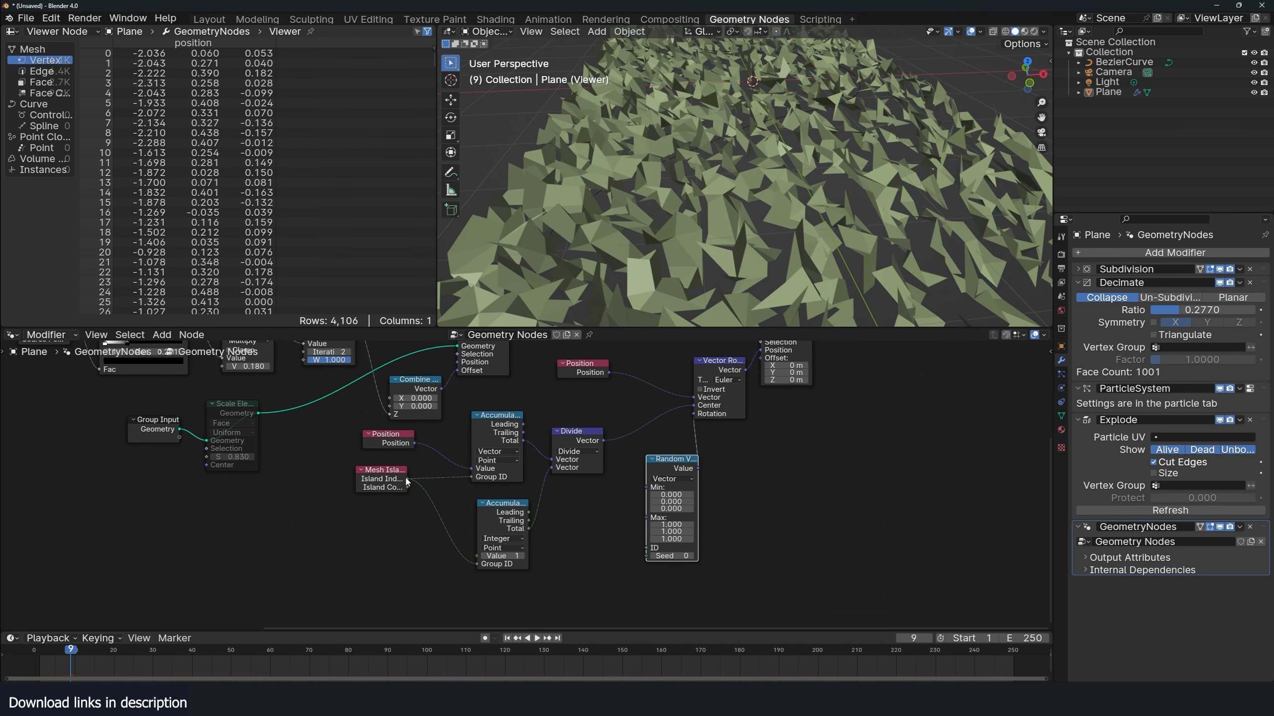
left_click_drag(407, 480, 648, 548)
middle_click_drag(722, 281, 757, 284)
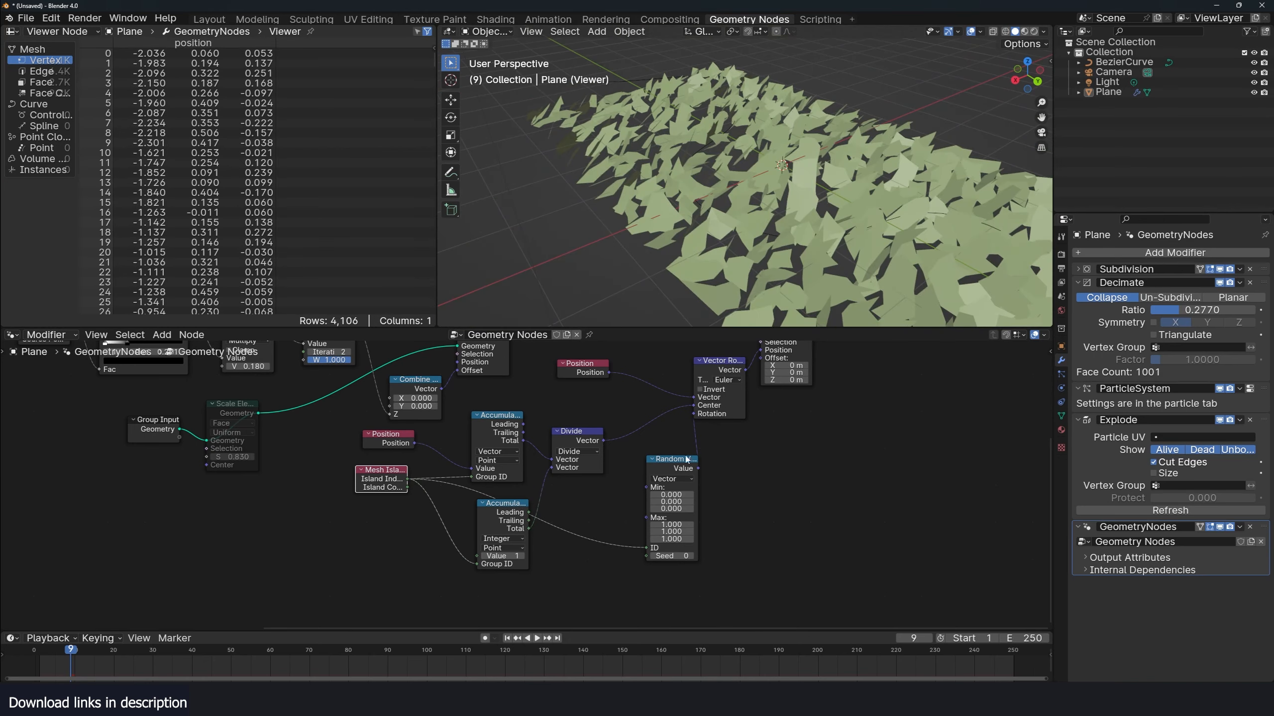
- Preview the Random Value output in the Viewer and set its Min to -1.57 and Max to 1.57 on all axes
left_click(685, 459, "ctrl+shift")
middle_click_drag(958, 251, 883, 263)
middle_click_drag(752, 236, 661, 257)
left_click(671, 495)
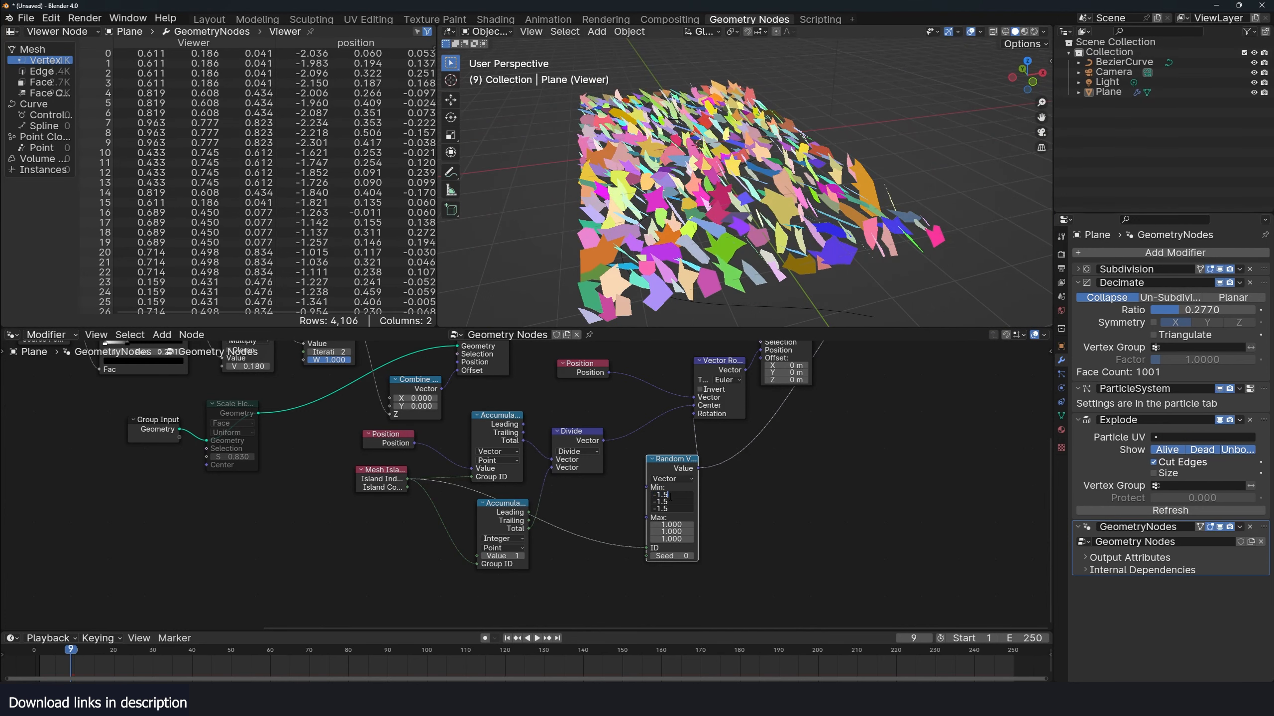
type("-1.57")
key("Return")
left_click(672, 525)
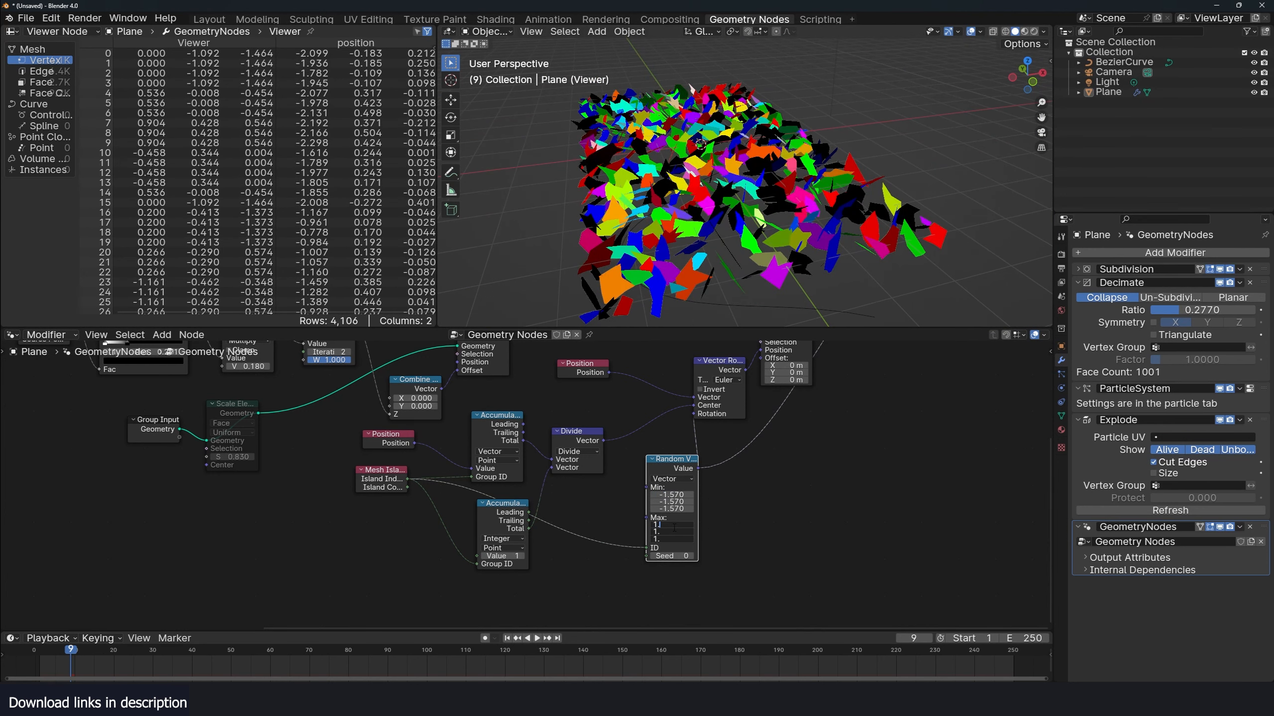
key("Return")
- Shift the final Set Position, Viewer, Group Output and Vector Rotate nodes away from the chain to make room for more nodes
middle_click_drag(705, 424, 665, 465)
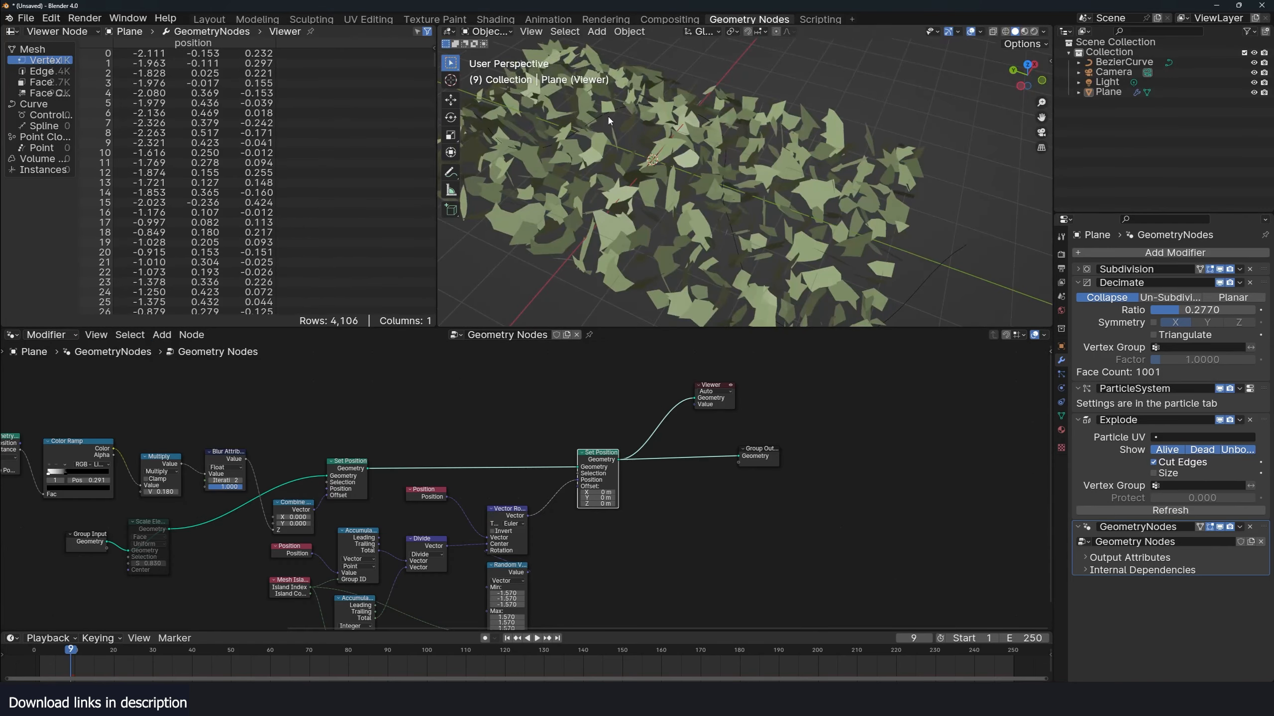
middle_click_drag(610, 121, 708, 113)
middle_click_drag(594, 512, 618, 501)
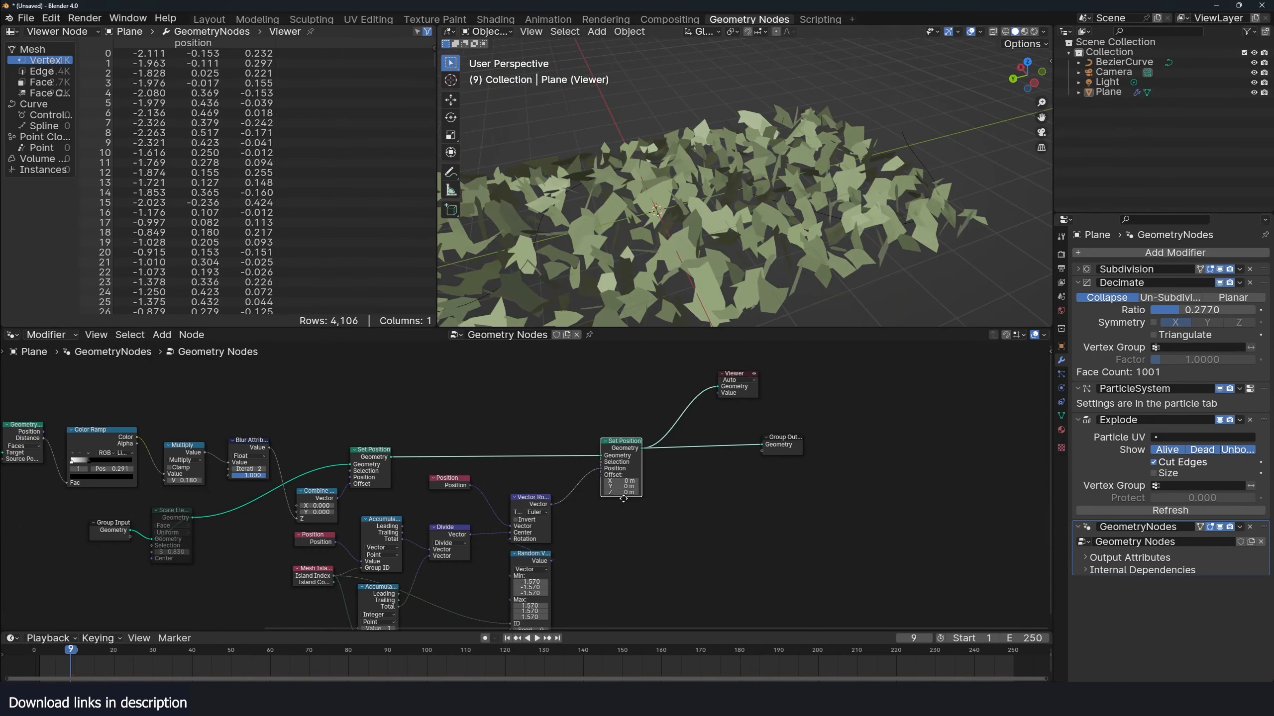
left_click_drag(876, 349, 802, 458)
key("g")
left_click_drag(527, 505, 656, 487)
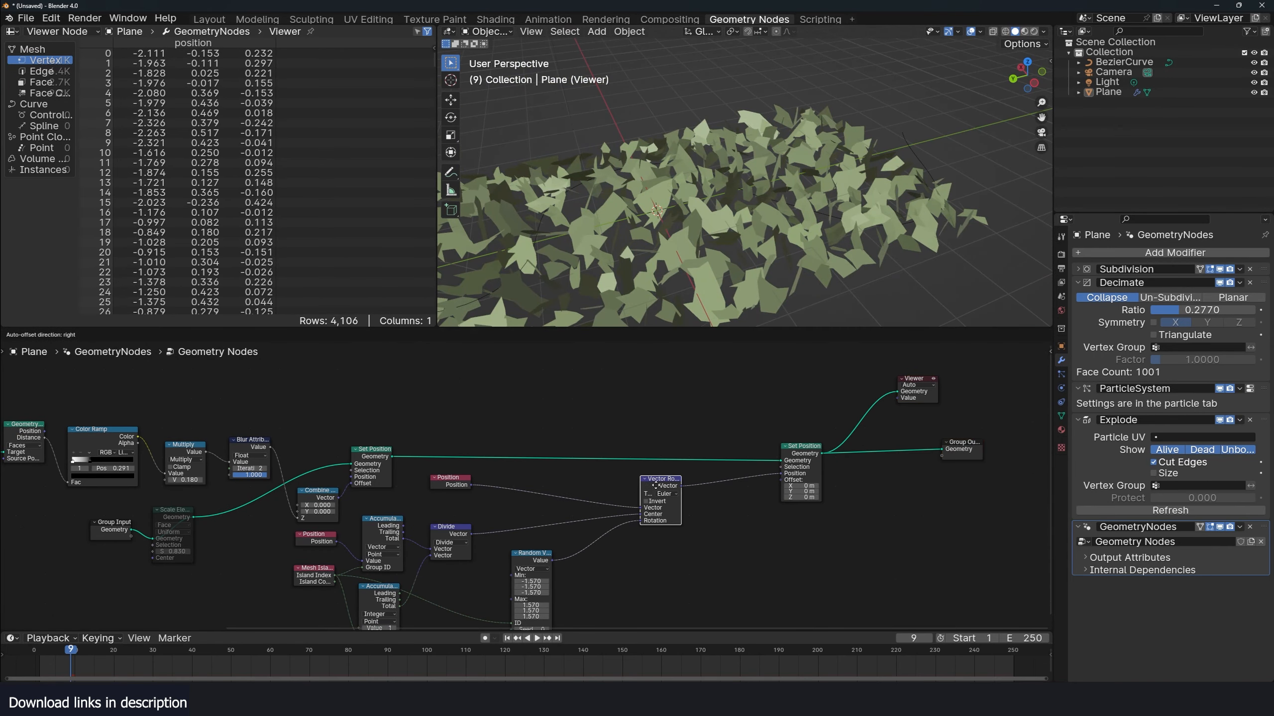
middle_click_drag(521, 514, 651, 486)
- Duplicate the Geometry Proximity node above the node chain and connect Curve to Mesh's Mesh output to the copy's Target
scroll(629, 461, "up", 2)
scroll(602, 436, "down", 2)
middle_click_drag(532, 387, 529, 450)
middle_click_drag(311, 437, 338, 430)
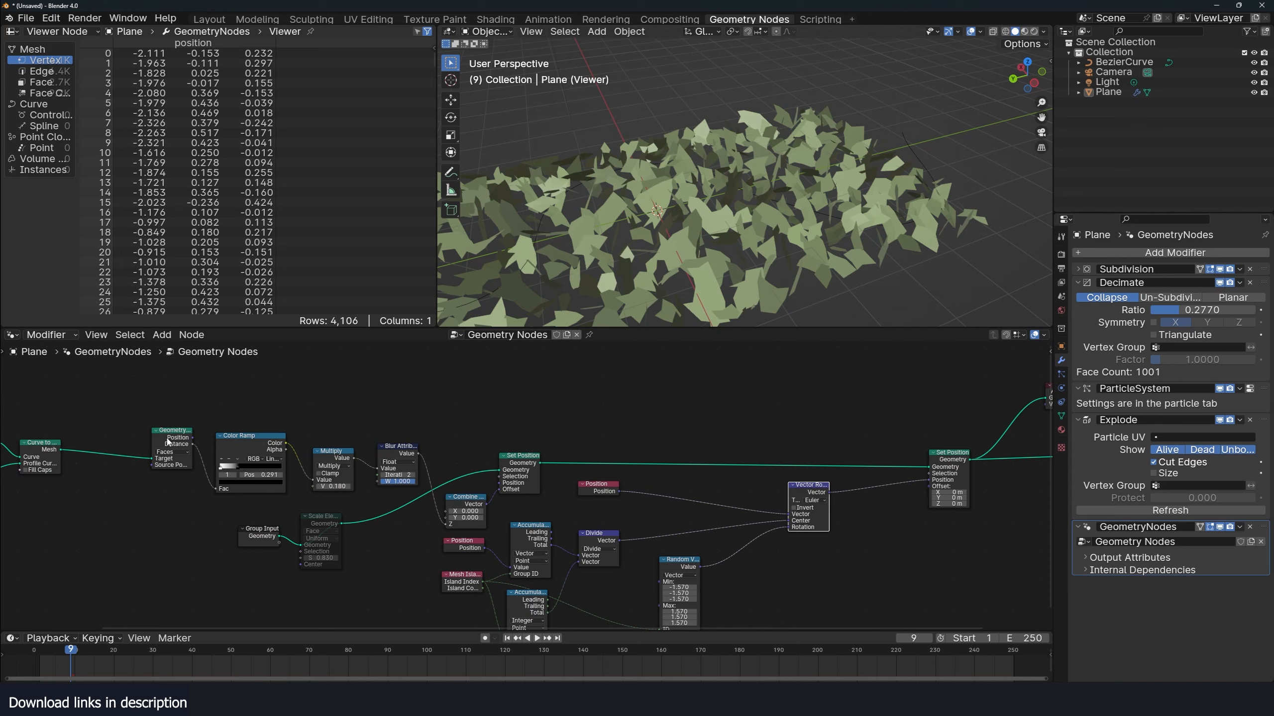
scroll(168, 441, "down", 2)
key("shift+d")
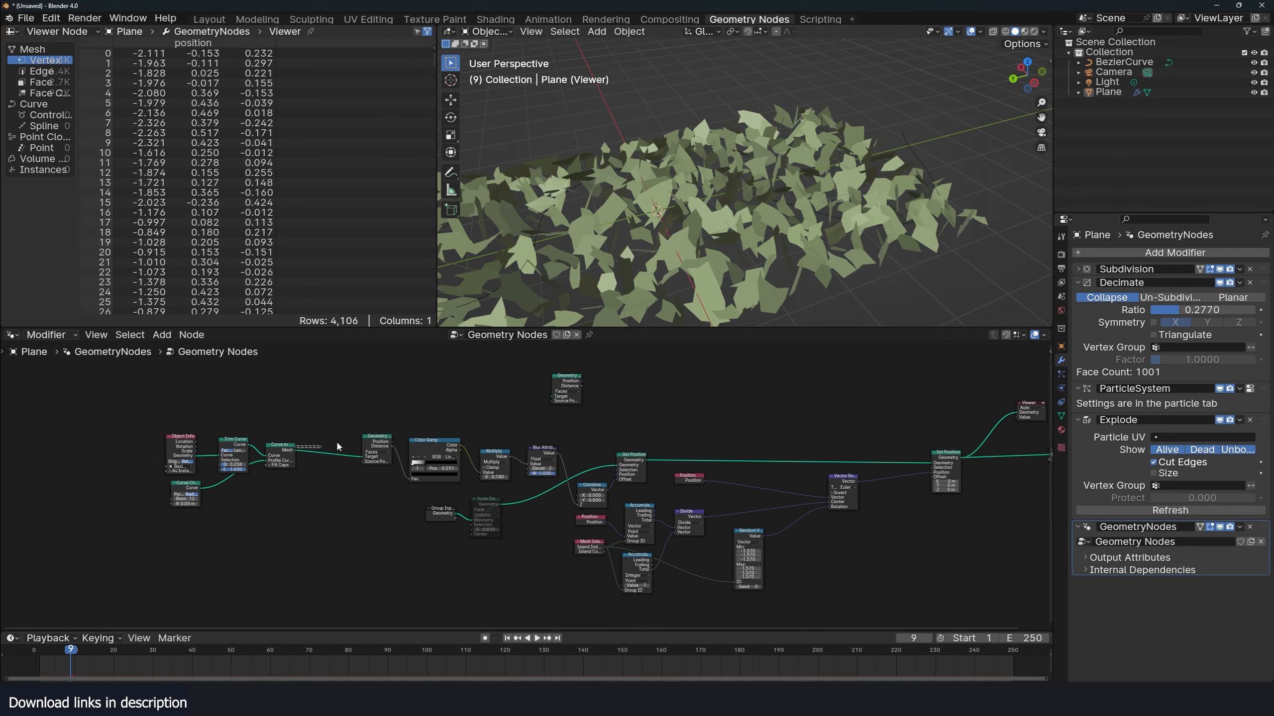
left_click_drag(296, 450, 552, 397)
scroll(453, 380, "up", 3)
- Insert a duplicate of the Divide node, changed to Scale with factor 0, between Random Value and Vector Rotate's Rotation
middle_click_drag(627, 430, 435, 413)
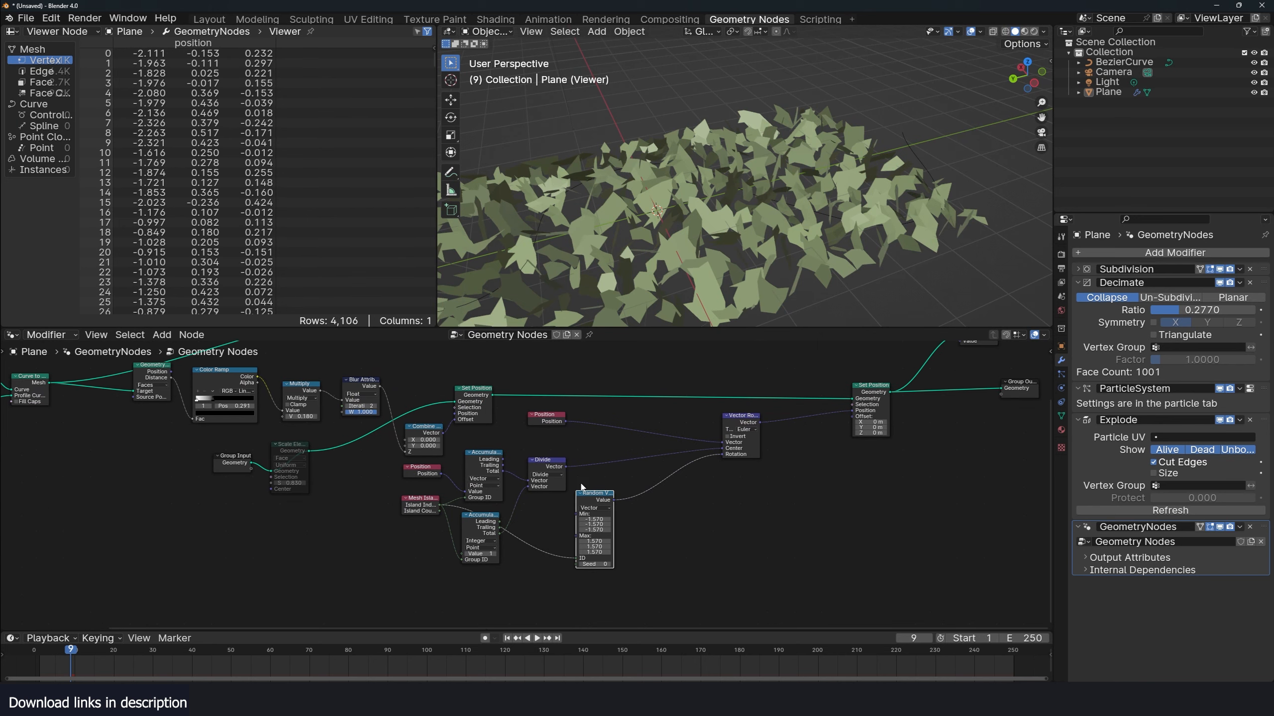
left_click(545, 468)
key("shift+d")
left_click(722, 497)
left_click(723, 505)
left_click(725, 596)
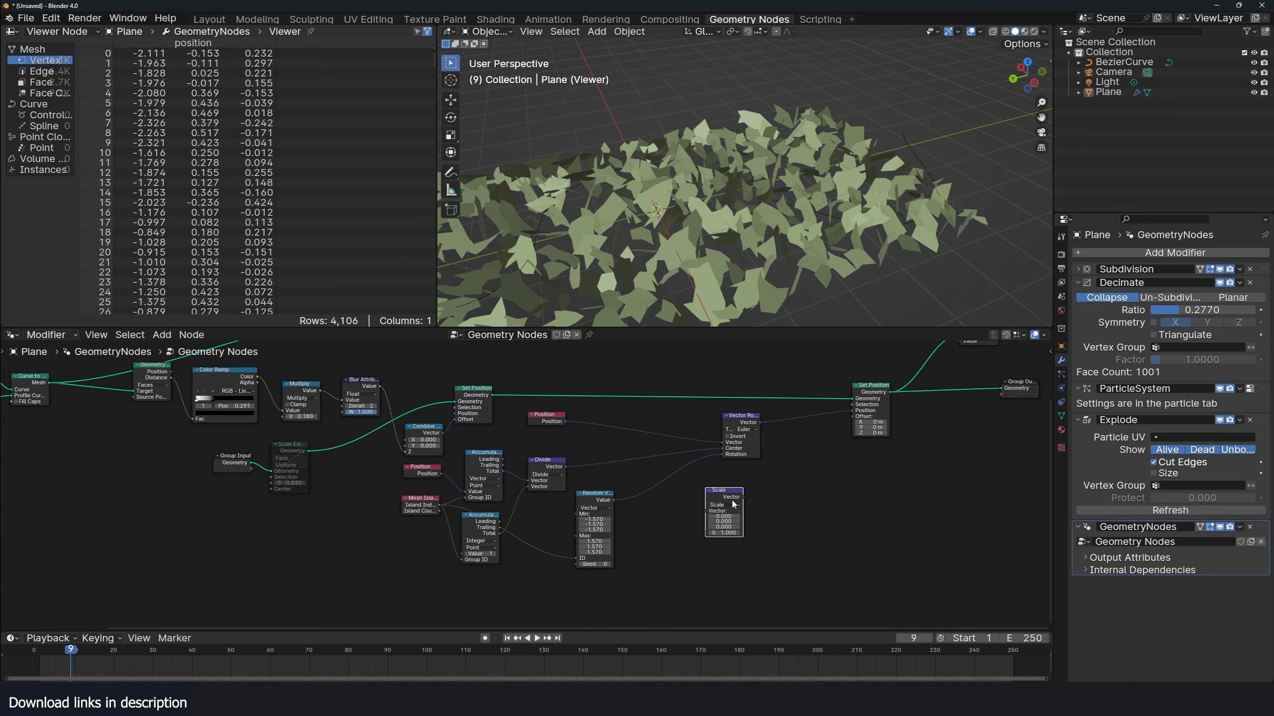
left_click_drag(733, 504, 681, 474)
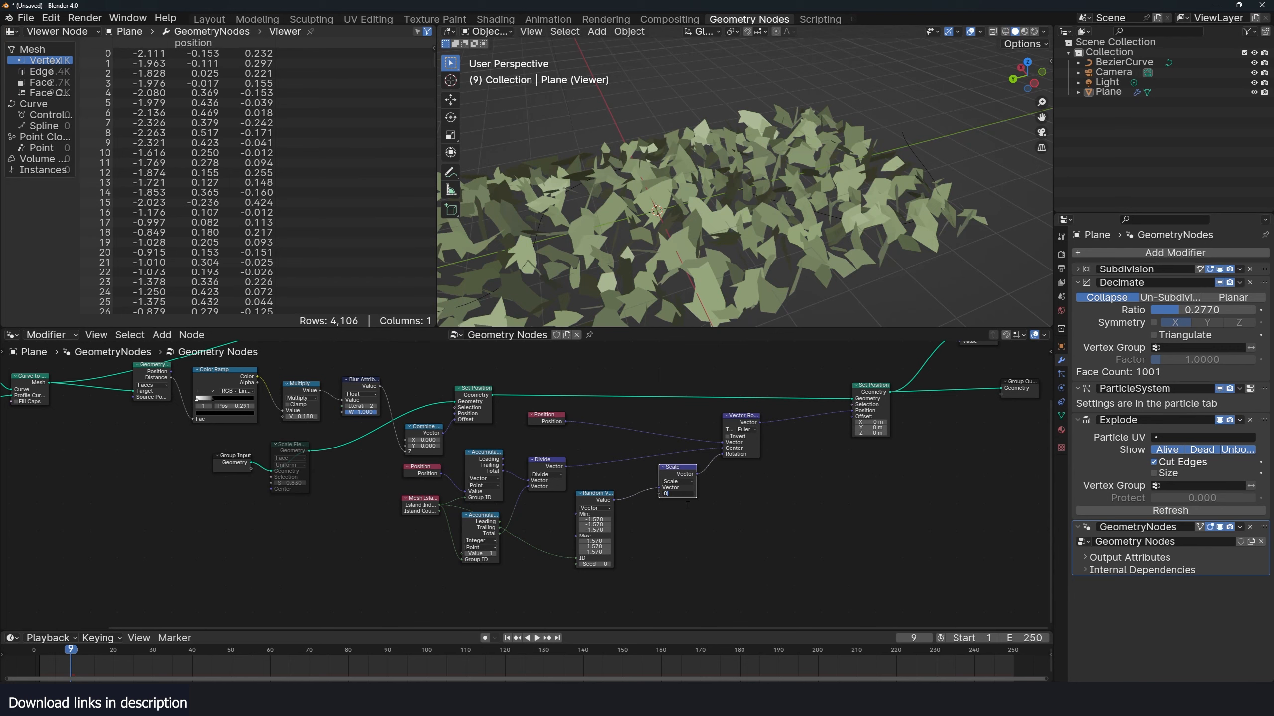
key("Return")
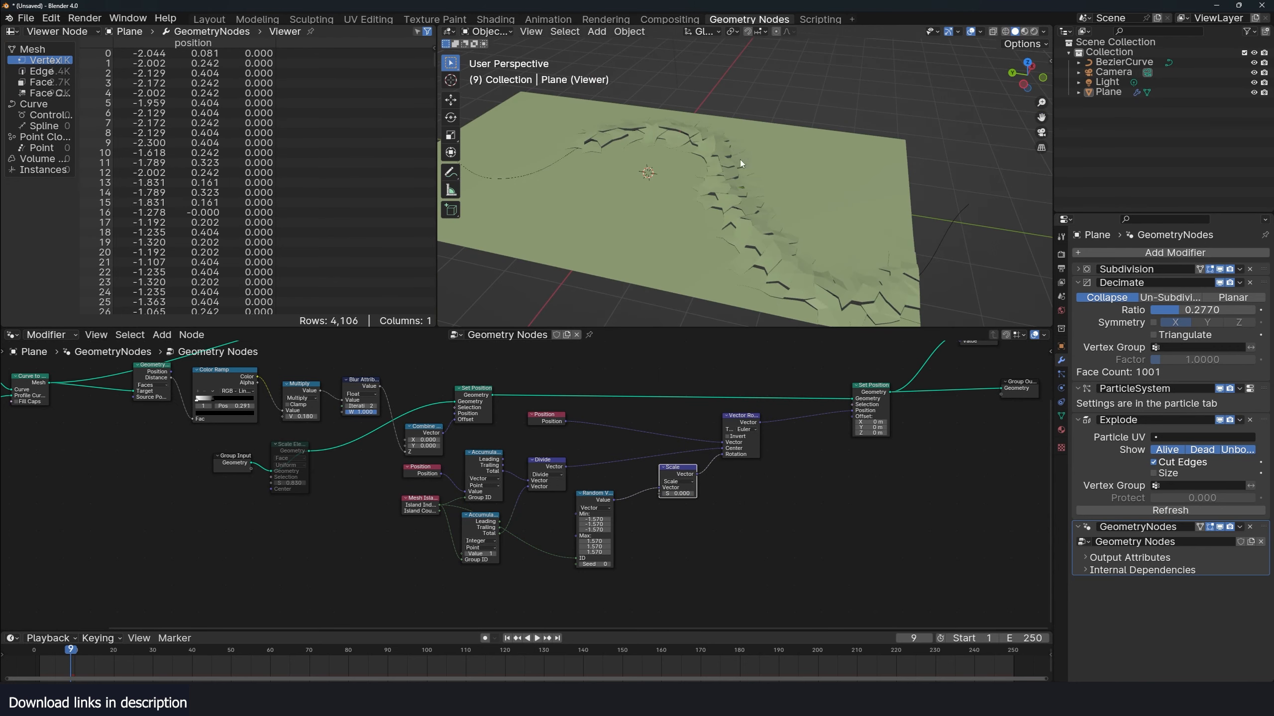
- Mute the first Set Position node, which raises the pieces along the curve
middle_click_drag(717, 214, 765, 219, "shift")
middle_click_drag(577, 406, 578, 436)
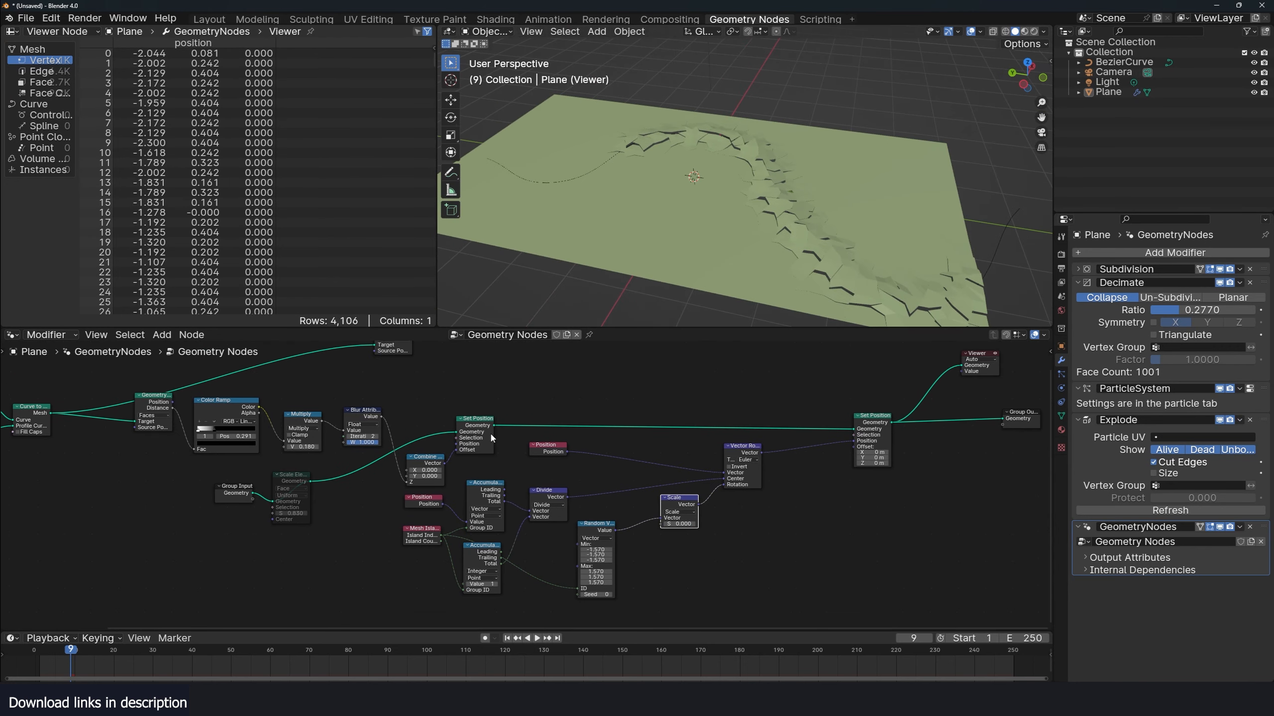
left_click(482, 434)
mouse_move(483, 435)
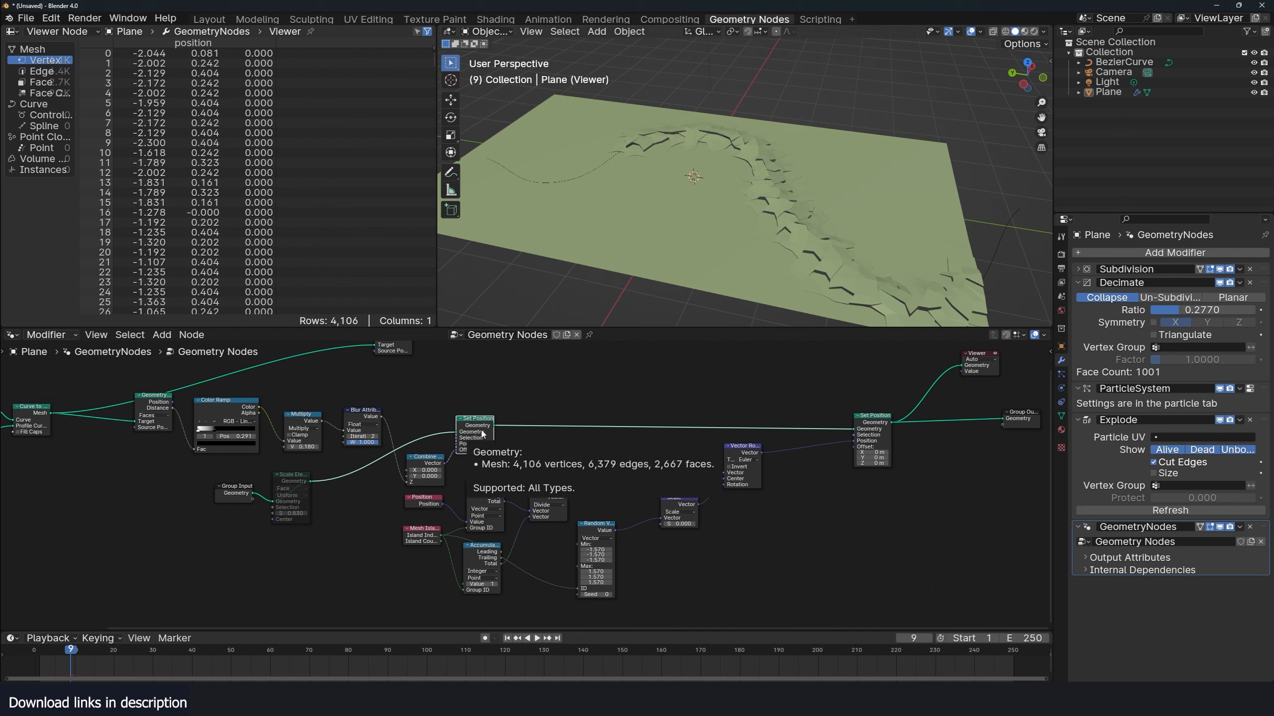
key("m")
scroll(700, 466, "up", 1)
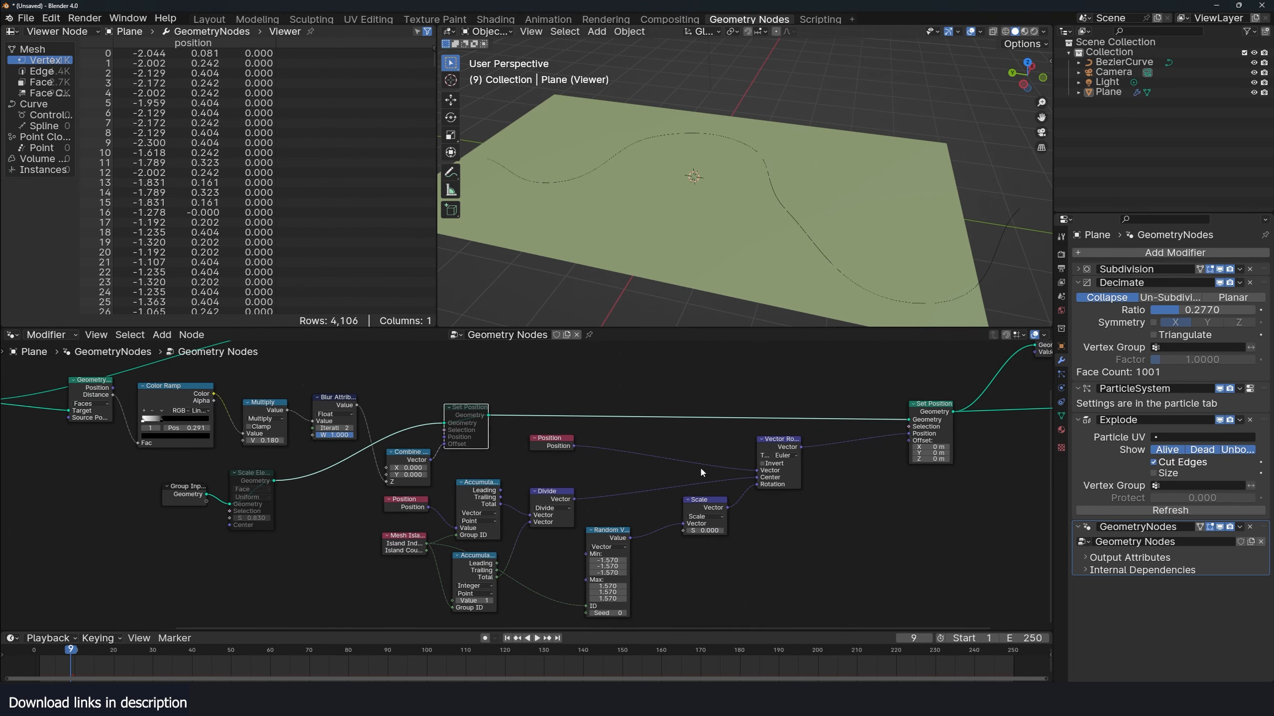
- Undo a trial change to the Scale factor and drive it with the duplicated Geometry Proximity's Distance
mouse_move(707, 529)
left_mouse_down()
mouse_move(737, 530)
mouse_move(711, 529)
left_mouse_up()
key("ctrl+z")
middle_click_drag(496, 418, 526, 444)
scroll(525, 444, "down", 1)
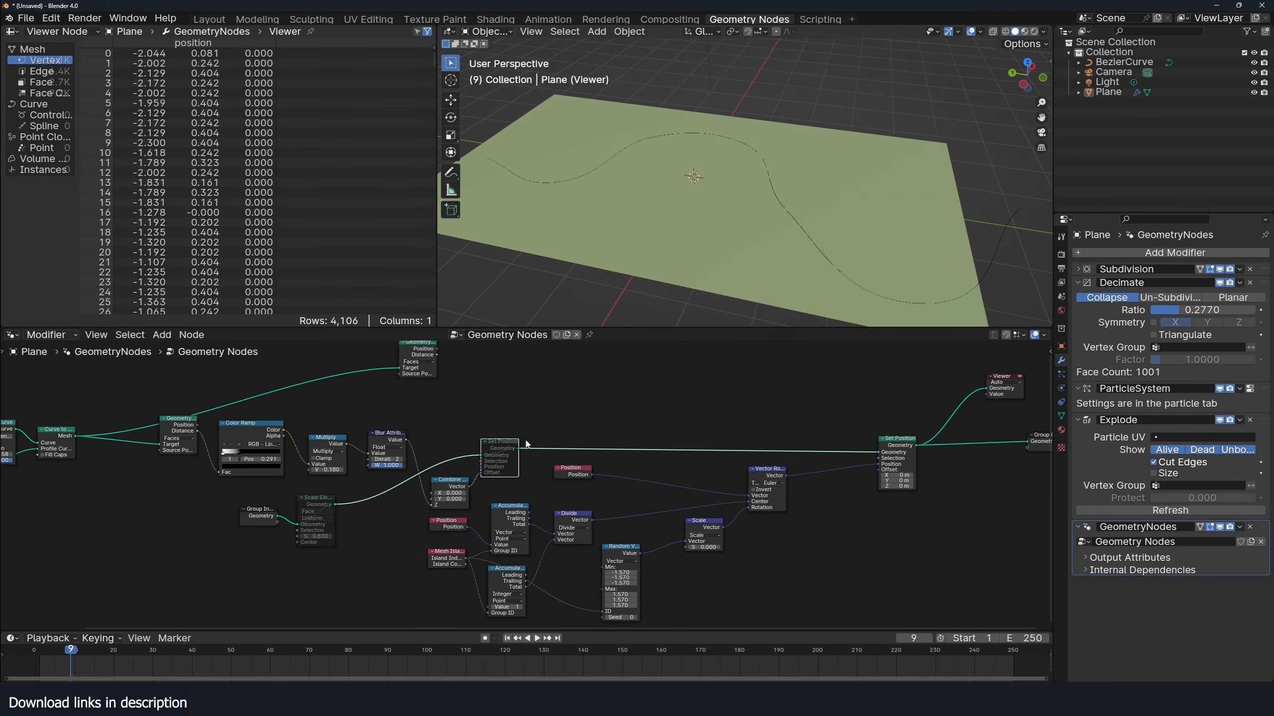
left_click_drag(437, 354, 685, 546)
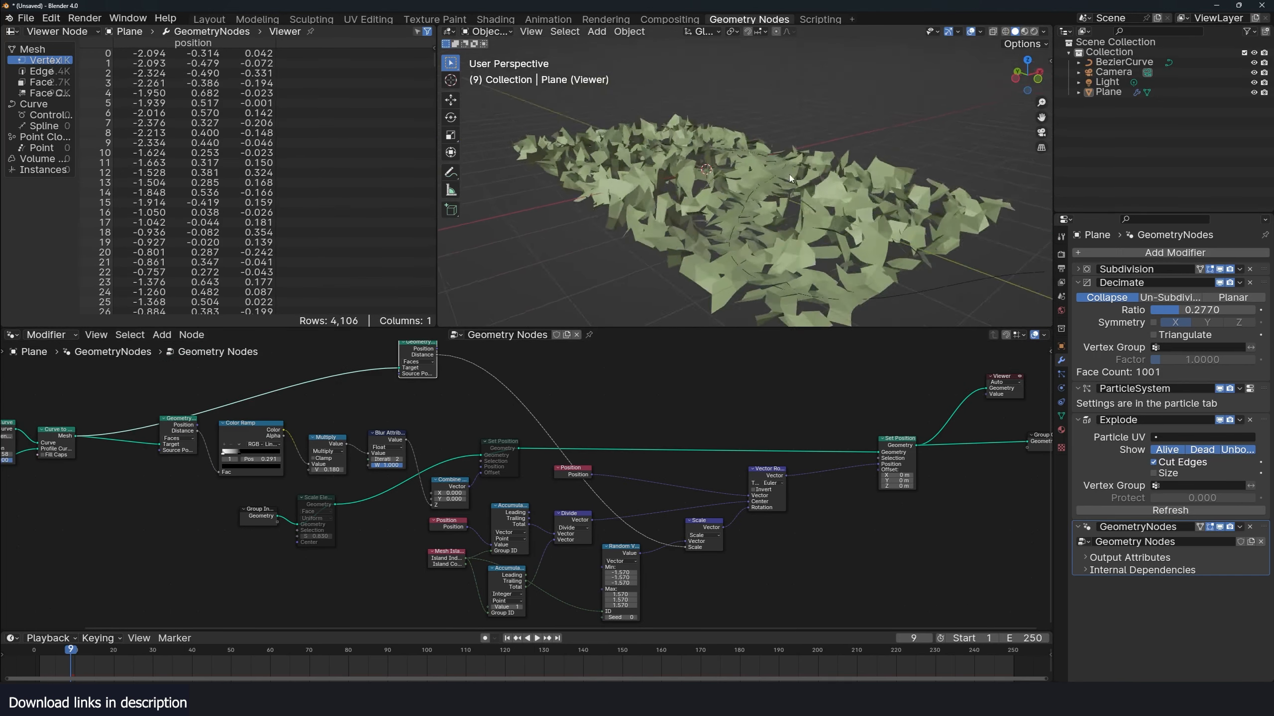
- Add a Float Curve node between the duplicated Geometry Proximity's Distance and the Scale node's factor
middle_click_drag(669, 400, 698, 411)
middle_click_drag(828, 207, 800, 236)
key("shift+a")
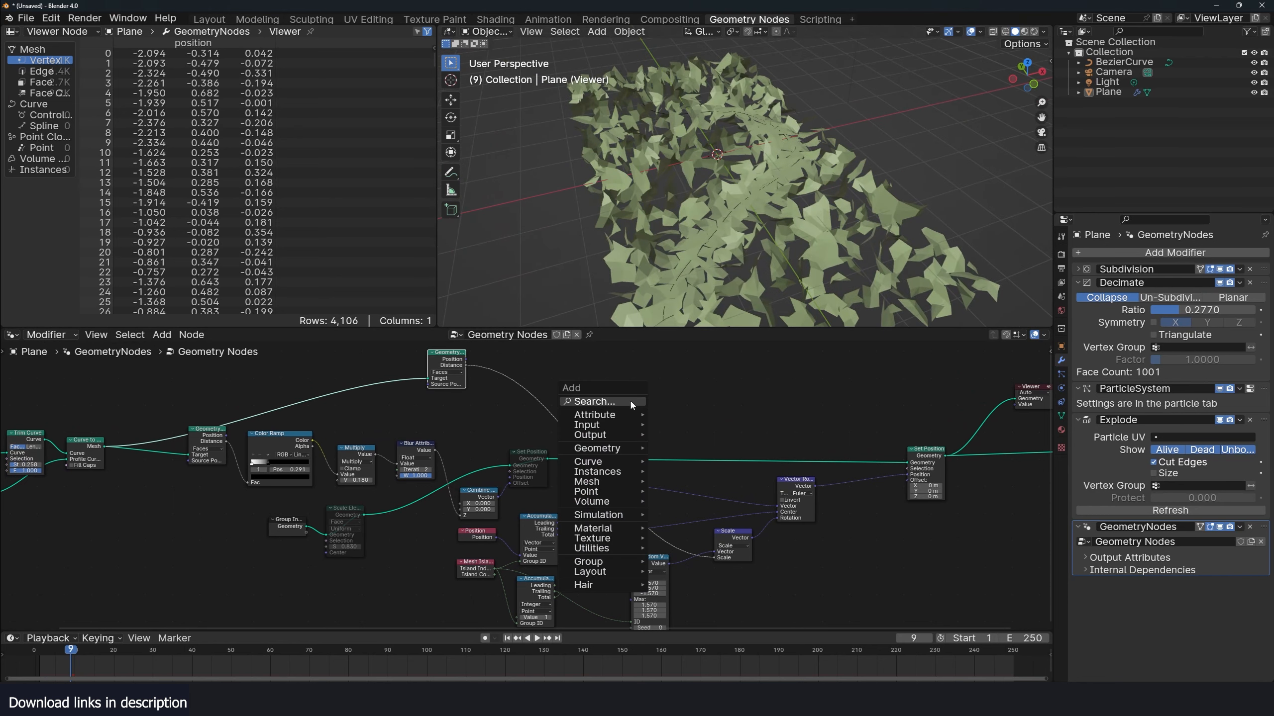
left_click(633, 403)
type("f")
left_click(743, 429)
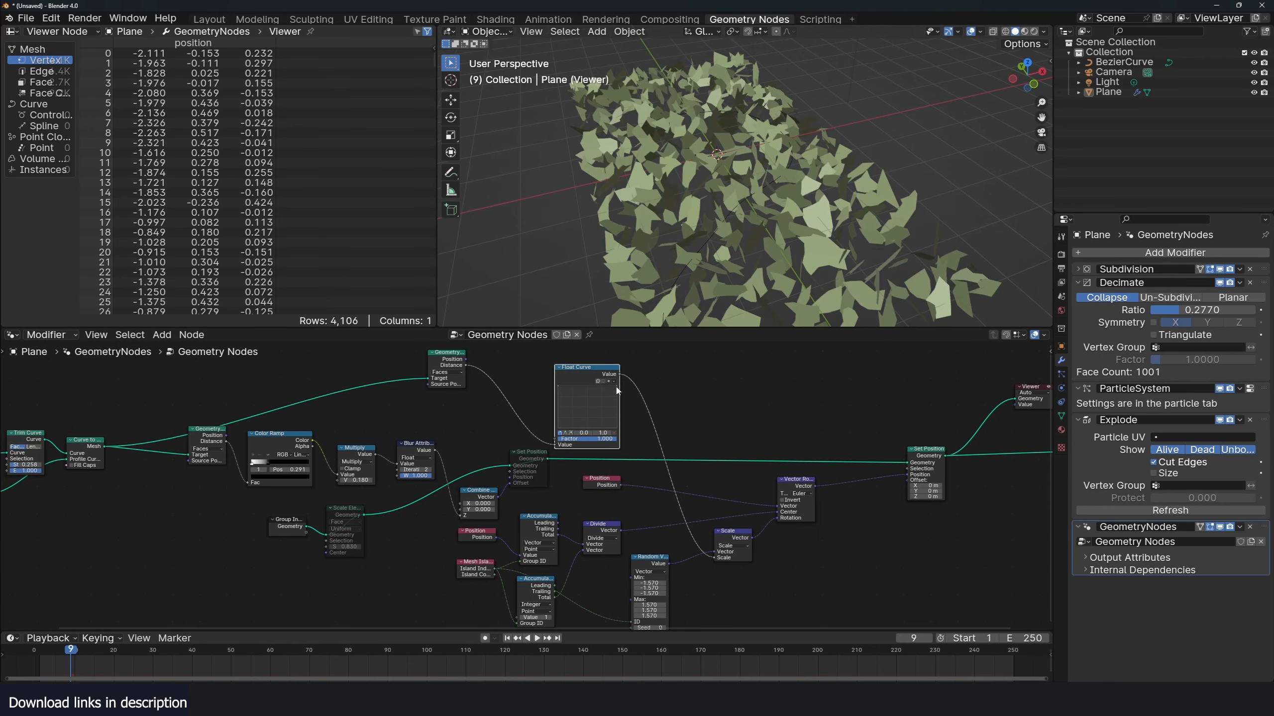
- Shape the Float Curve into a descending falloff that limits rotation to pieces near the curve
left_click_drag(617, 387, 617, 427)
middle_click_drag(657, 289, 674, 281)
left_click_drag(589, 411, 578, 420)
middle_click_drag(675, 289, 963, 219)
- Expose Trim Curve's Start as a modifier input by connecting it to the Group Input node
middle_click_drag(432, 412, 622, 474)
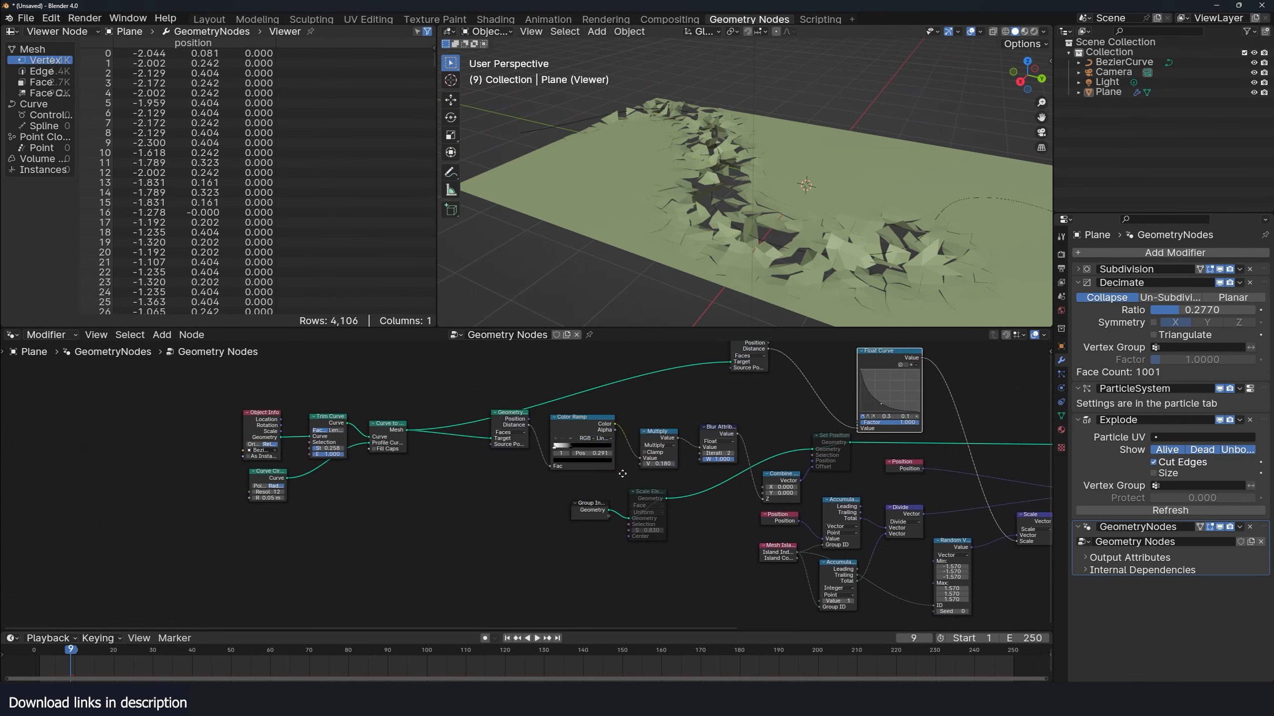
scroll(323, 448, "up", 2)
left_click_drag(273, 442, 106, 522)
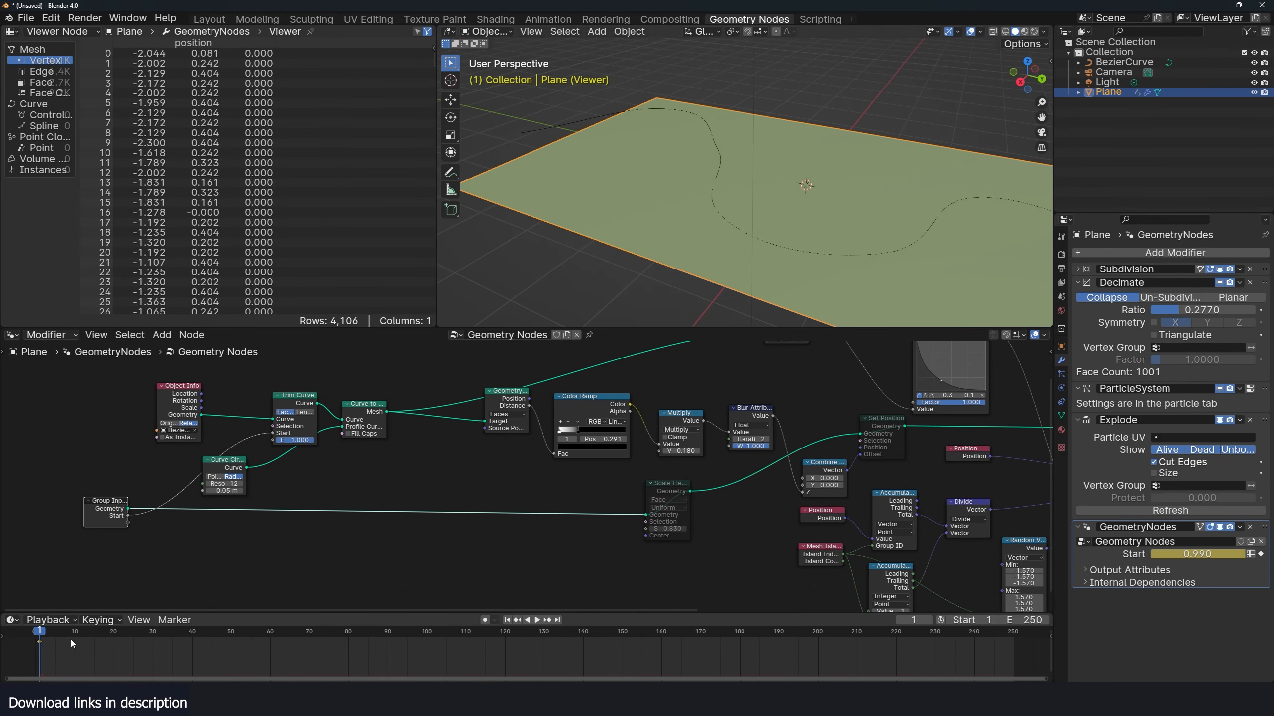
- Go to frame 106, set the modifier's Start value to 0.000, and keyframe it
left_click_drag(86, 652, 448, 653)
left_click_drag(1242, 554, 1202, 553)
key("i")
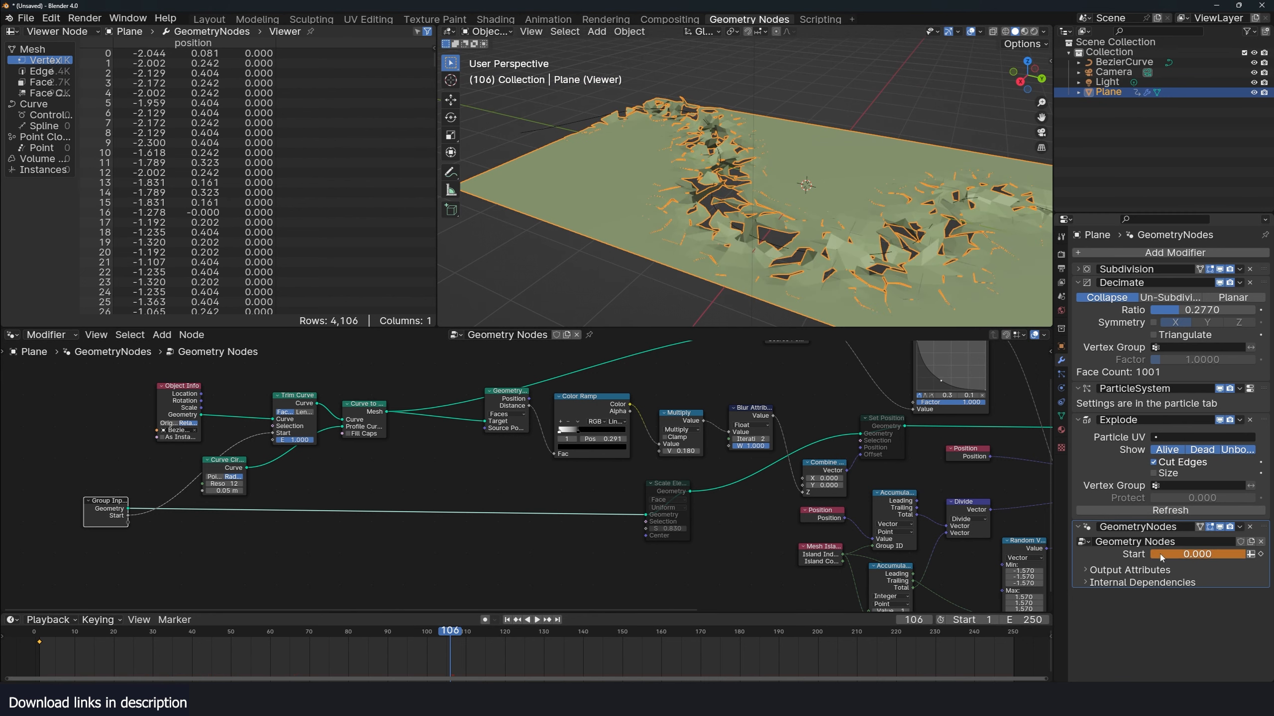
- Return to the first frame and play the animation to review the cracks travelling along the curve, stopping at frame 66
key("shift+Left")
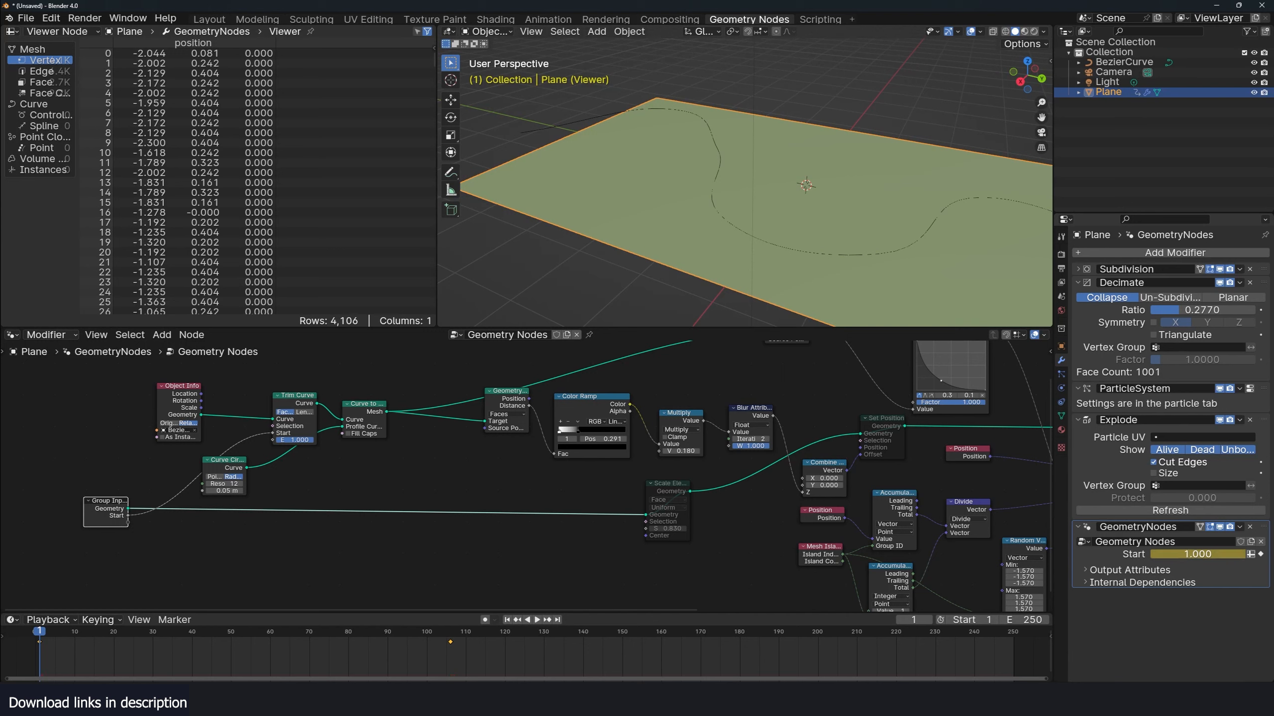
left_click(1224, 556)
left_click(1226, 563)
key("space")
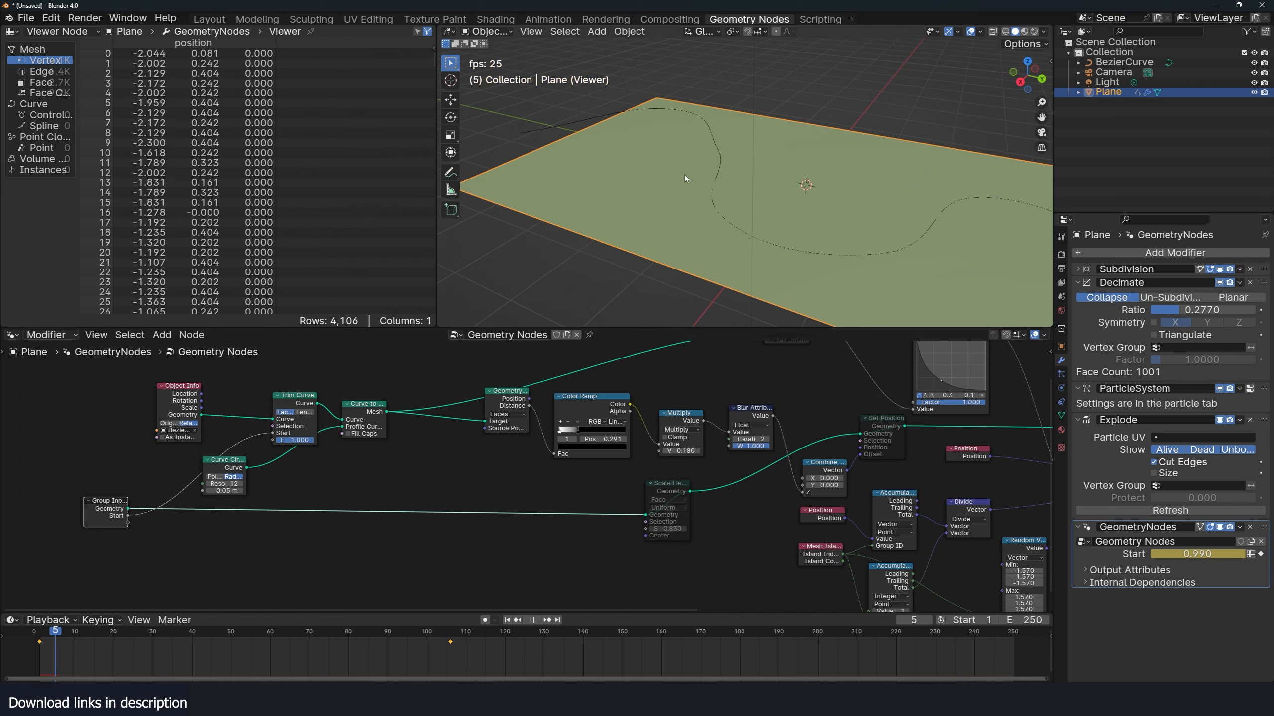
middle_click_drag(699, 177, 847, 195)
key("space")
middle_click_drag(708, 490, 441, 510)
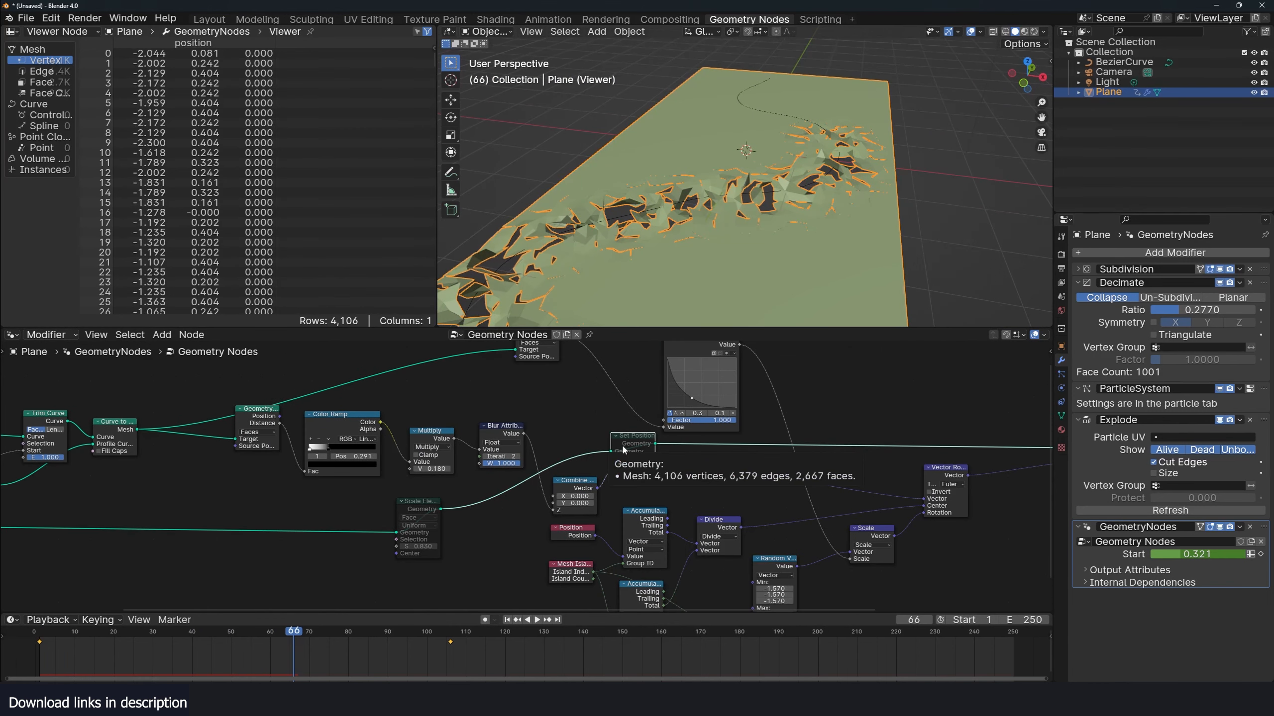
- Re-enable the muted Set Position node and create a new material for the plane
left_click(623, 450, "ctrl+shift")
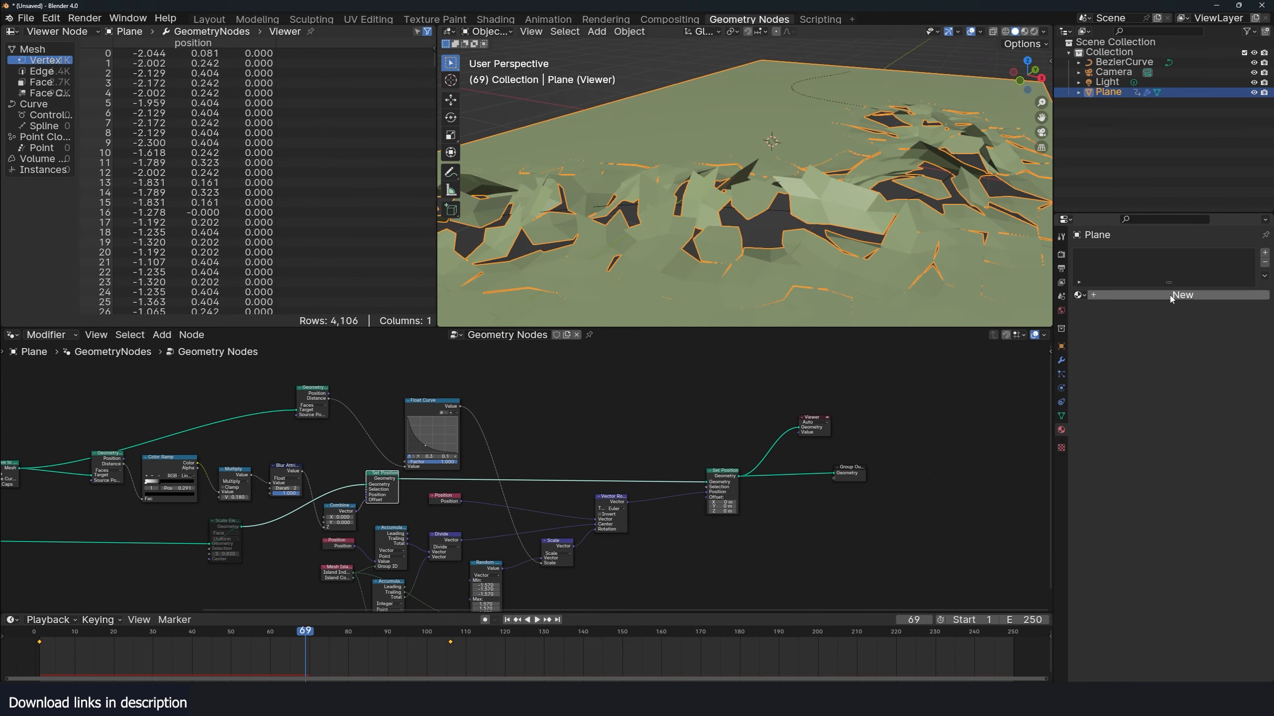
left_click(1170, 314)
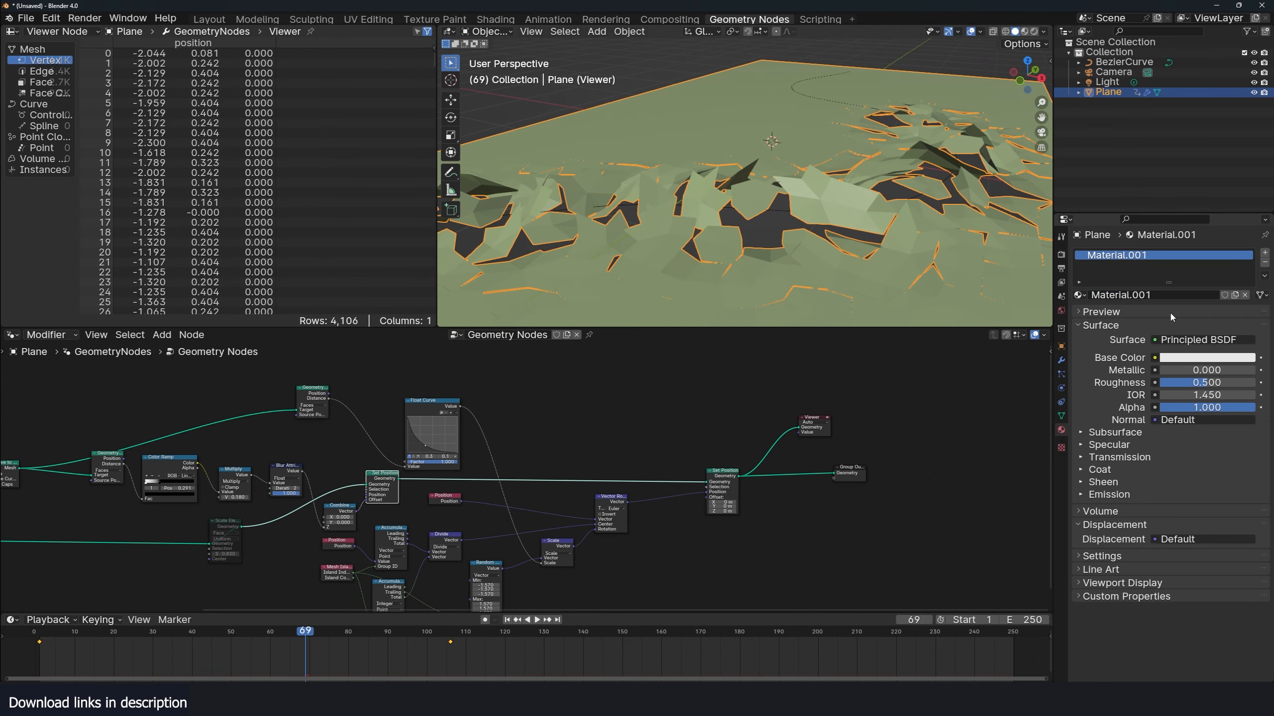
scroll(935, 173, "down", 3)
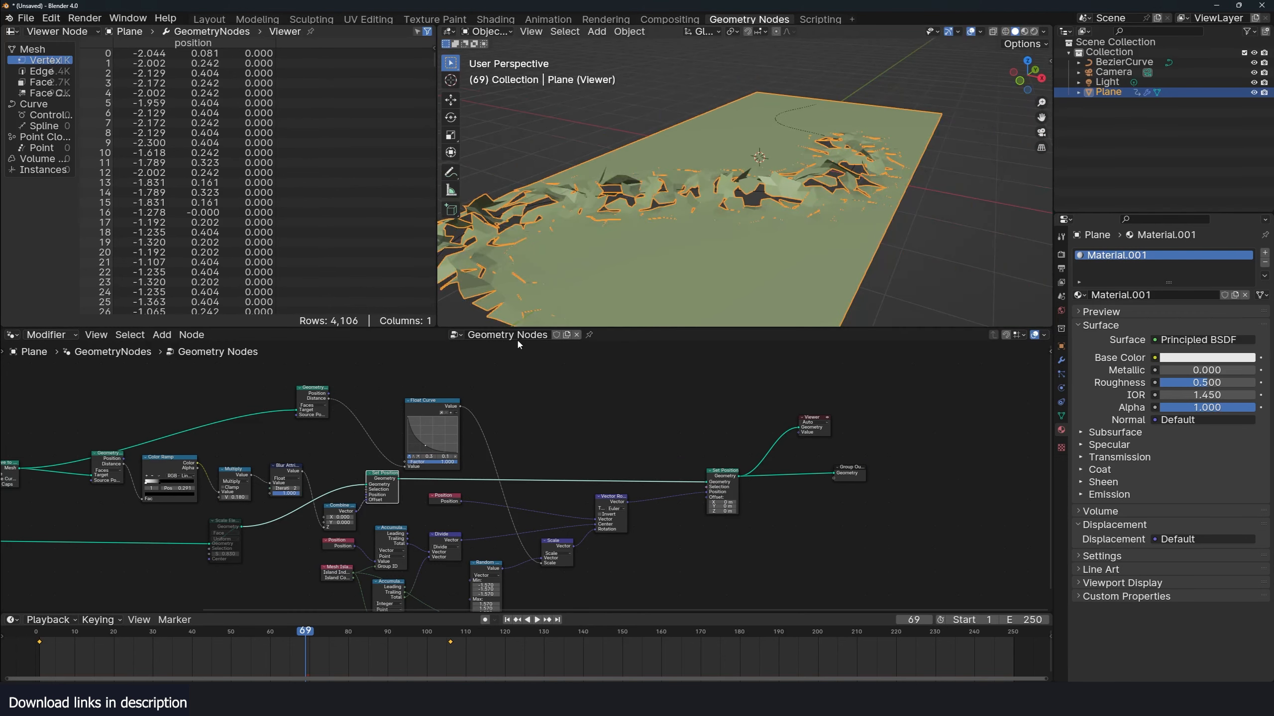
- Show the viewport's Texture Folders tools and switch the node area to the Shader Editor
key("n")
left_click(11, 335)
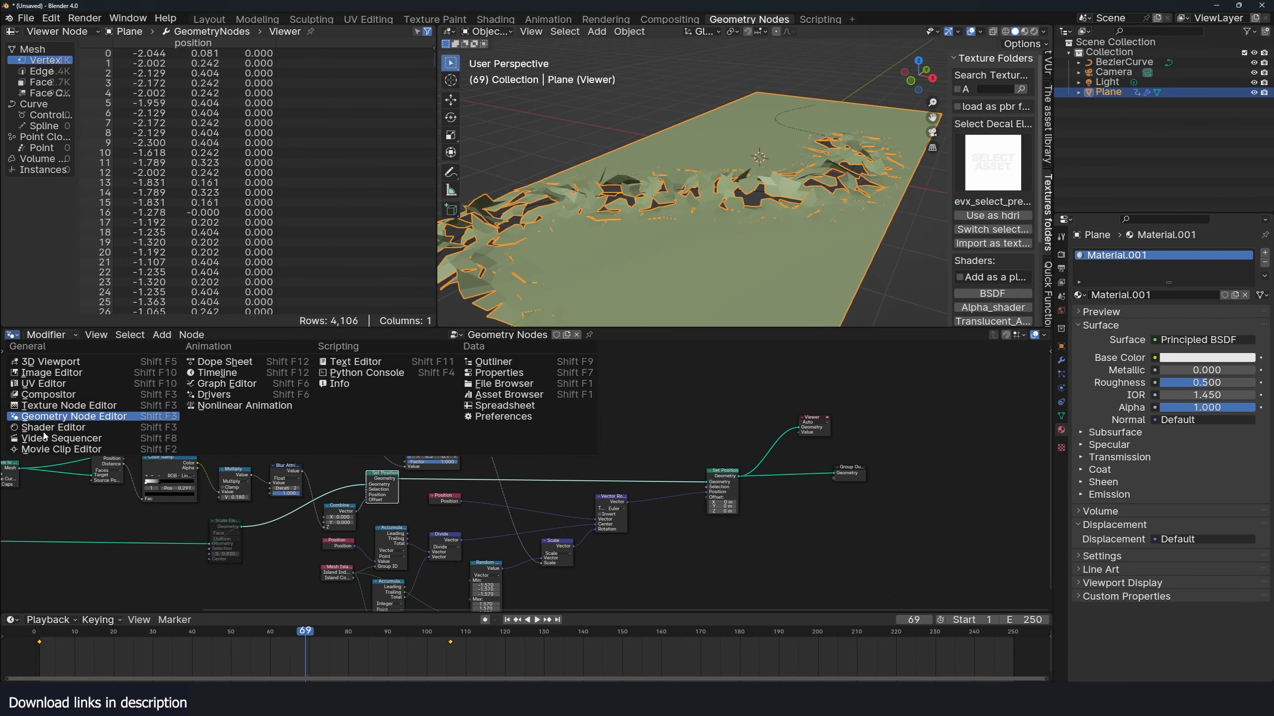
left_click(30, 427)
scroll(535, 356, "up", 3)
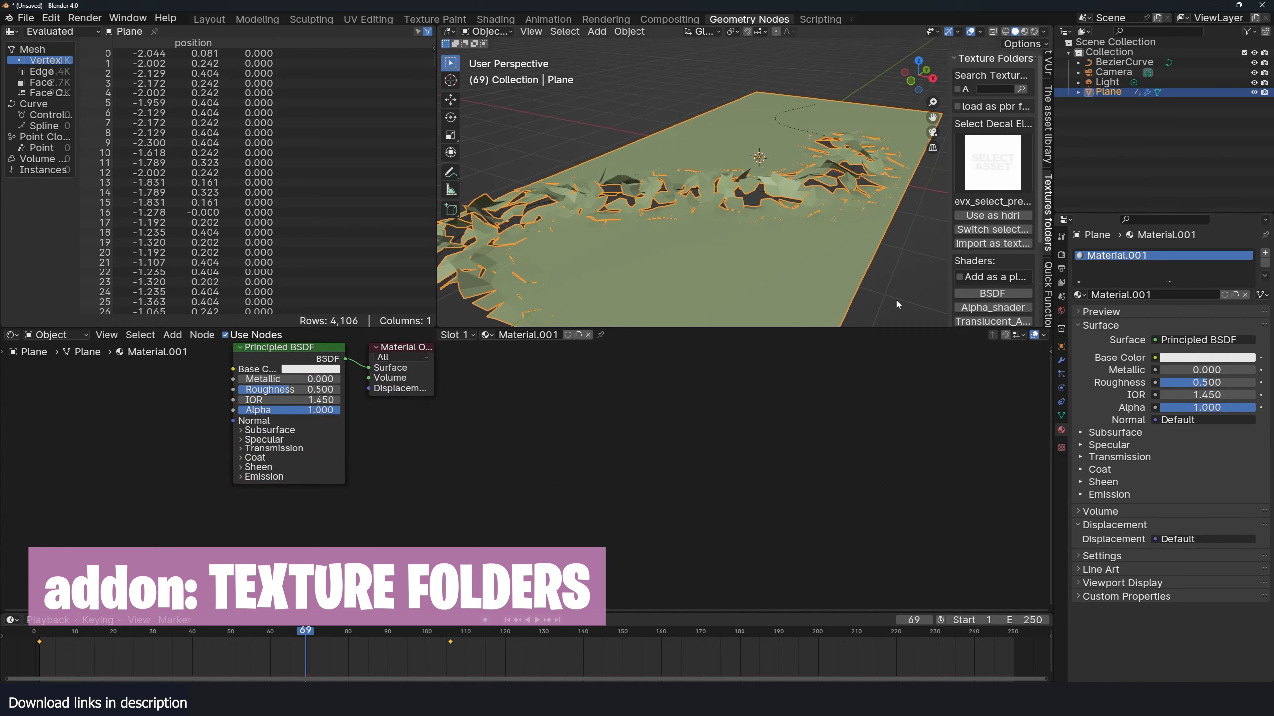
- Load the roads texture folder in Texture Folders and import a dark asphalt image as a texture
scroll(977, 273, "down", 5)
left_click(999, 272)
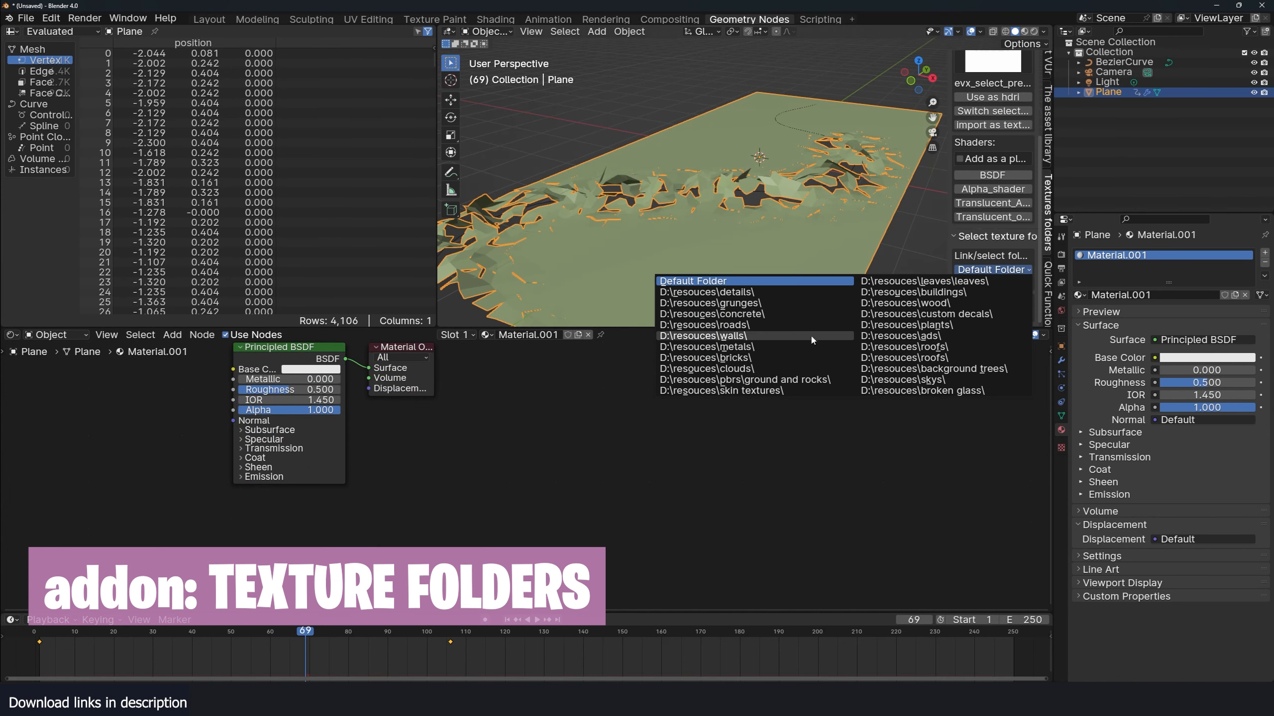
left_click(745, 325)
scroll(977, 144, "up", 5)
left_click(979, 144)
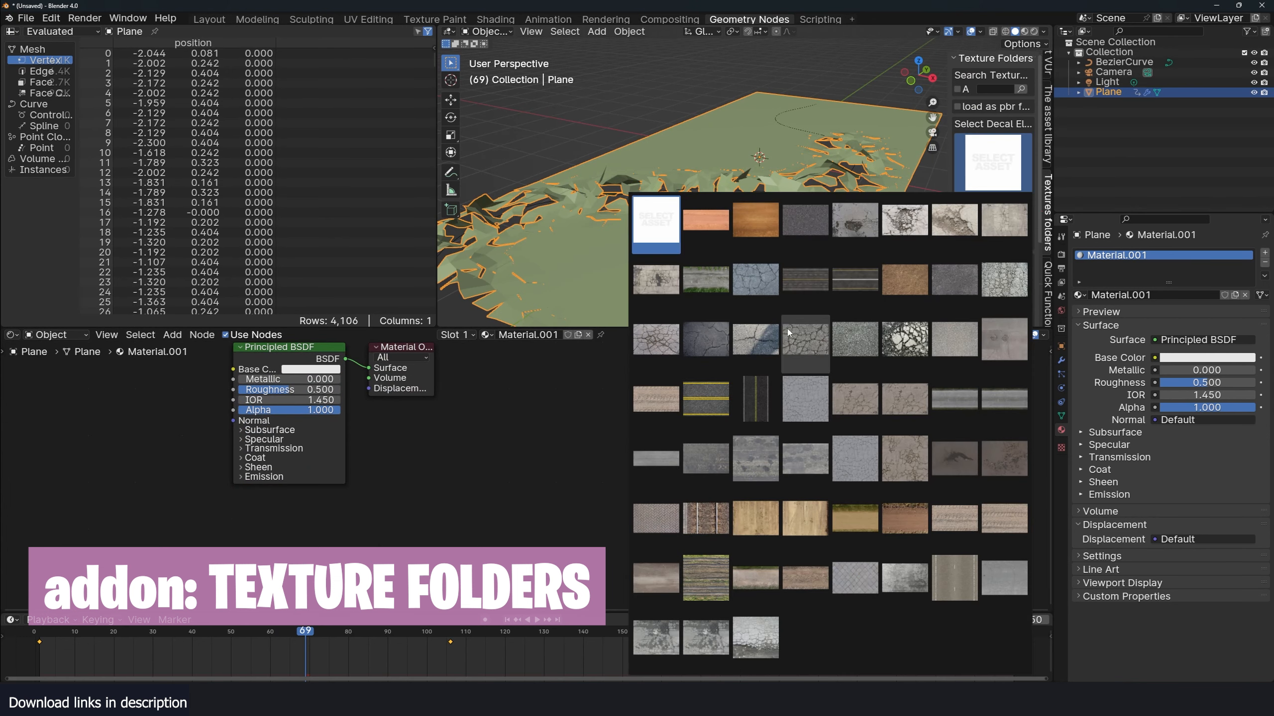
left_click(967, 308)
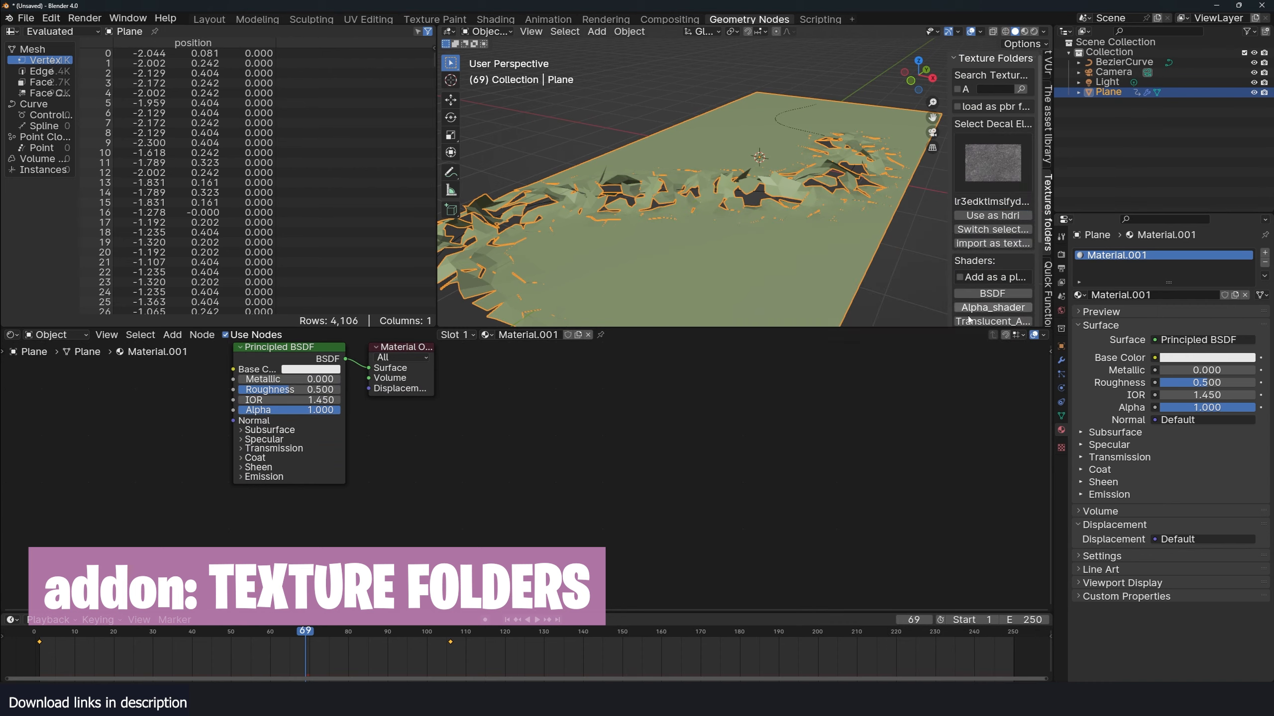
left_click(993, 243)
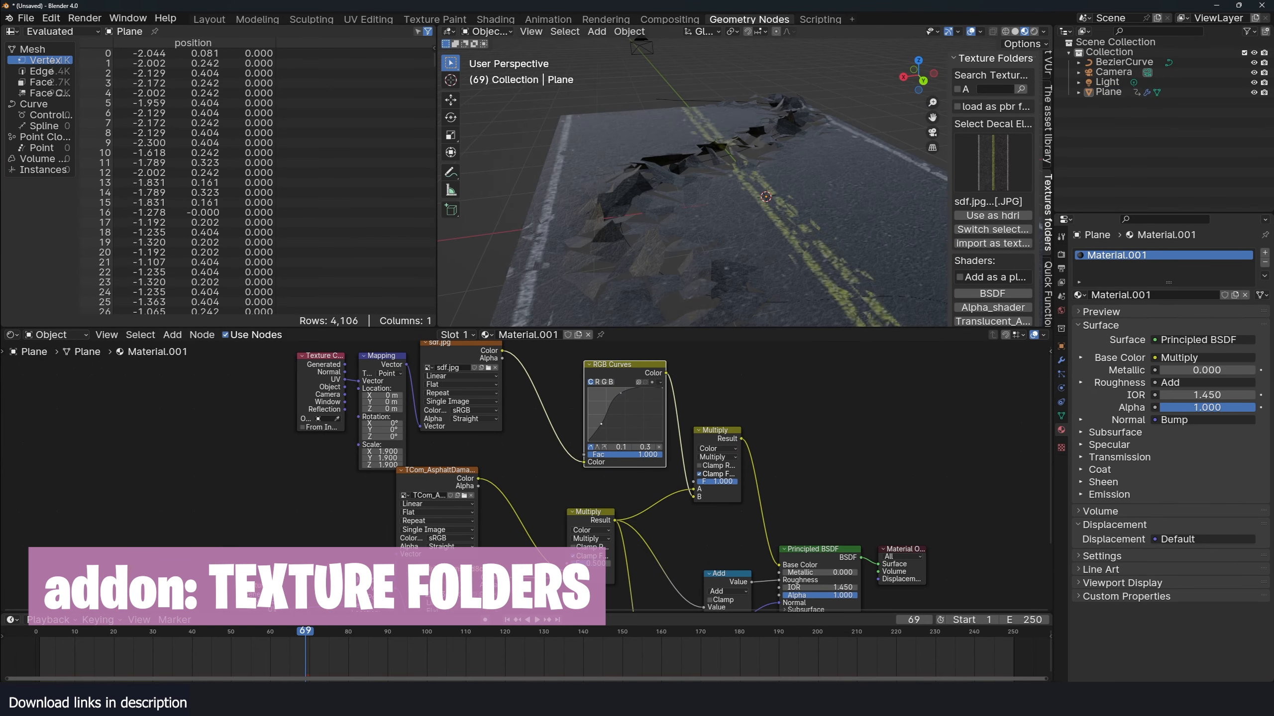
- Play the animation from the start to review the textured road cracking, stopping at frame 50
left_click(28, 657)
key("space")
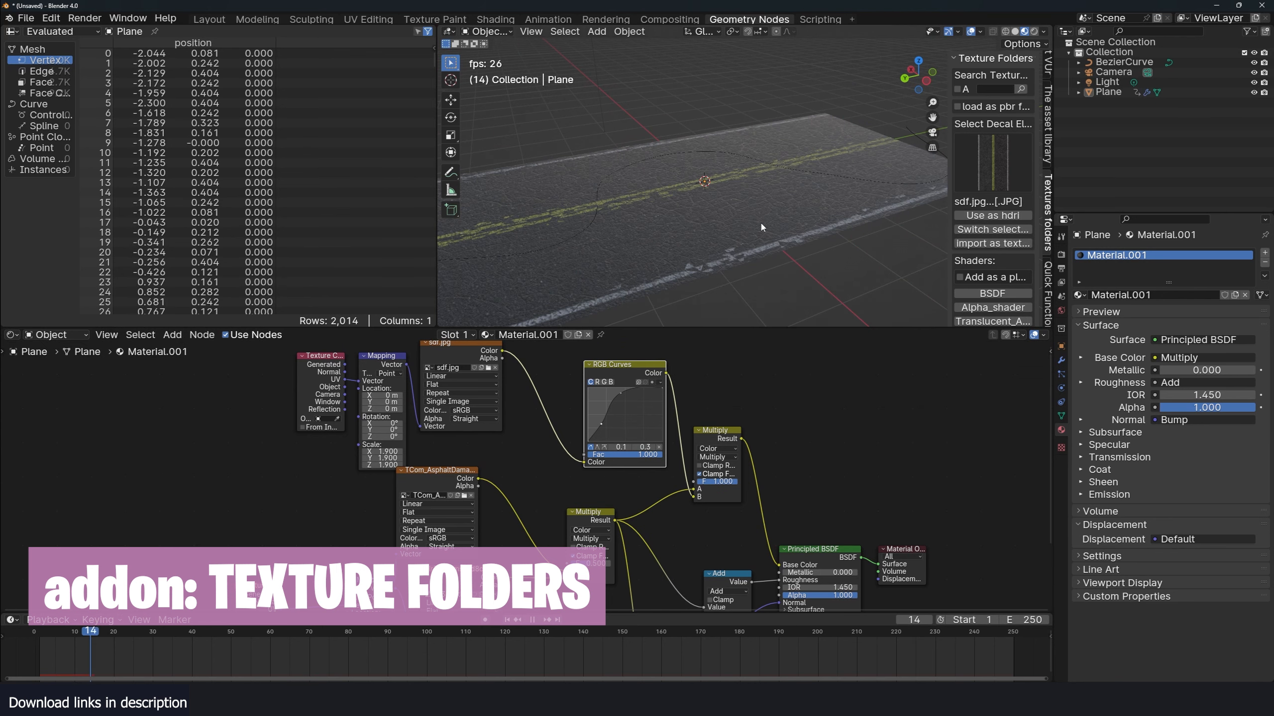
scroll(760, 224, "down", 2)
key("space")
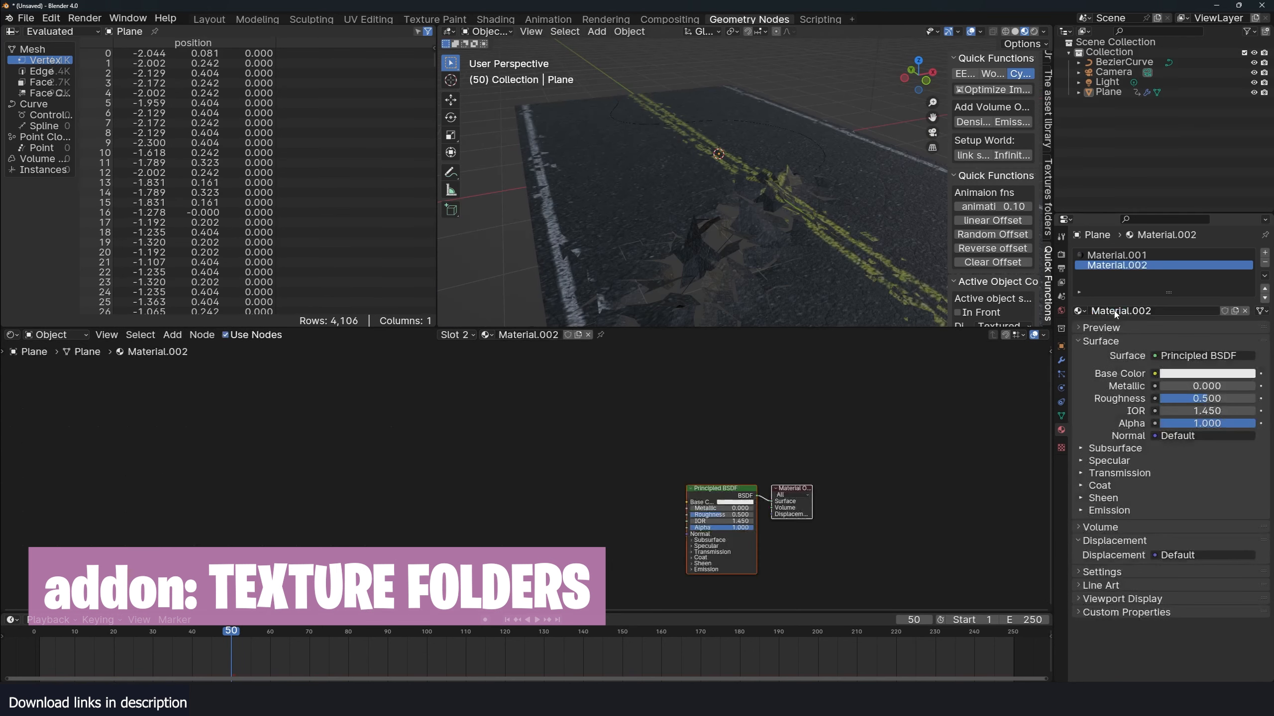
- Set Material.002's base color to orange and return to the geometry node tree
left_click(1196, 375)
left_click(55, 417)
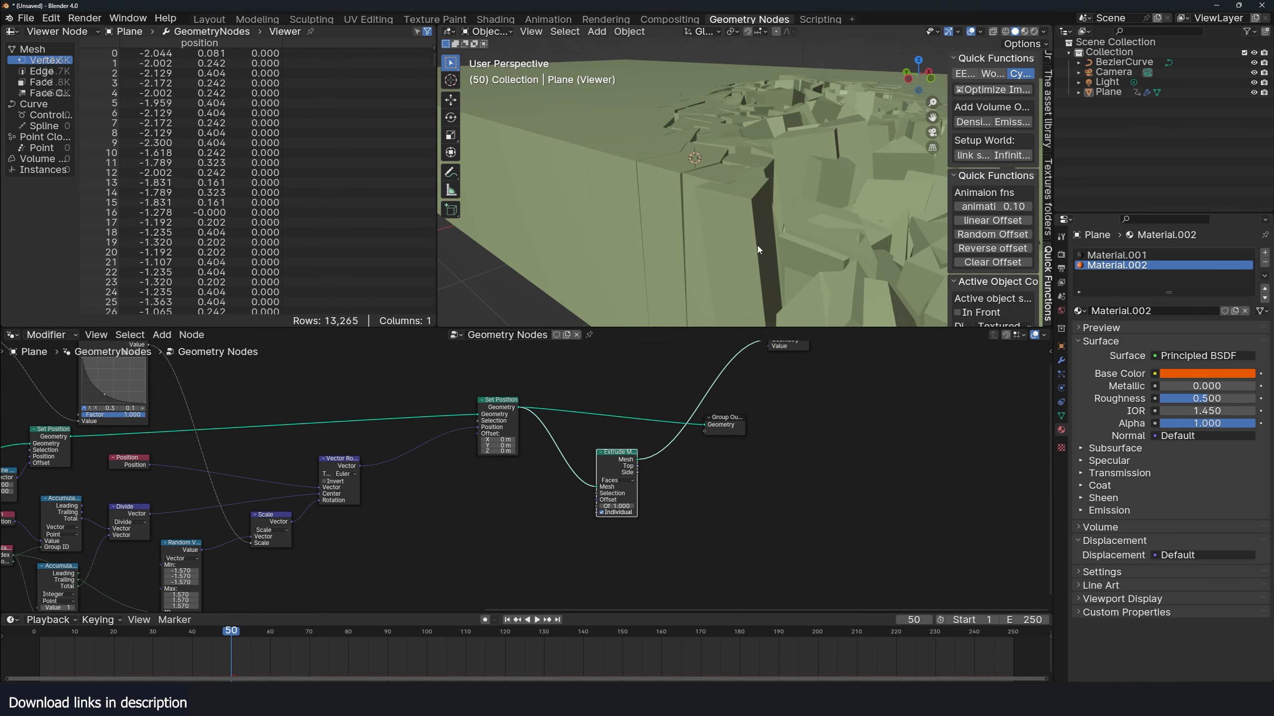
- Give the ground a 0.120 extrusion offset with Individual off, and space out the Extrude Mesh and Group Output nodes
scroll(658, 482, "up", 3)
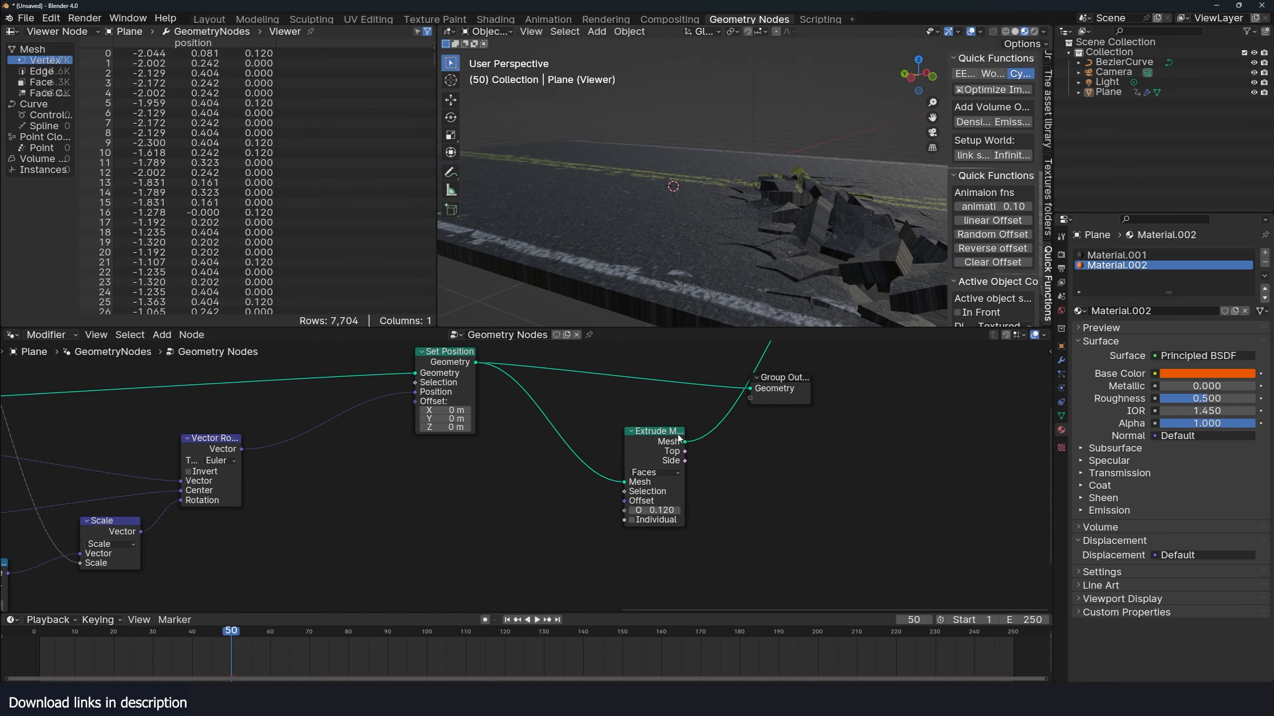
left_click_drag(679, 435, 650, 437)
left_click_drag(773, 397, 854, 361)
middle_click_drag(773, 424, 796, 445)
- Insert a Set Material node after Extrude Mesh and assign Material.002 to it
key("shift+a")
type("set")
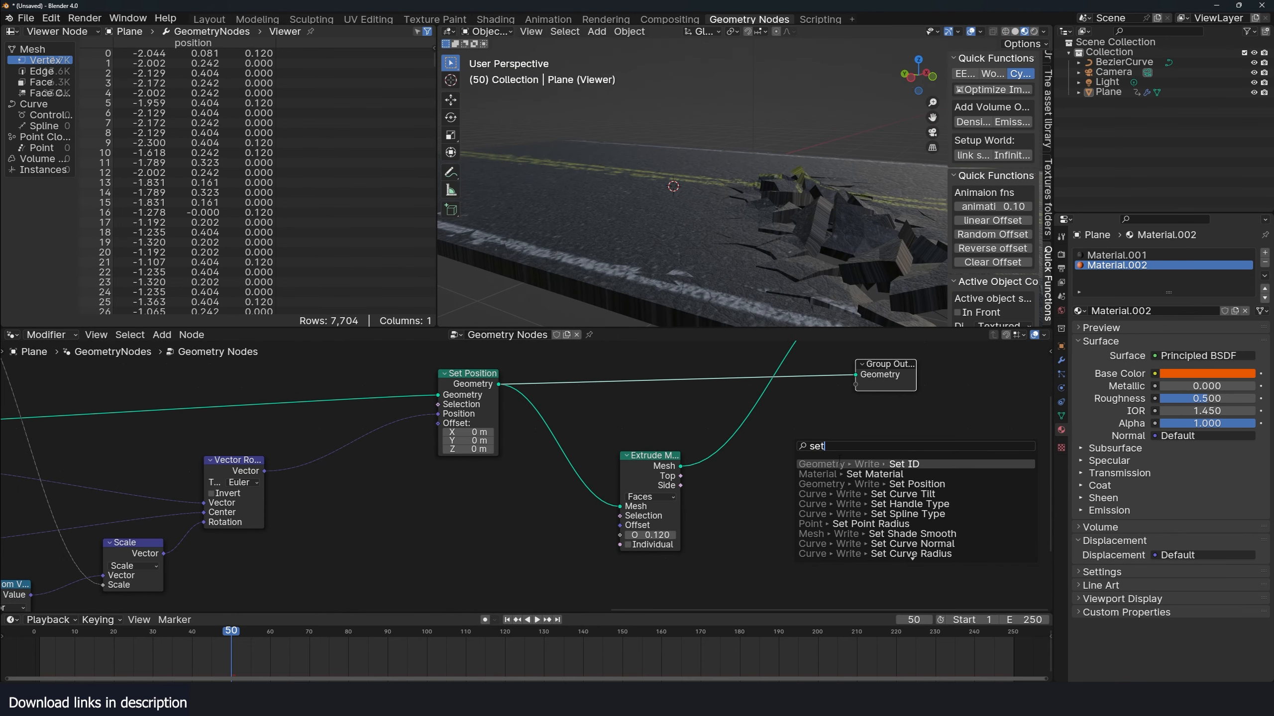
left_click(883, 474)
left_click(755, 455)
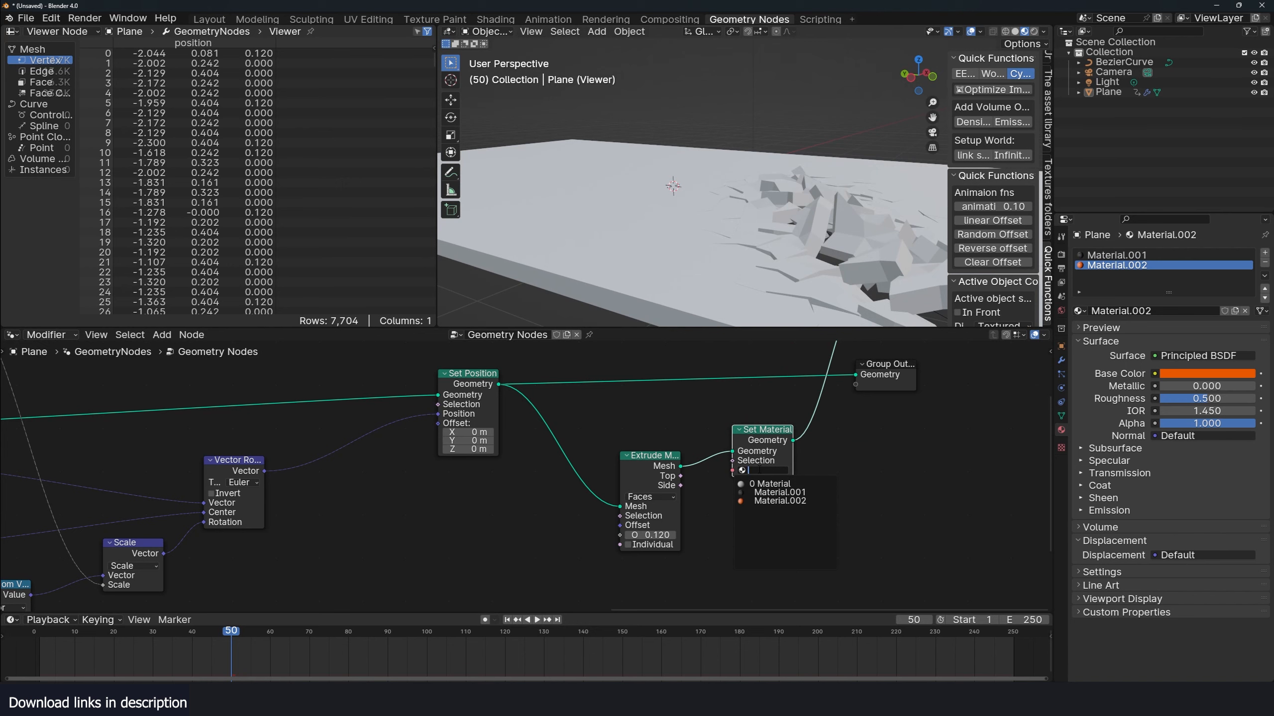
left_click(780, 501)
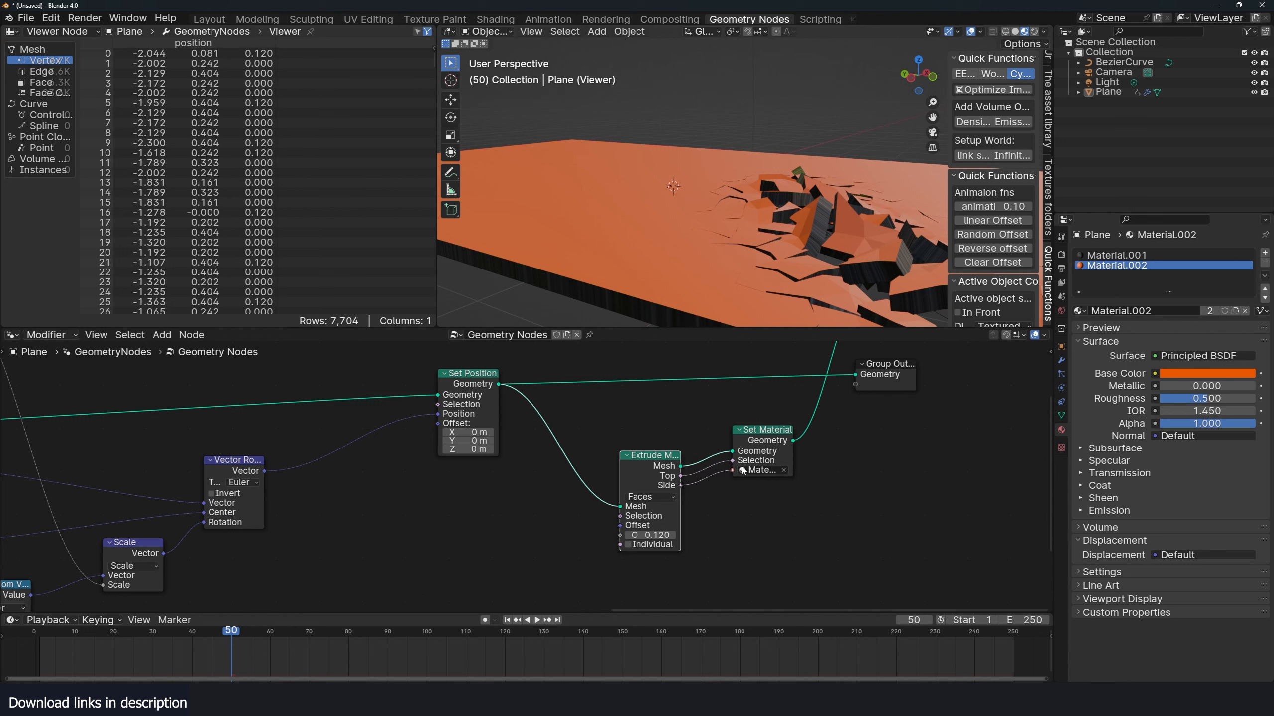
- Restrict Material.002 to the extruded sides by connecting Extrude Mesh's Side output to Set Material's Selection
left_click_drag(736, 464, 737, 461)
scroll(742, 458, "down", 2)
middle_click_drag(741, 457, 683, 494)
middle_click_drag(762, 143, 658, 164)
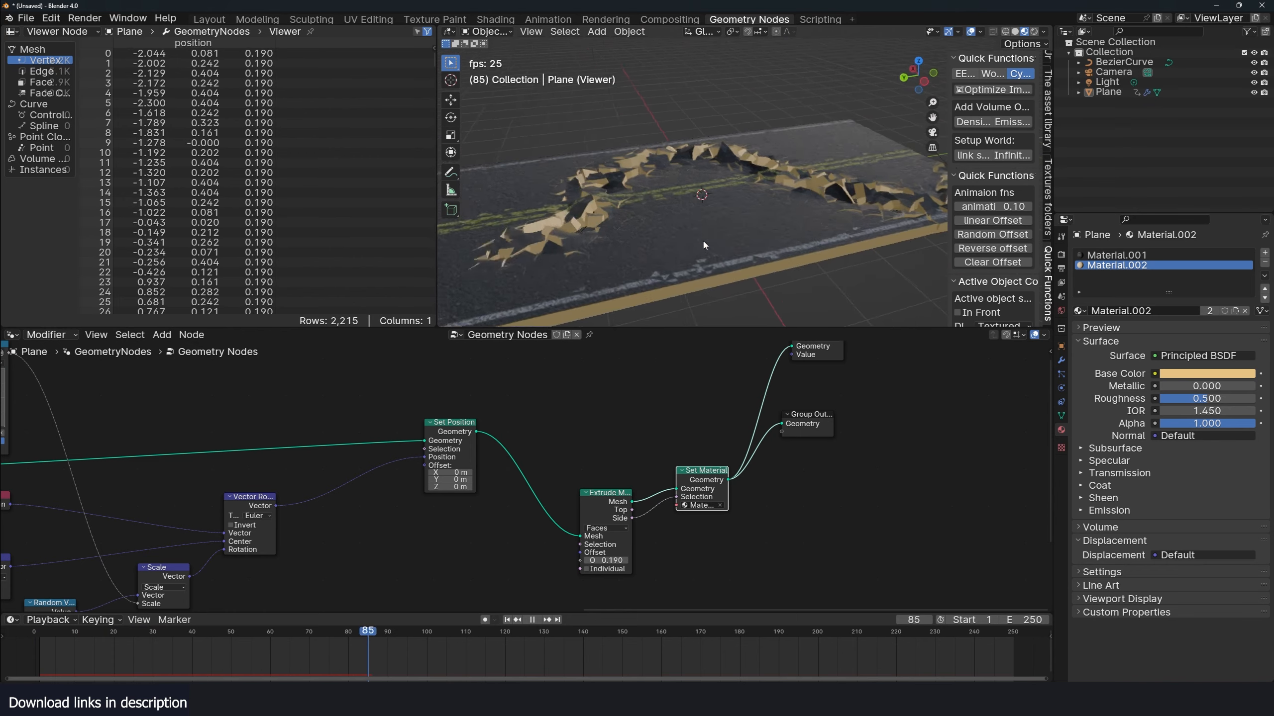
- Review the thick cracked road pieces during playback and stop at frame 99
scroll(706, 245, "down", 3)
middle_click_drag(719, 248, 714, 276)
key("Escape")
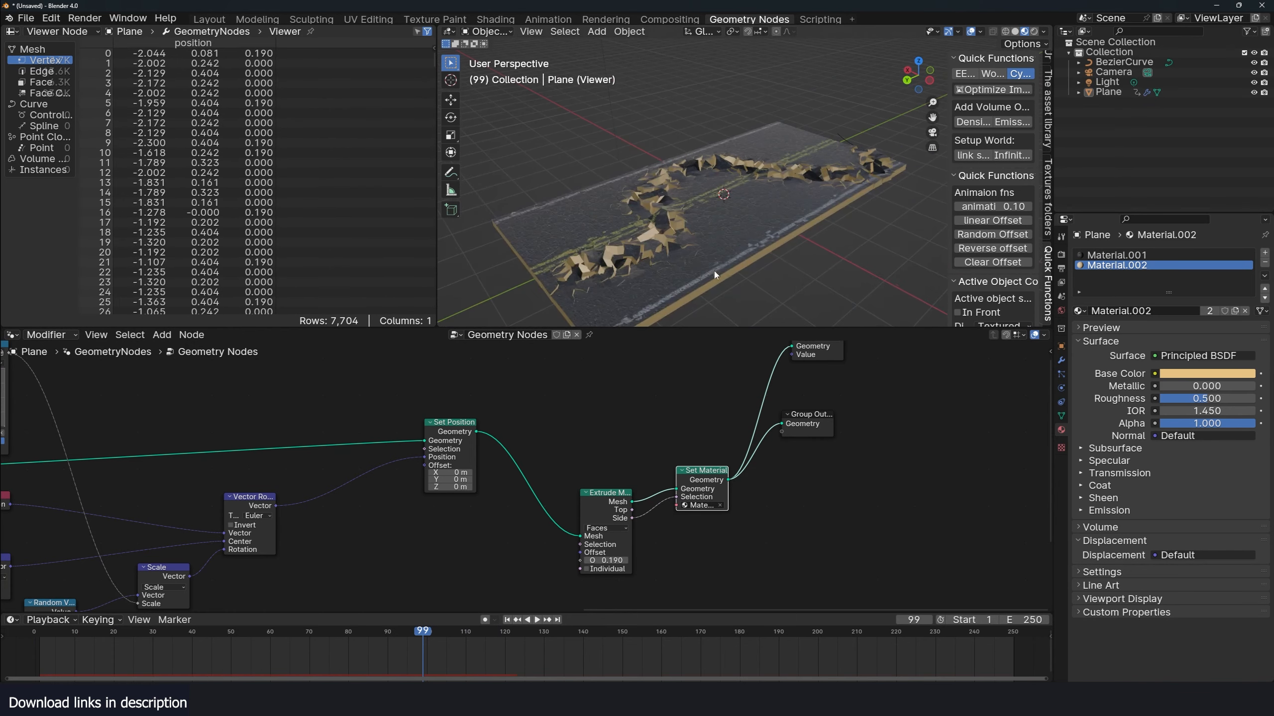
- Lower the Subdivision modifier's viewport levels to 4 for larger ground pieces
left_click(1061, 361)
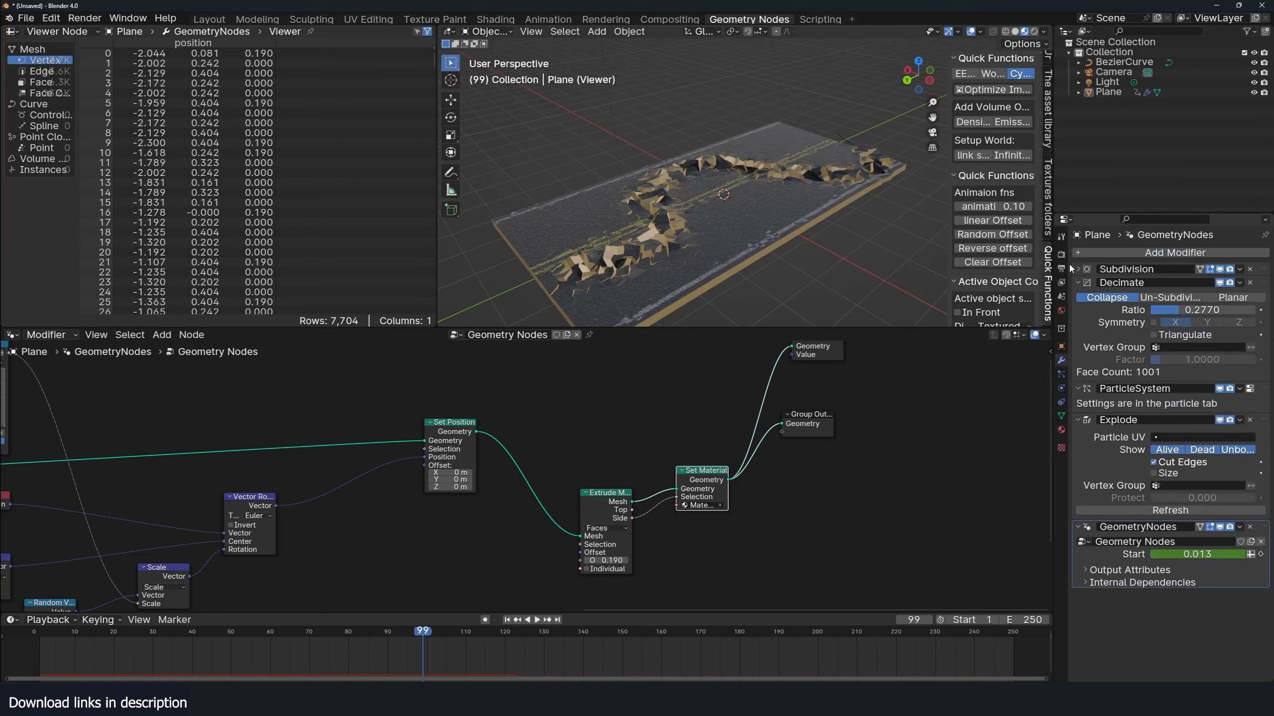
left_click(1083, 268)
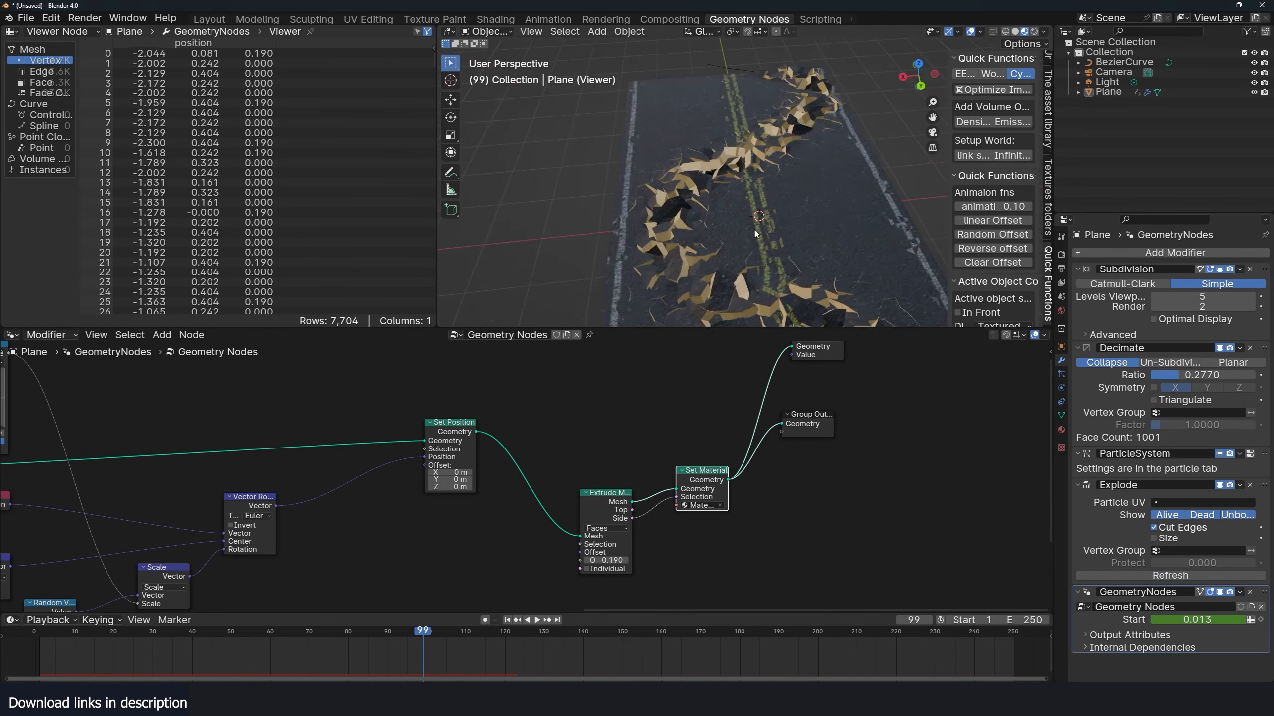
left_click_drag(1209, 295, 1196, 295)
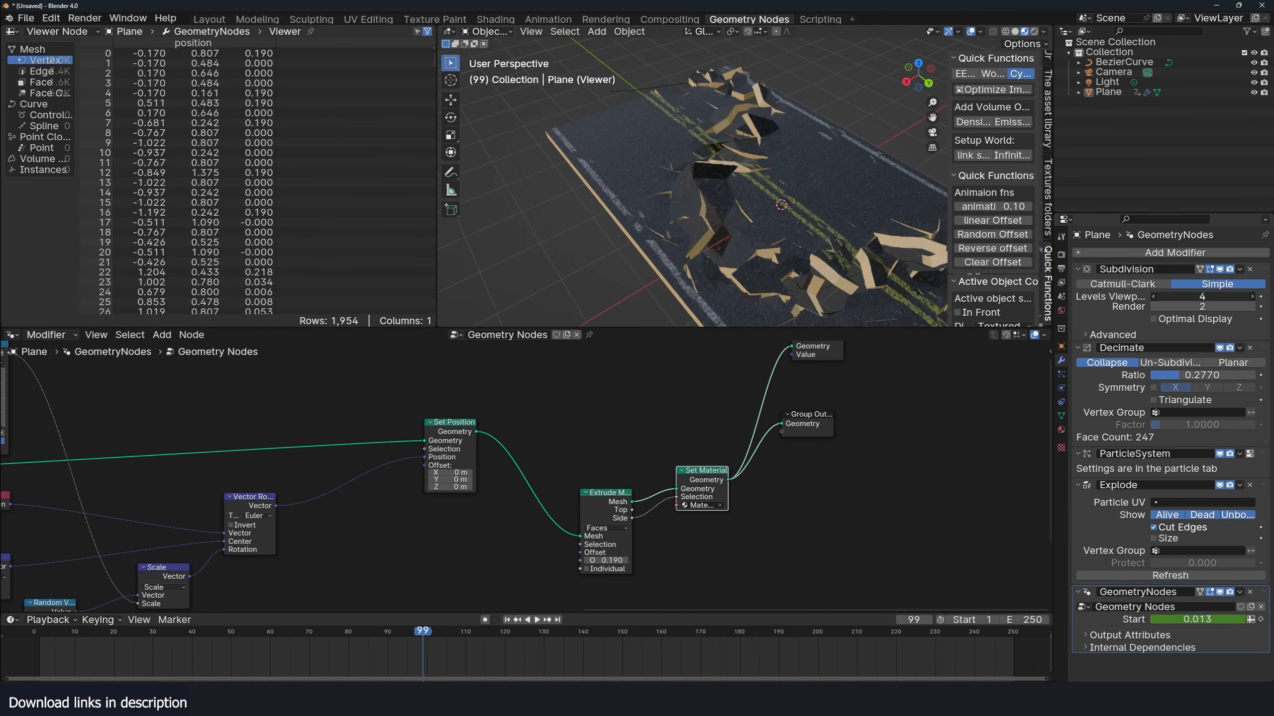
middle_click_drag(692, 186, 829, 183)
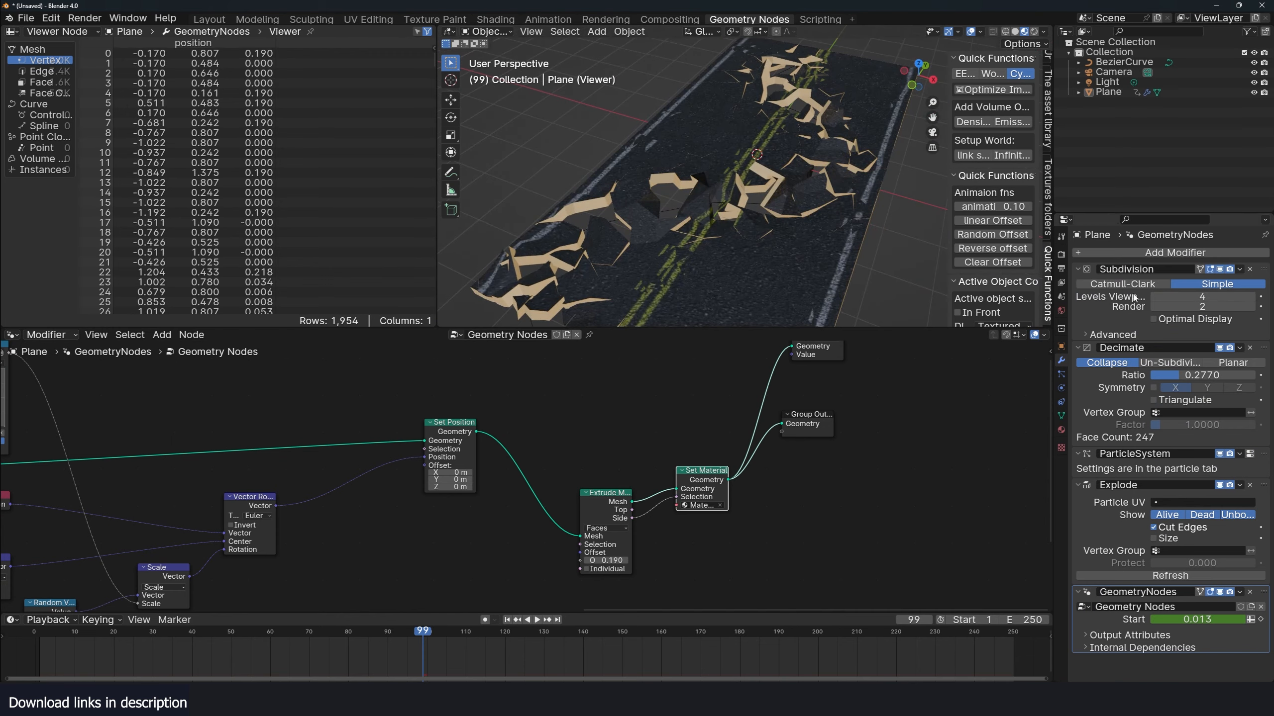
- Try a Subdivision viewport level of 2 and restore it to 4
left_click(1152, 297)
left_click(1152, 297)
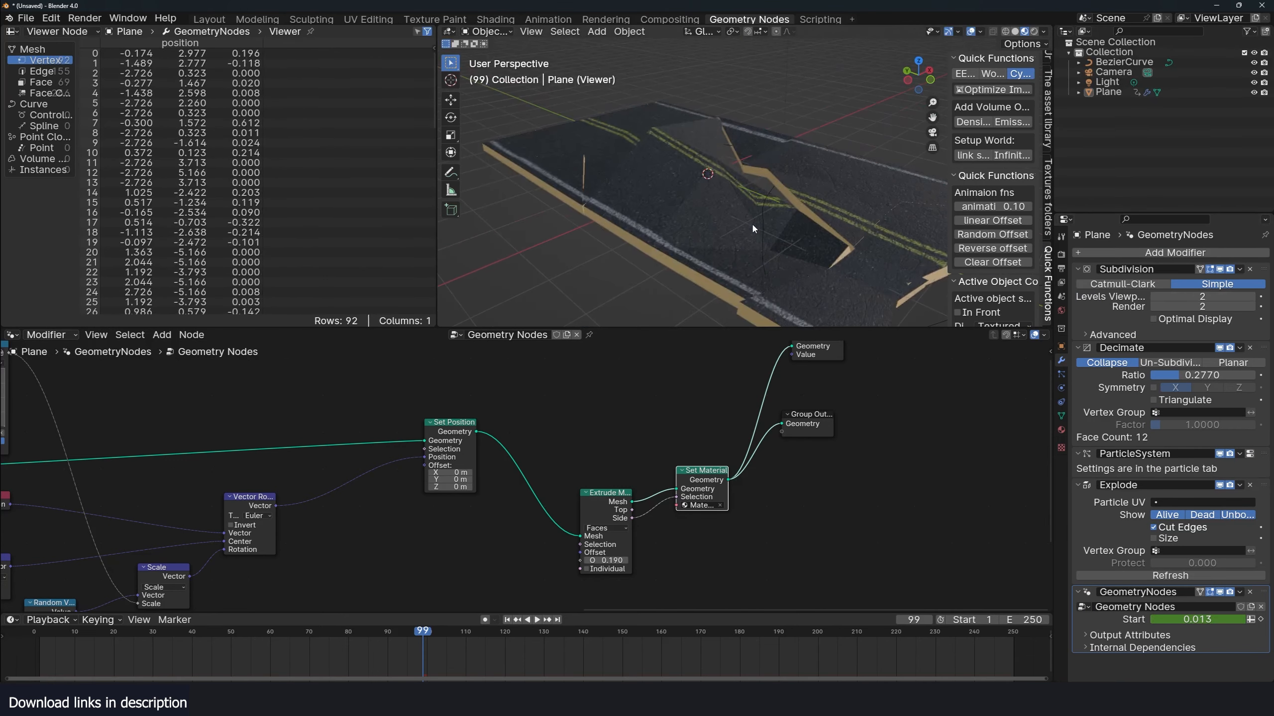
left_click(1252, 296)
left_click(1252, 296)
- Replay the animation from the first frame to review the cracks with larger pieces
key("shift+Left")
key("space")
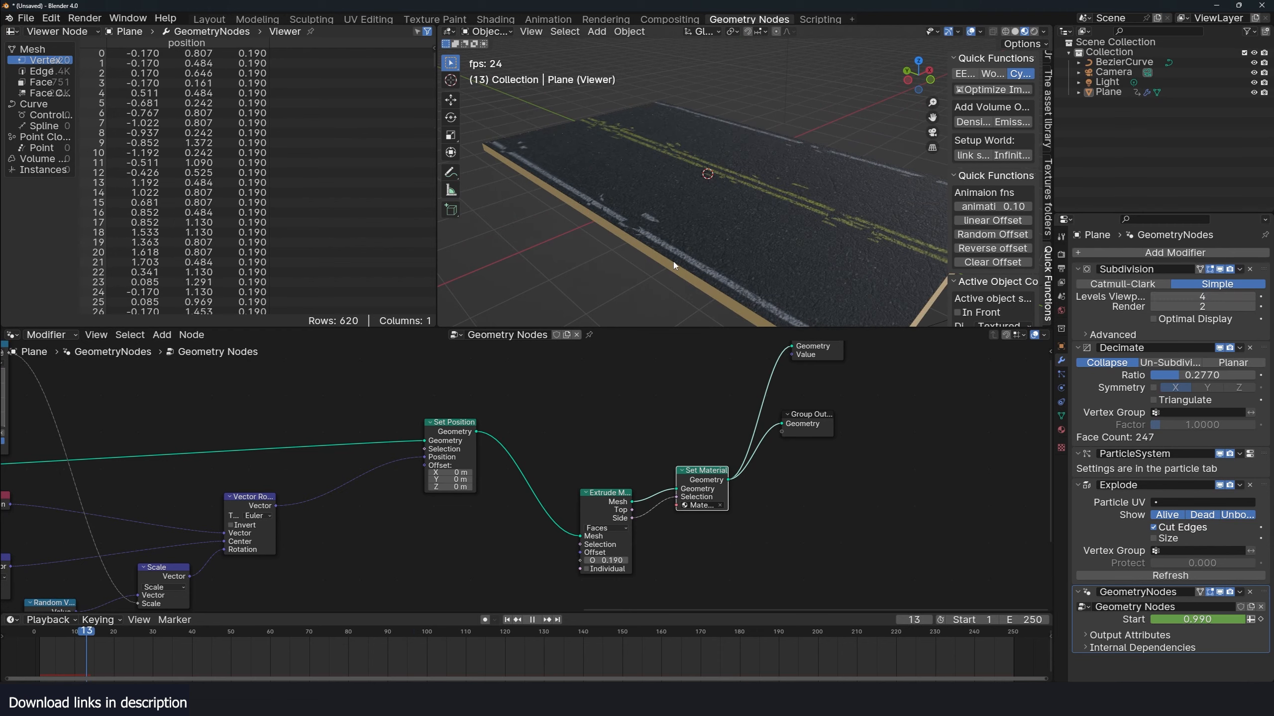
middle_click_drag(686, 279, 546, 289)
key("space")
- Raise the Subdivision modifier's viewport levels to 6 and replay the animation with finer pieces from the beginning
left_click(1252, 296)
left_click(1252, 296)
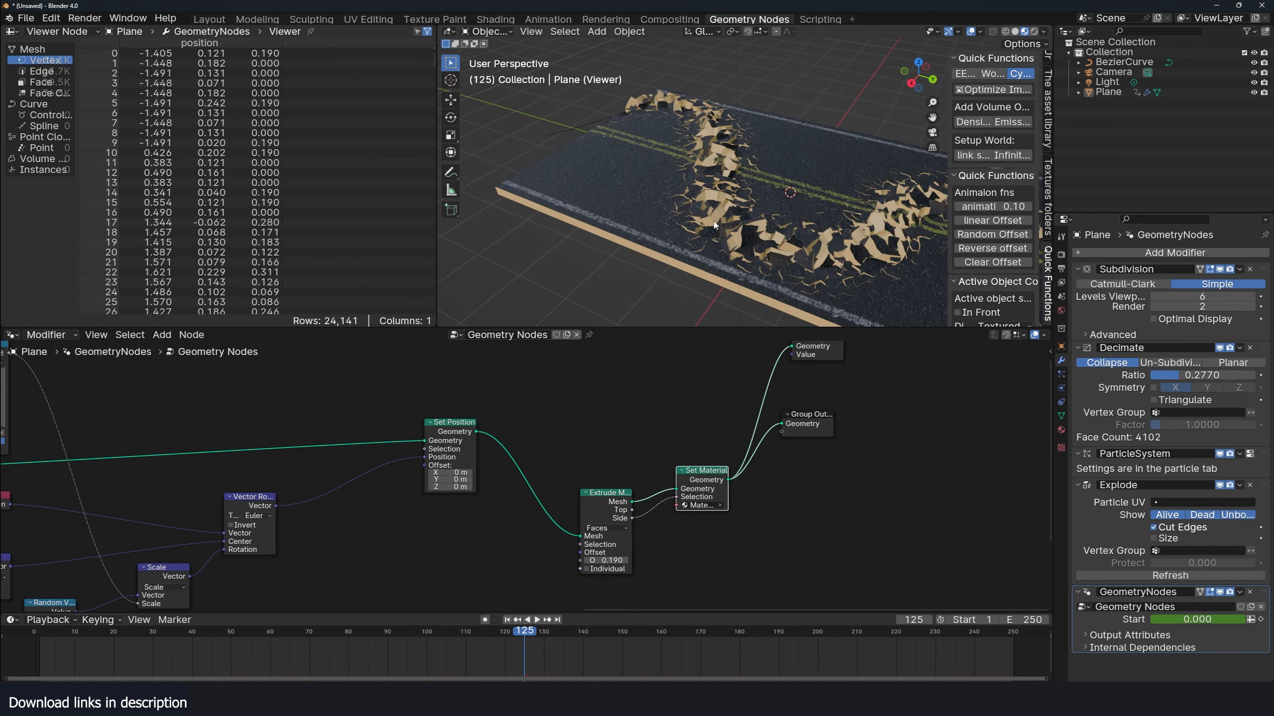
middle_click_drag(714, 225, 895, 220)
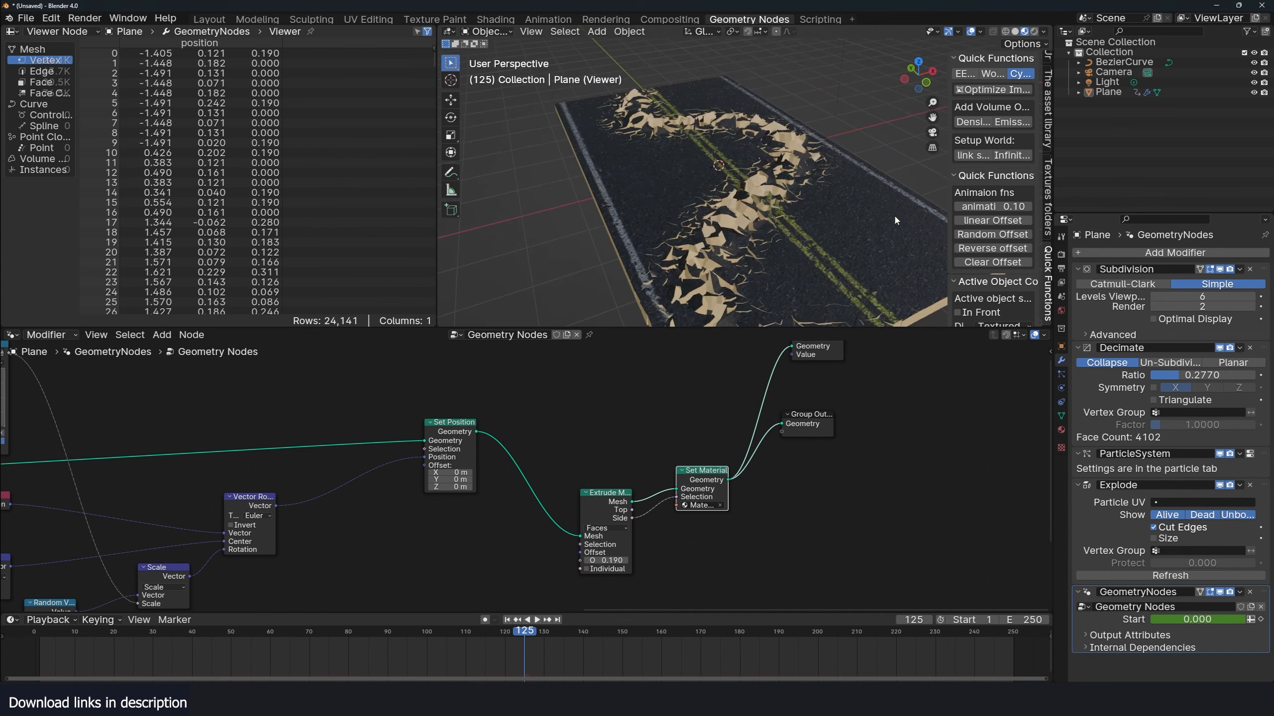
left_click(48, 642)
key("space")
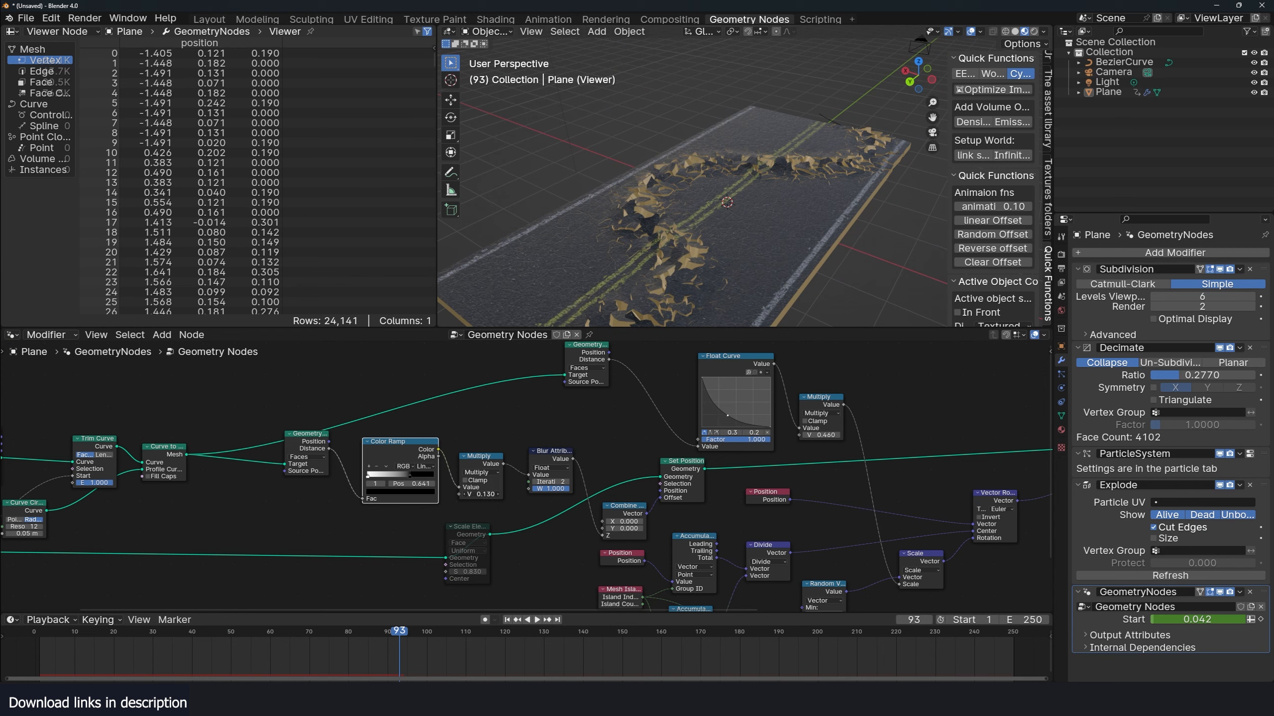
- Return to frame 0 and set up sun world lighting for the road from the world settings
middle_click_drag(661, 247, 827, 210)
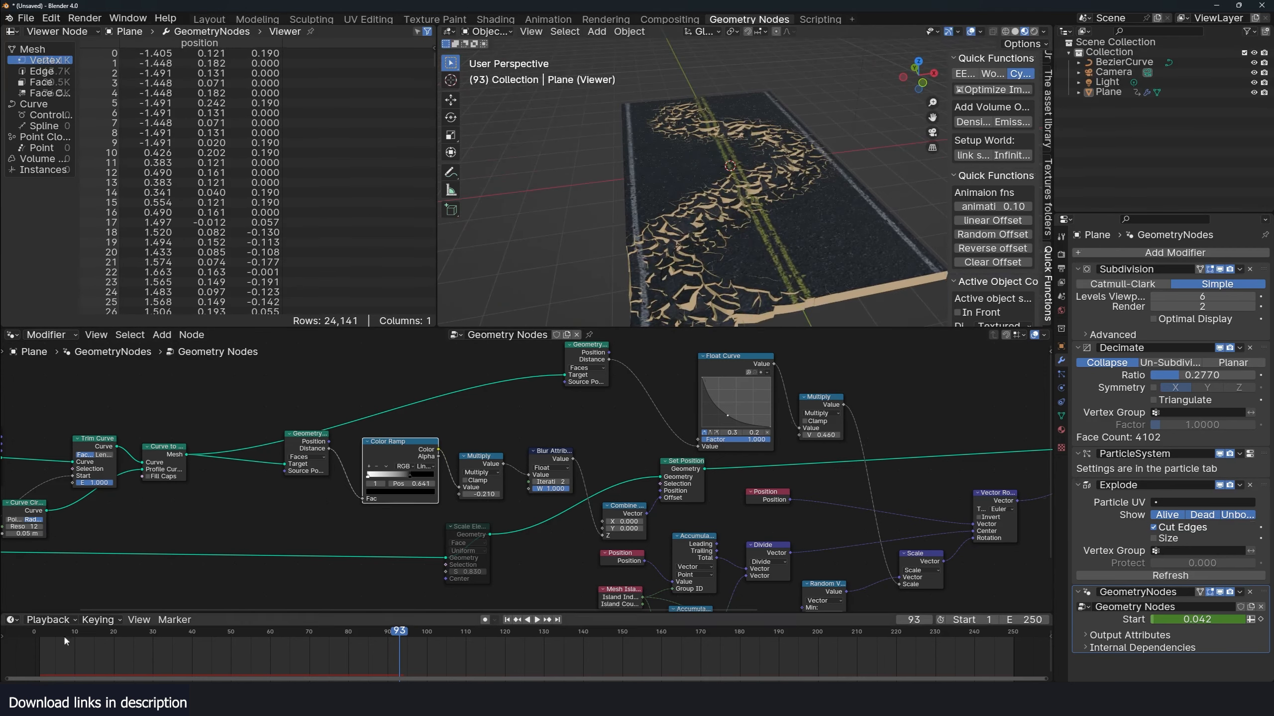
left_click(32, 663)
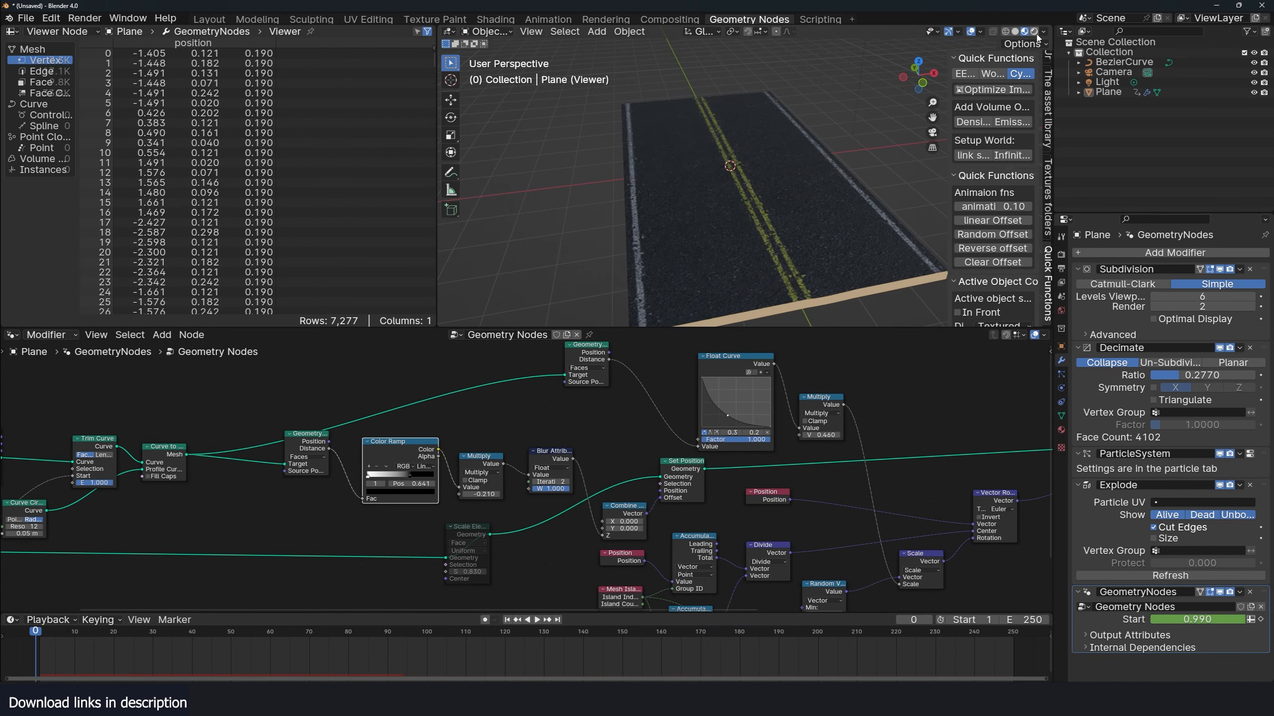
left_click(1061, 310)
left_click(1154, 315)
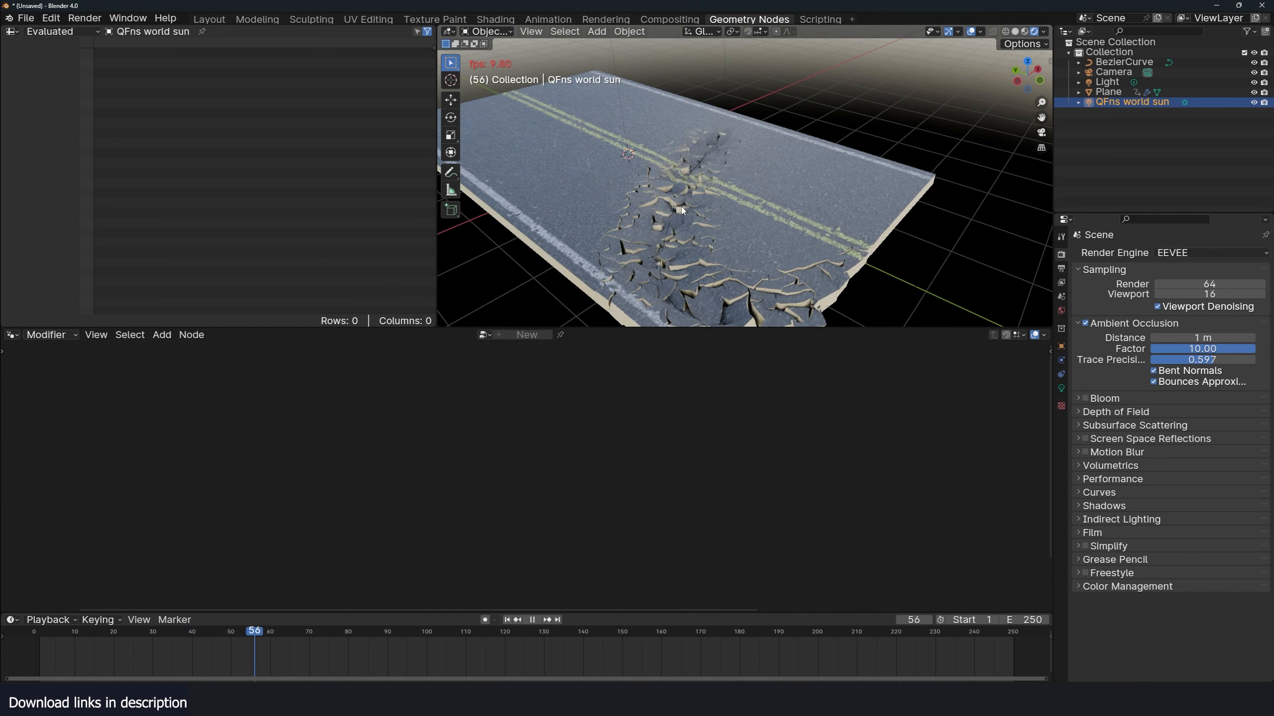
- Reposition a control point of the Bezier curve across the road to reroute the cracks, and leave Edit Mode
left_click(695, 166)
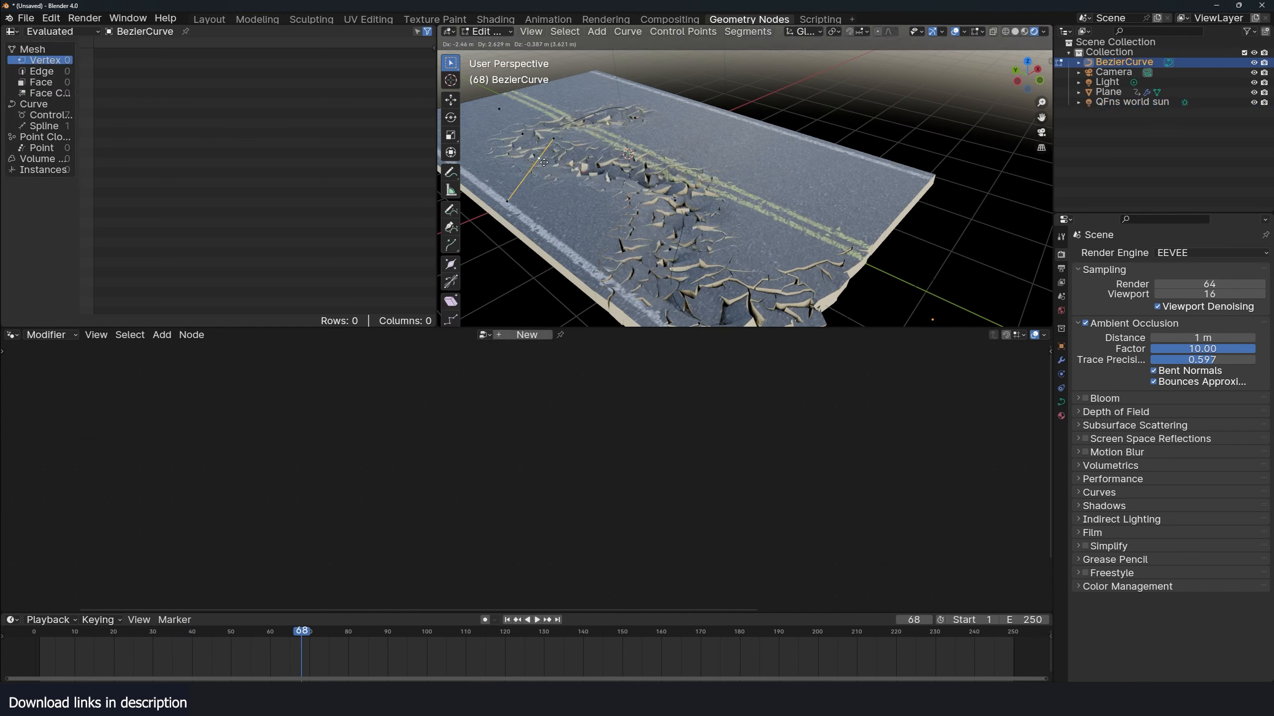
key("Tab")
middle_click_drag(556, 163, 716, 197)
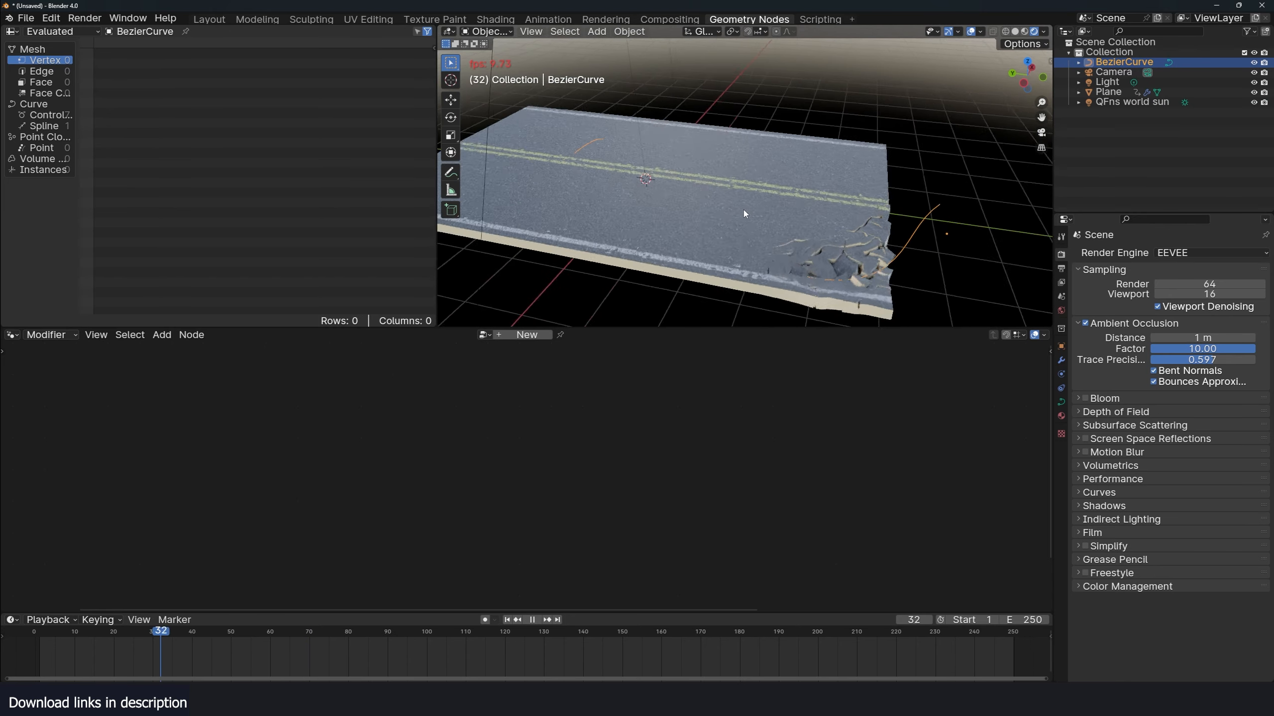